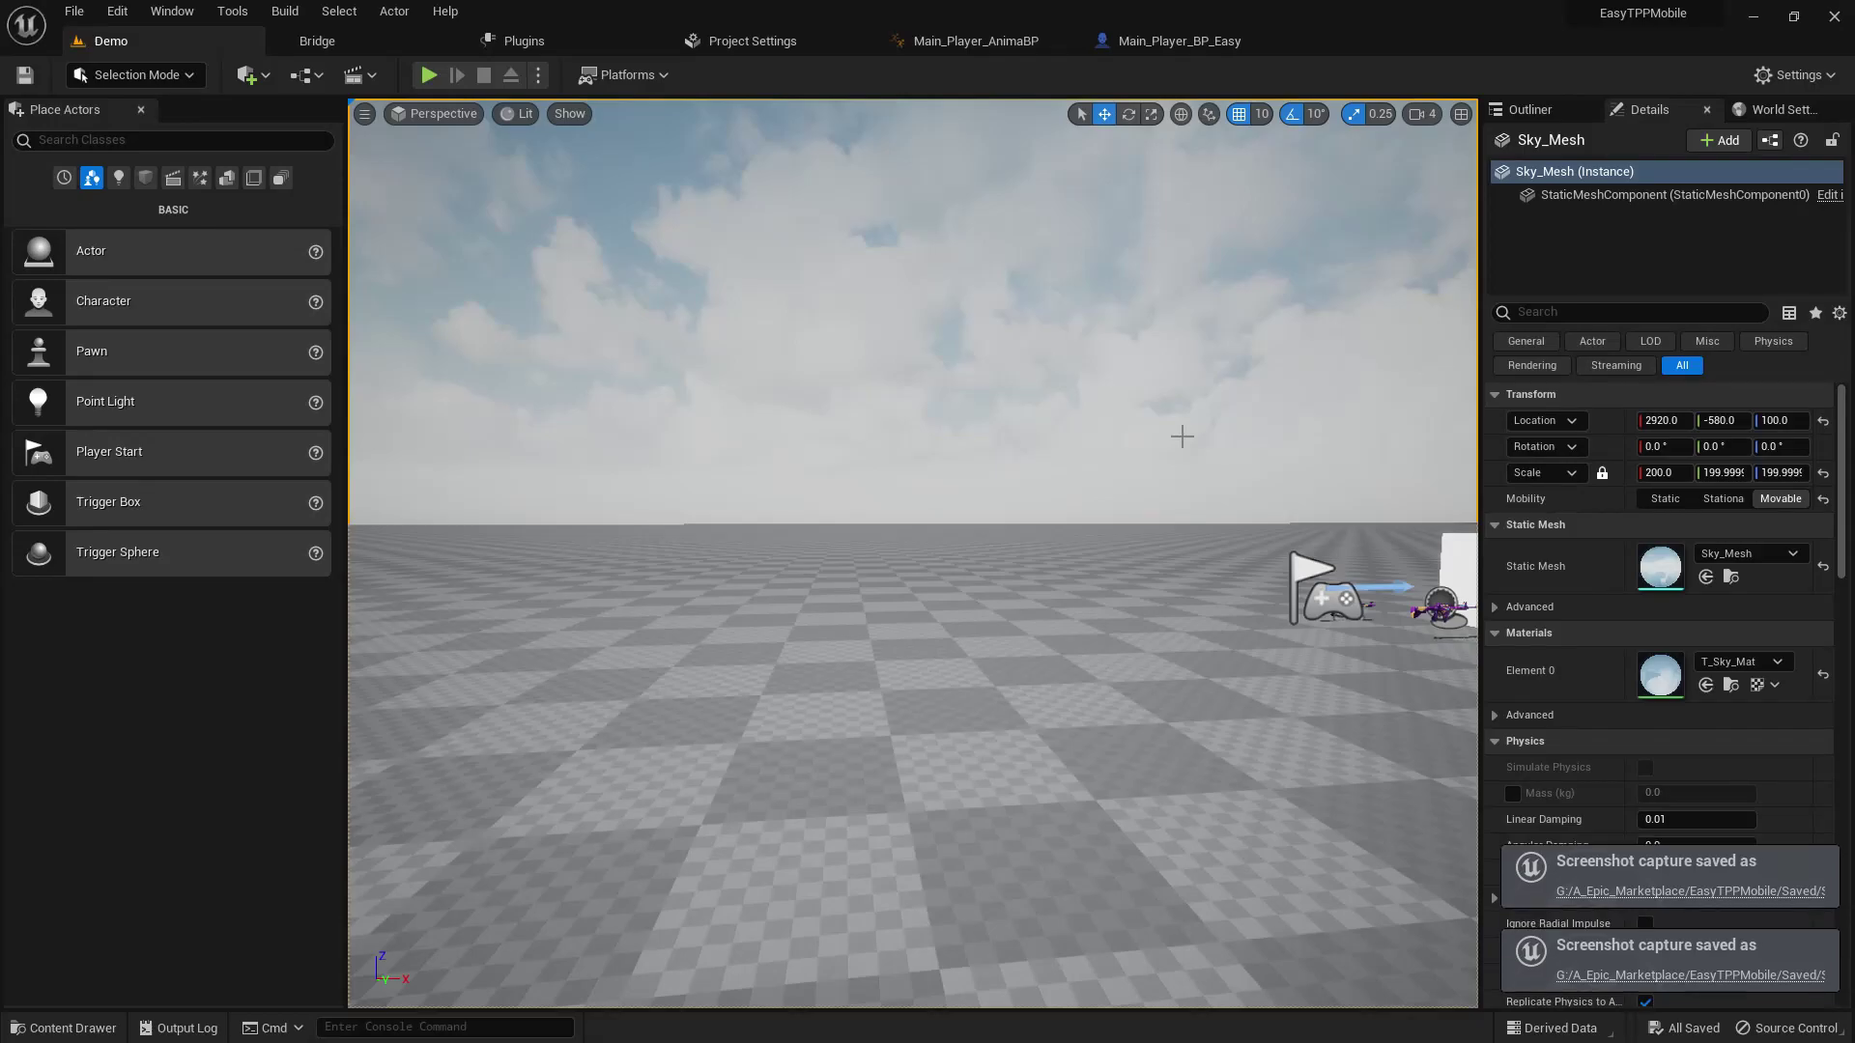
# - Play-test the Demo level by moving the character, picking up and dropping the M416 PRO, and end the play session
pyautogui.moveTo(1182, 437); pyautogui.dragTo(1027, 461, button='right')
pyautogui.press('w')
pyautogui.press('s')
pyautogui.moveTo(1014, 348); pyautogui.dragTo(1096, 367, button='right')
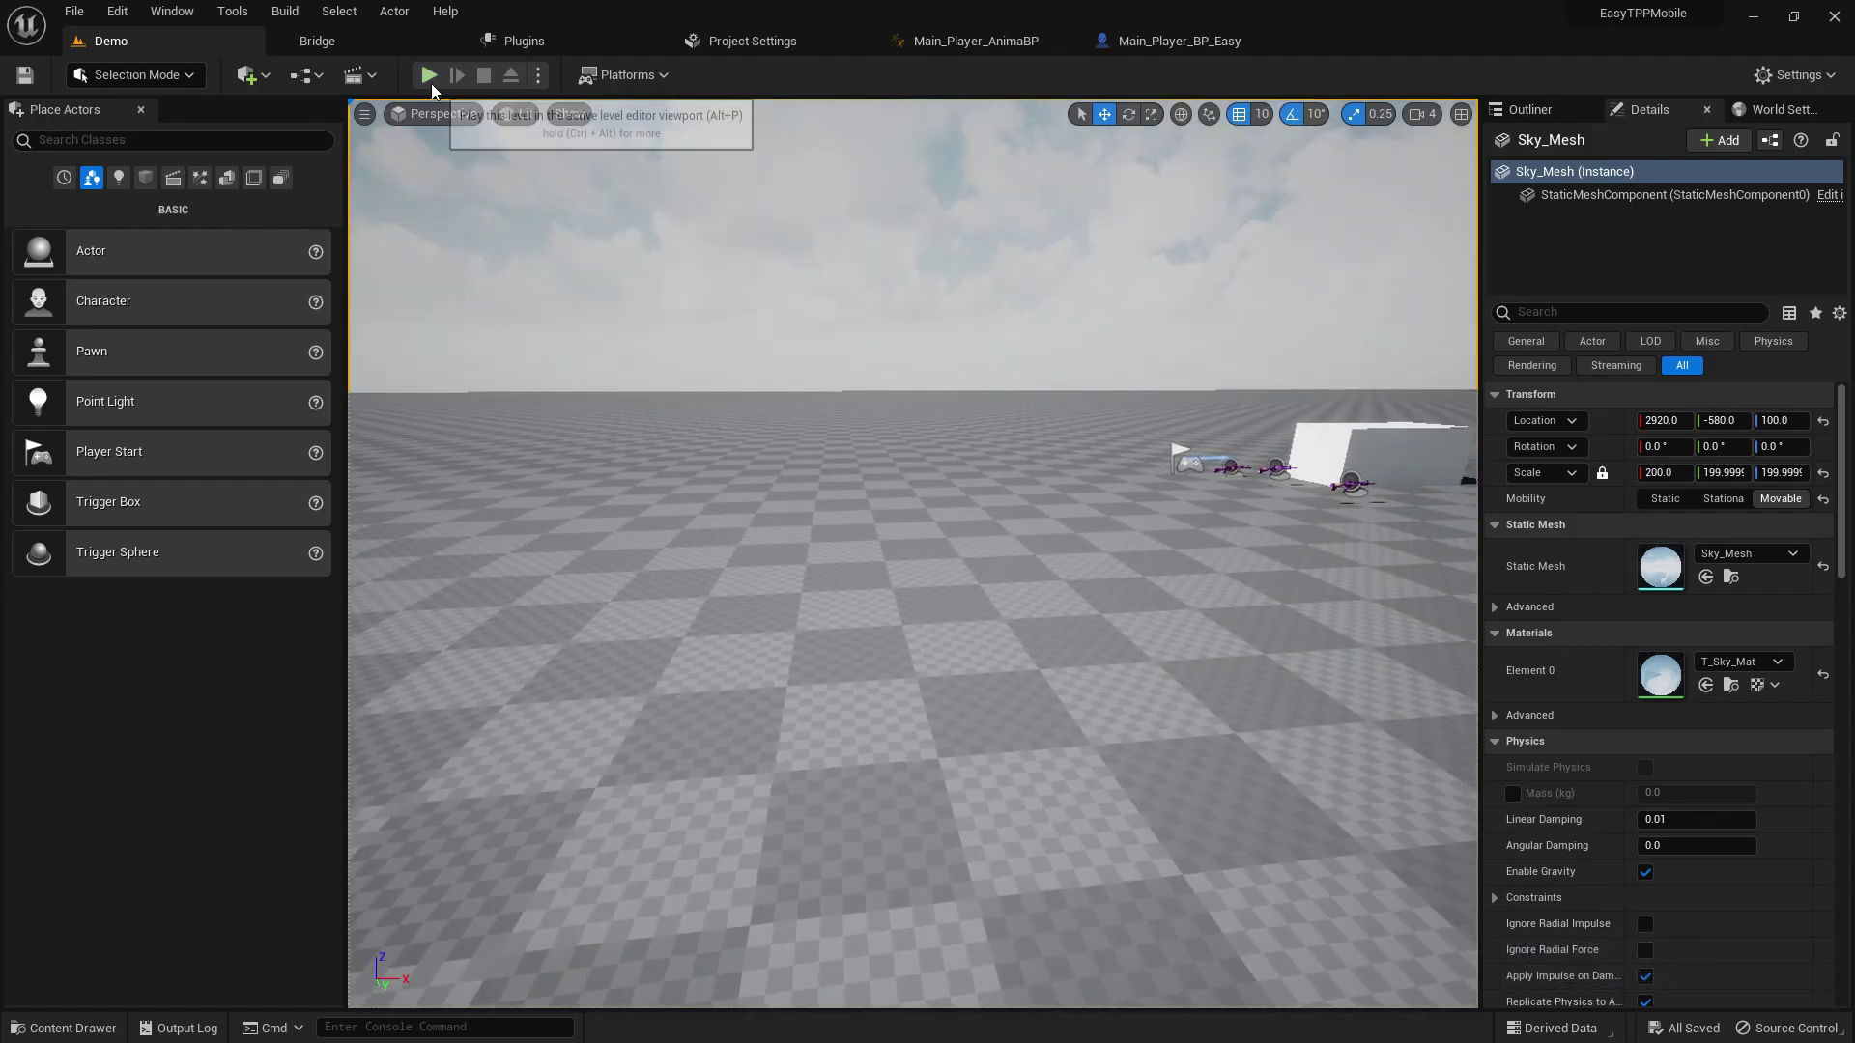
pyautogui.click(429, 74)
pyautogui.moveTo(497, 860); pyautogui.dragTo(387, 779)
pyautogui.click(1161, 591)
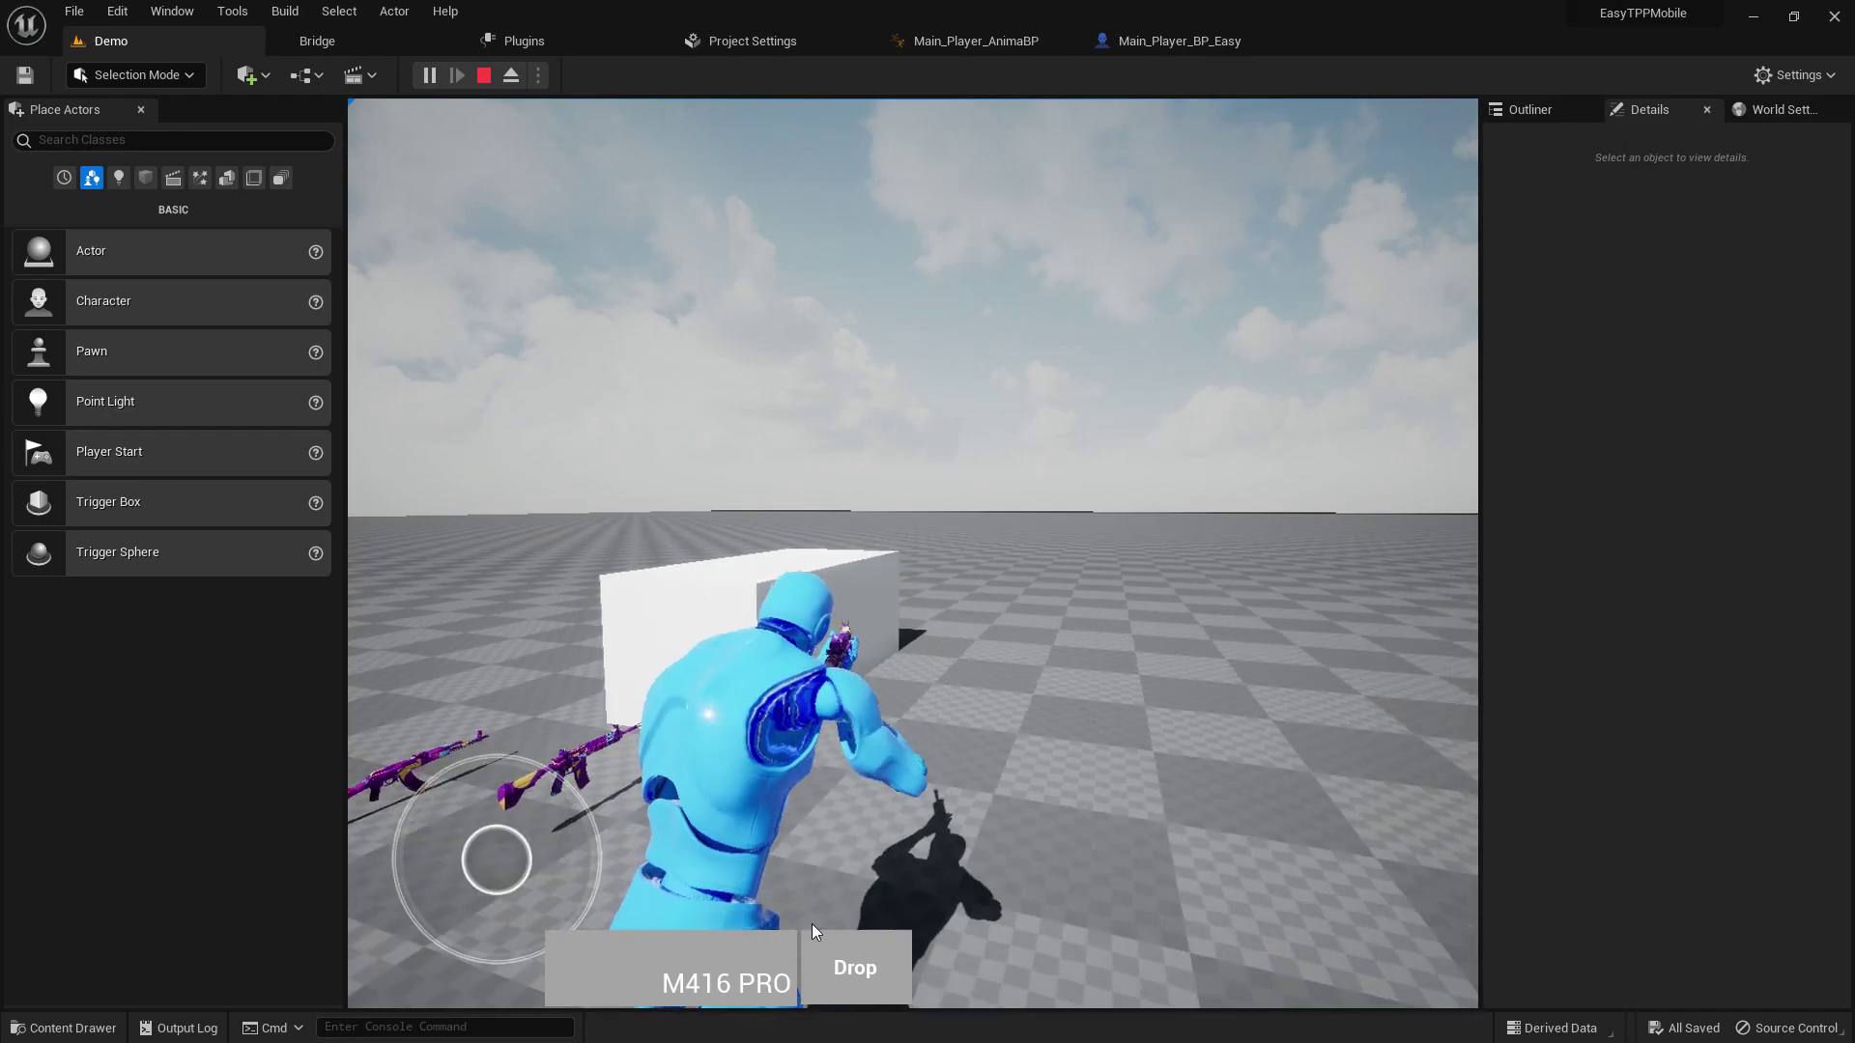
pyautogui.click(852, 955)
pyautogui.moveTo(1101, 676); pyautogui.dragTo(793, 802)
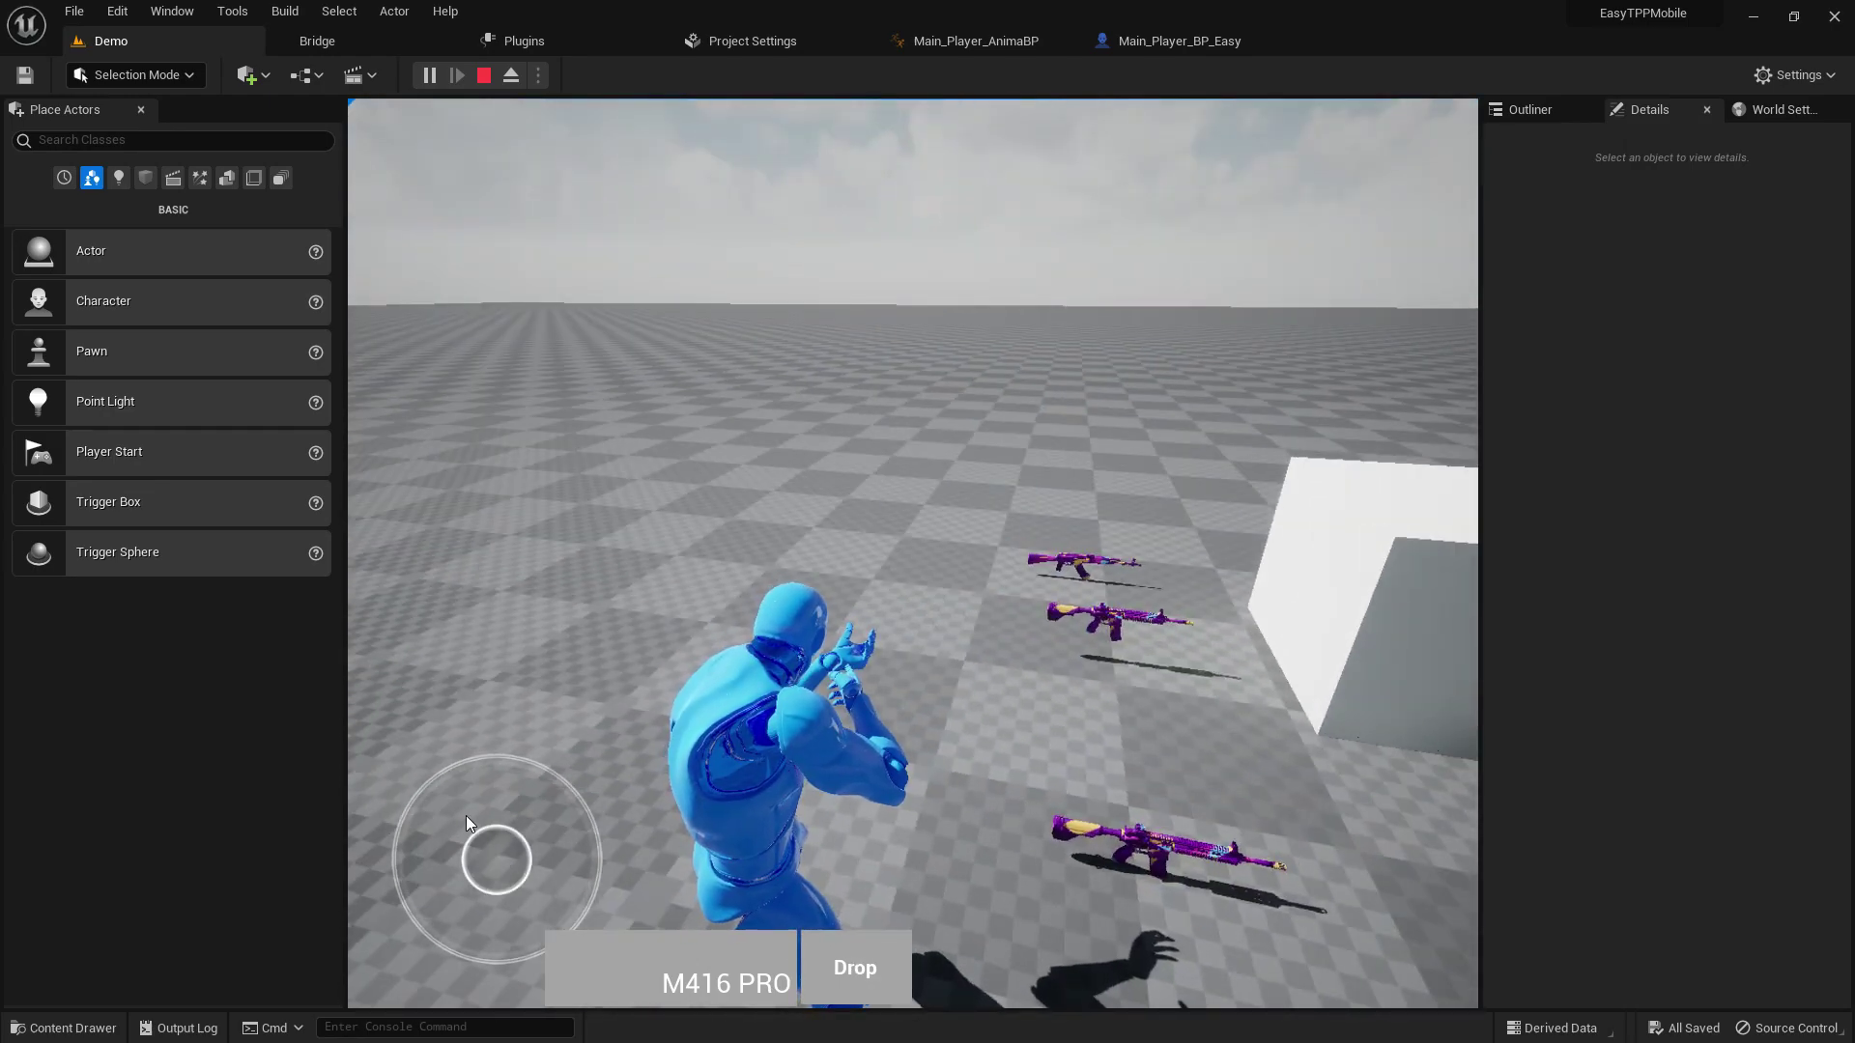
pyautogui.press('Escape')
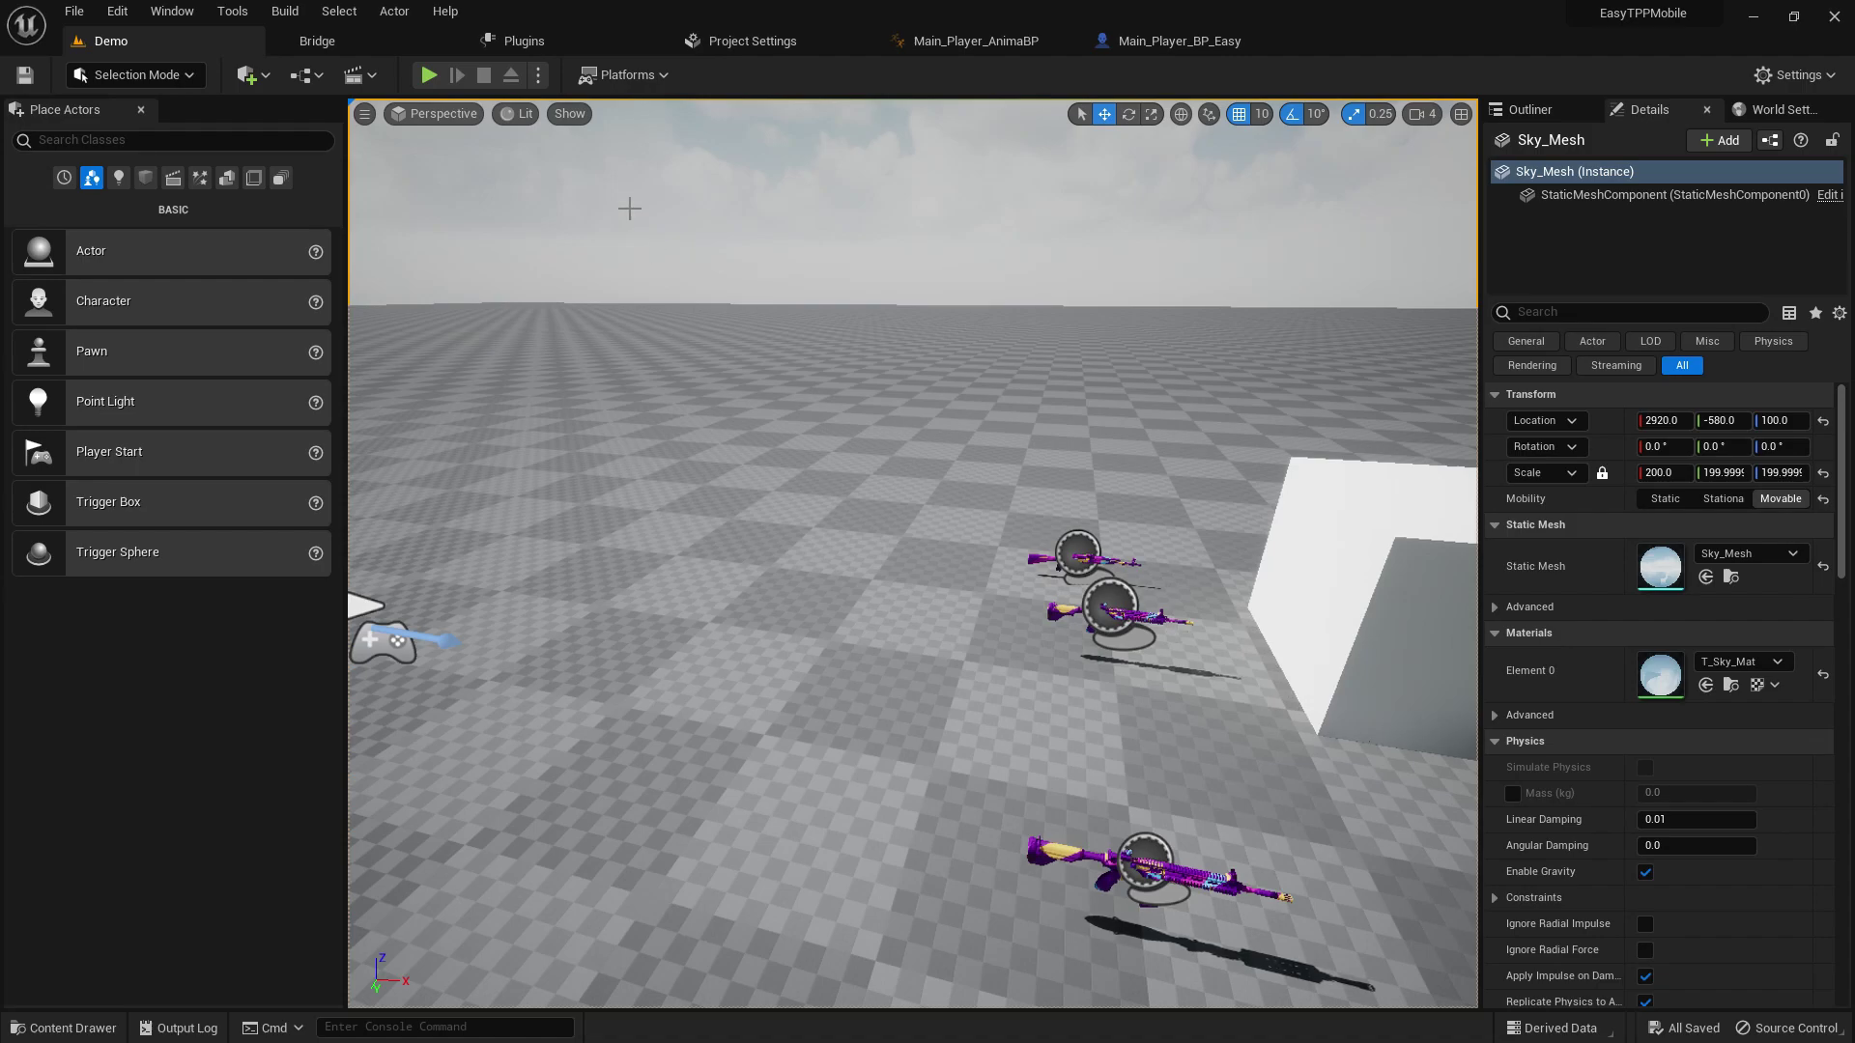
pyautogui.click(429, 74)
pyautogui.press('Escape')
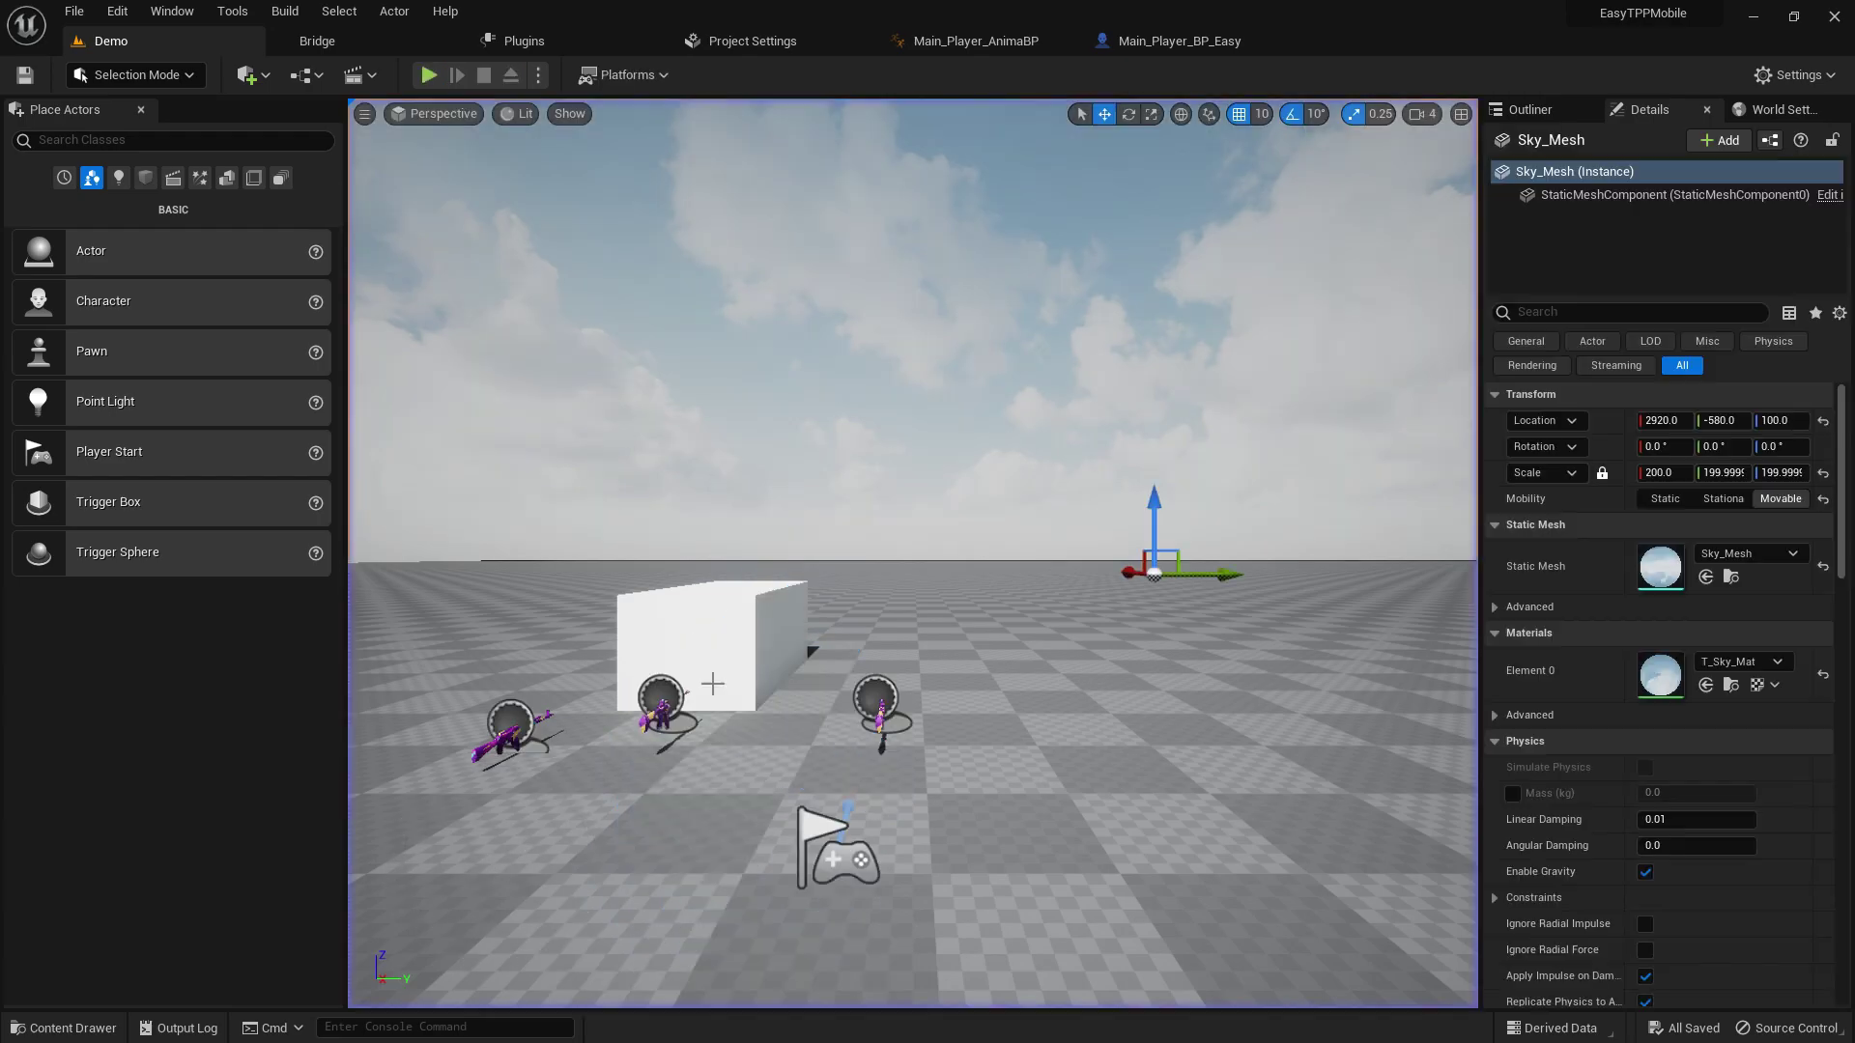
# - Open the Input folder inside the Texture folder of EasyTPPMobilePack
pyautogui.click(72, 1029)
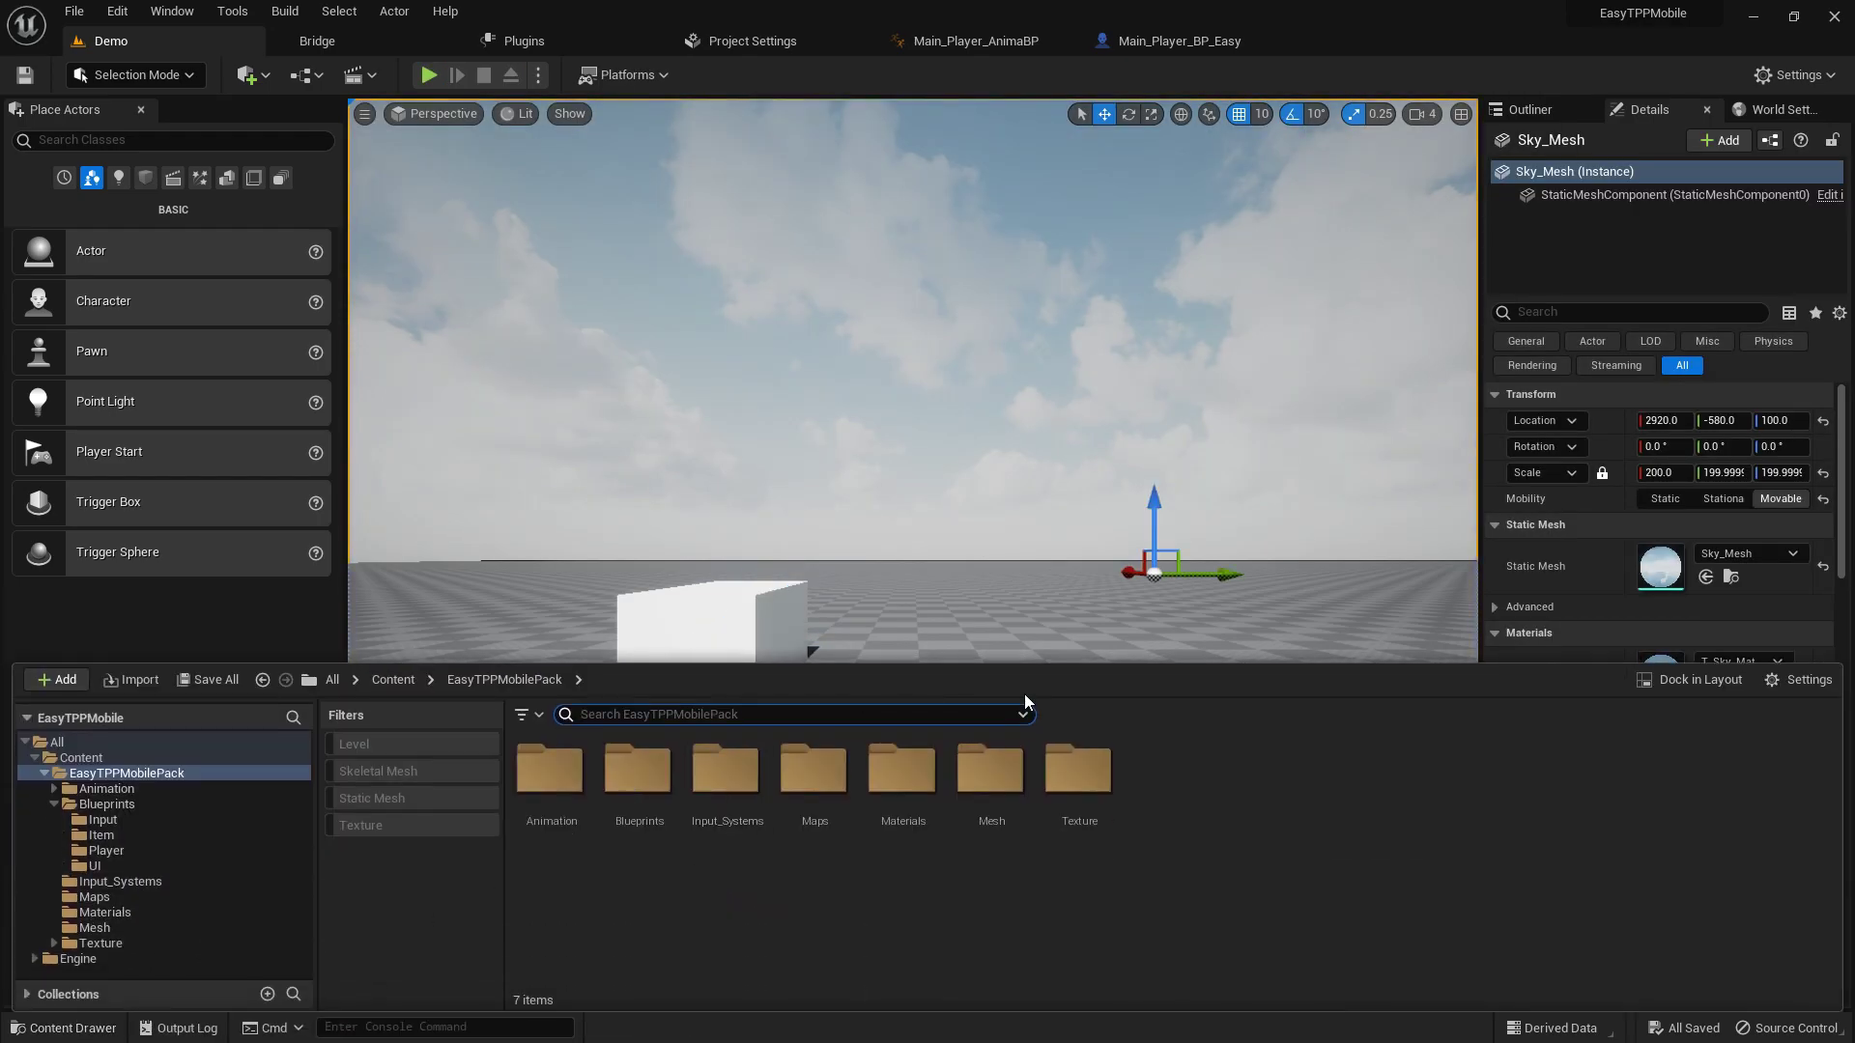
pyautogui.doubleClick(1077, 781)
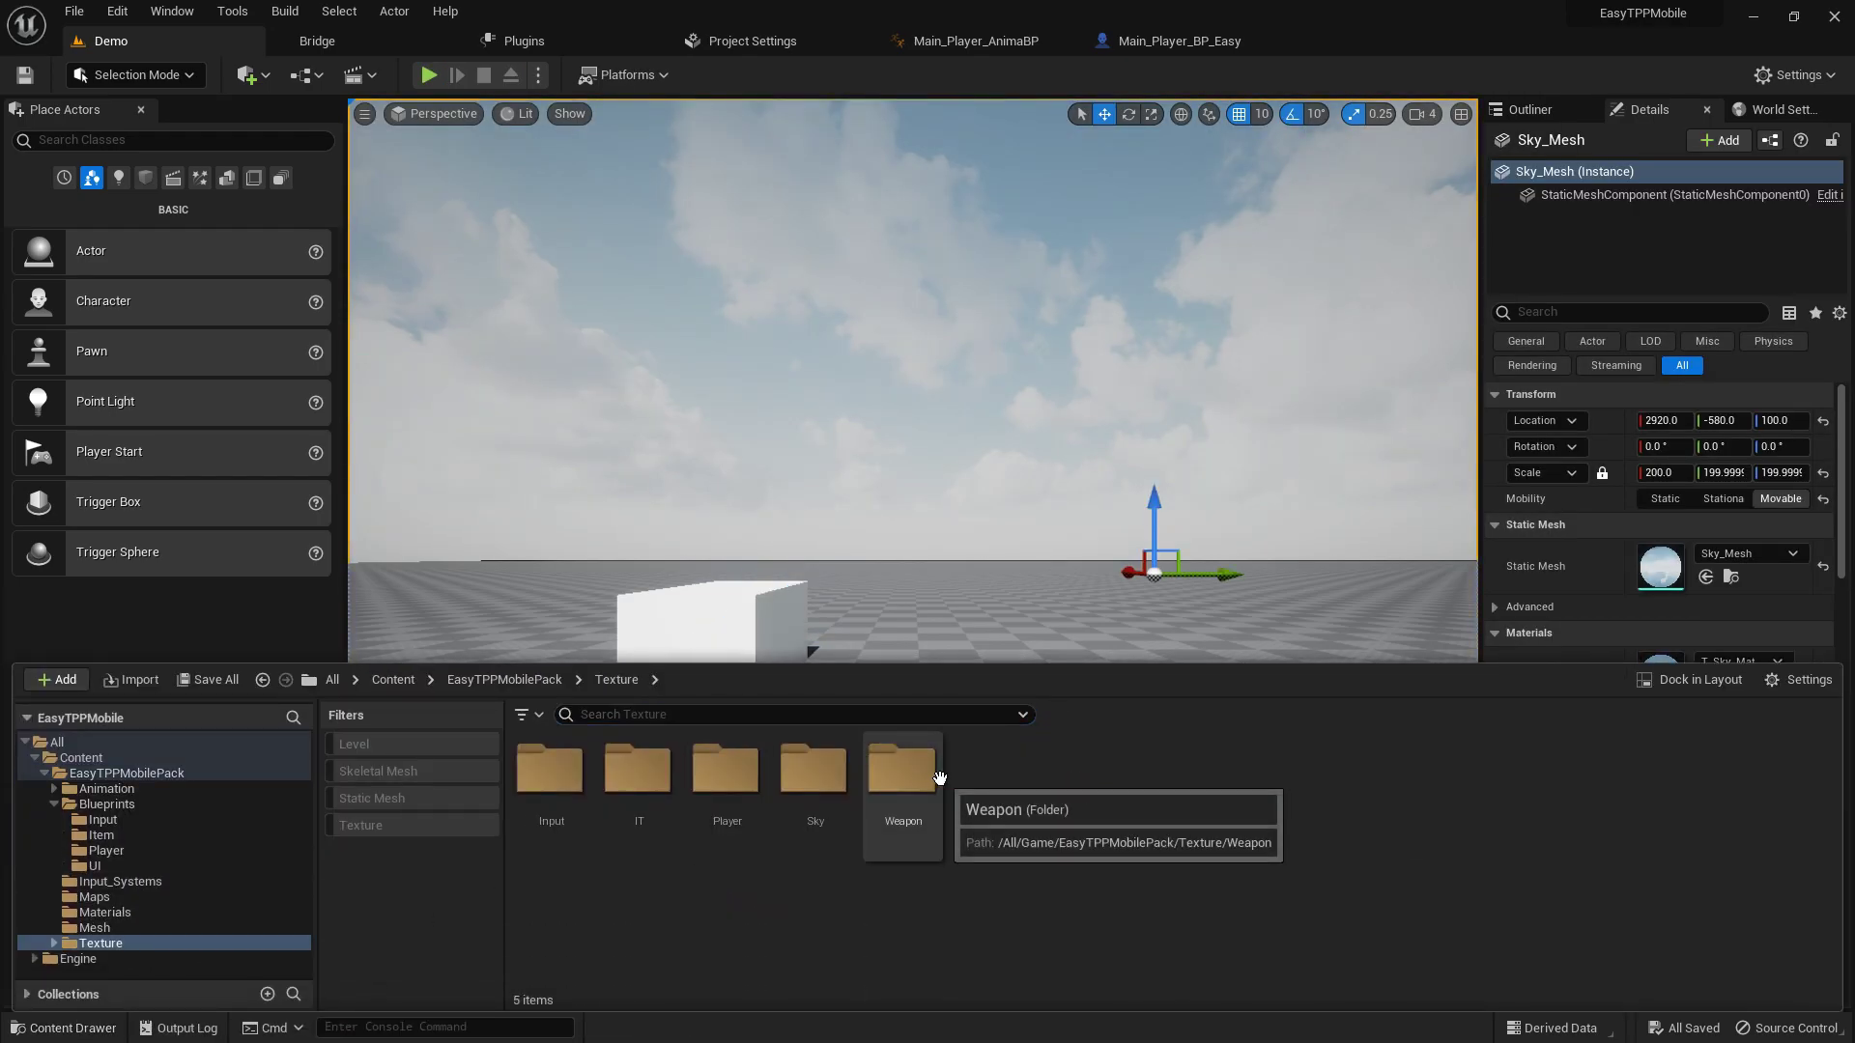
pyautogui.rightClick(1024, 773)
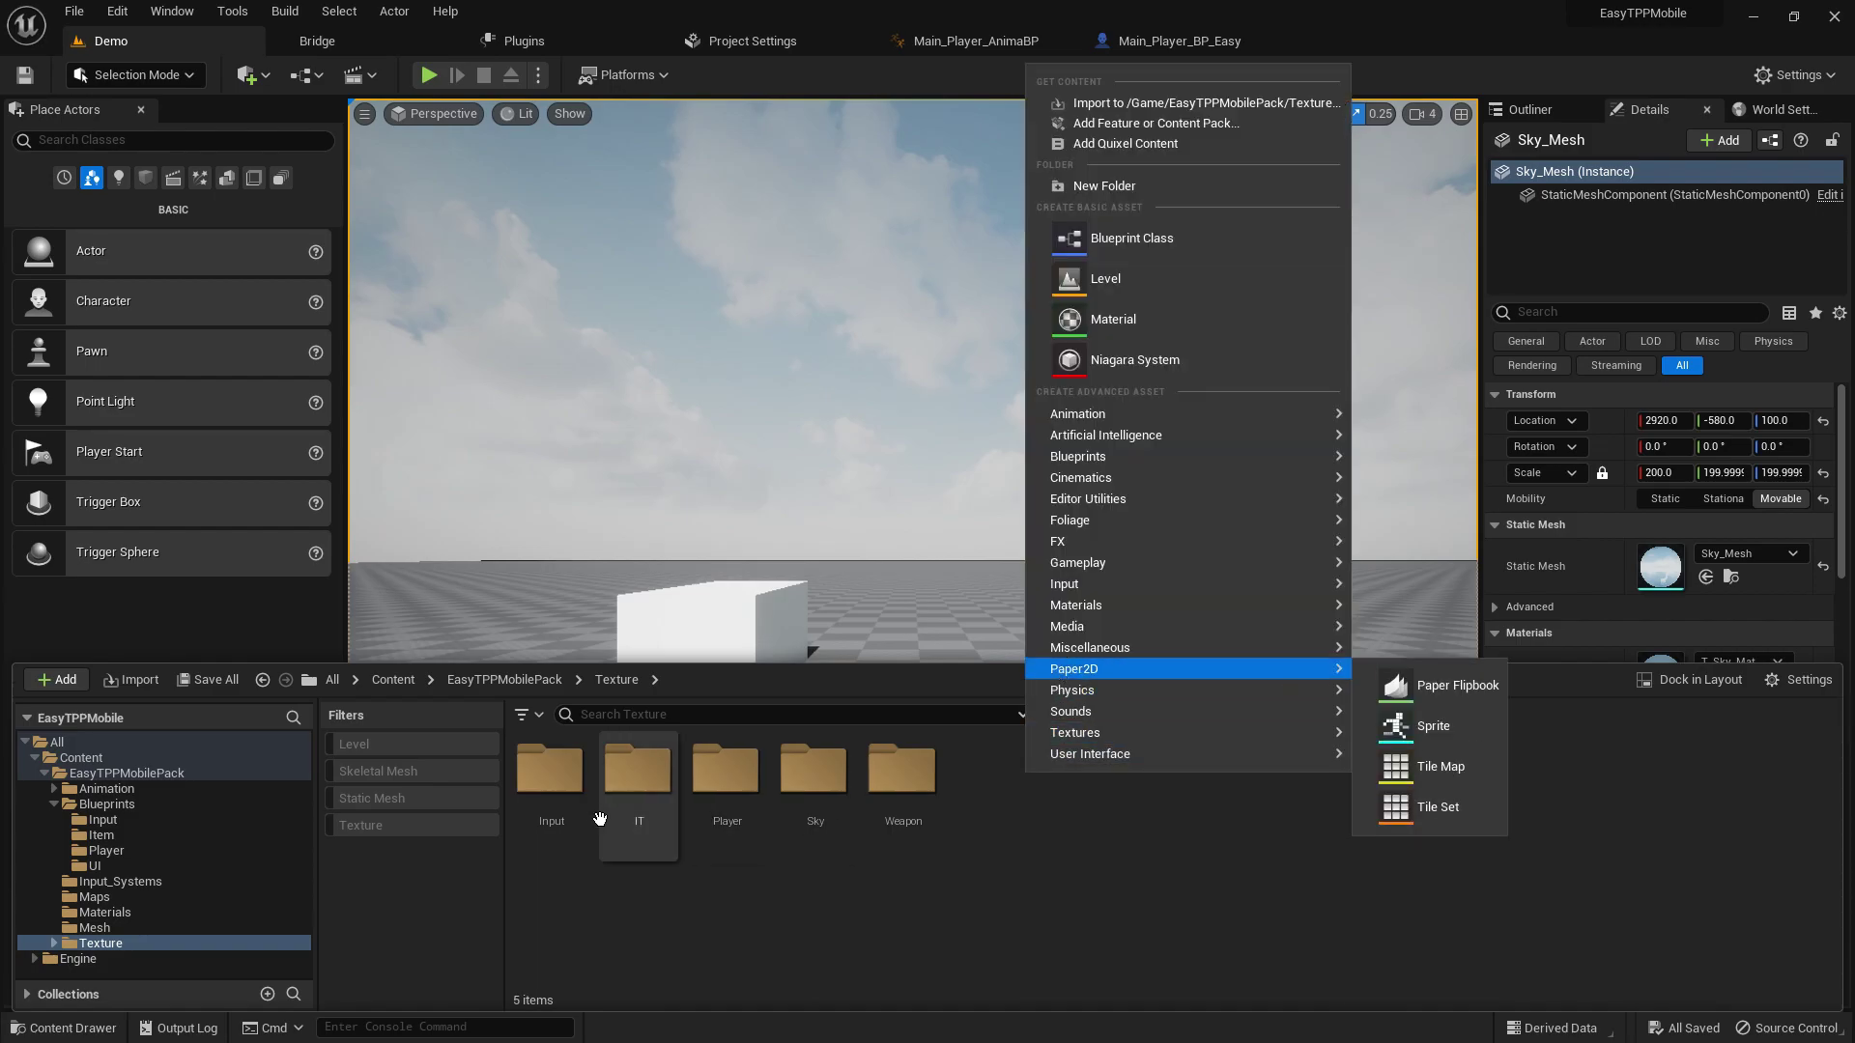
pyautogui.doubleClick(565, 784)
# - Import BULLET_ICONS_2 from the Game Icones folder on drive G: into the Texture/Input folder
pyautogui.rightClick(669, 778)
pyautogui.click(763, 97)
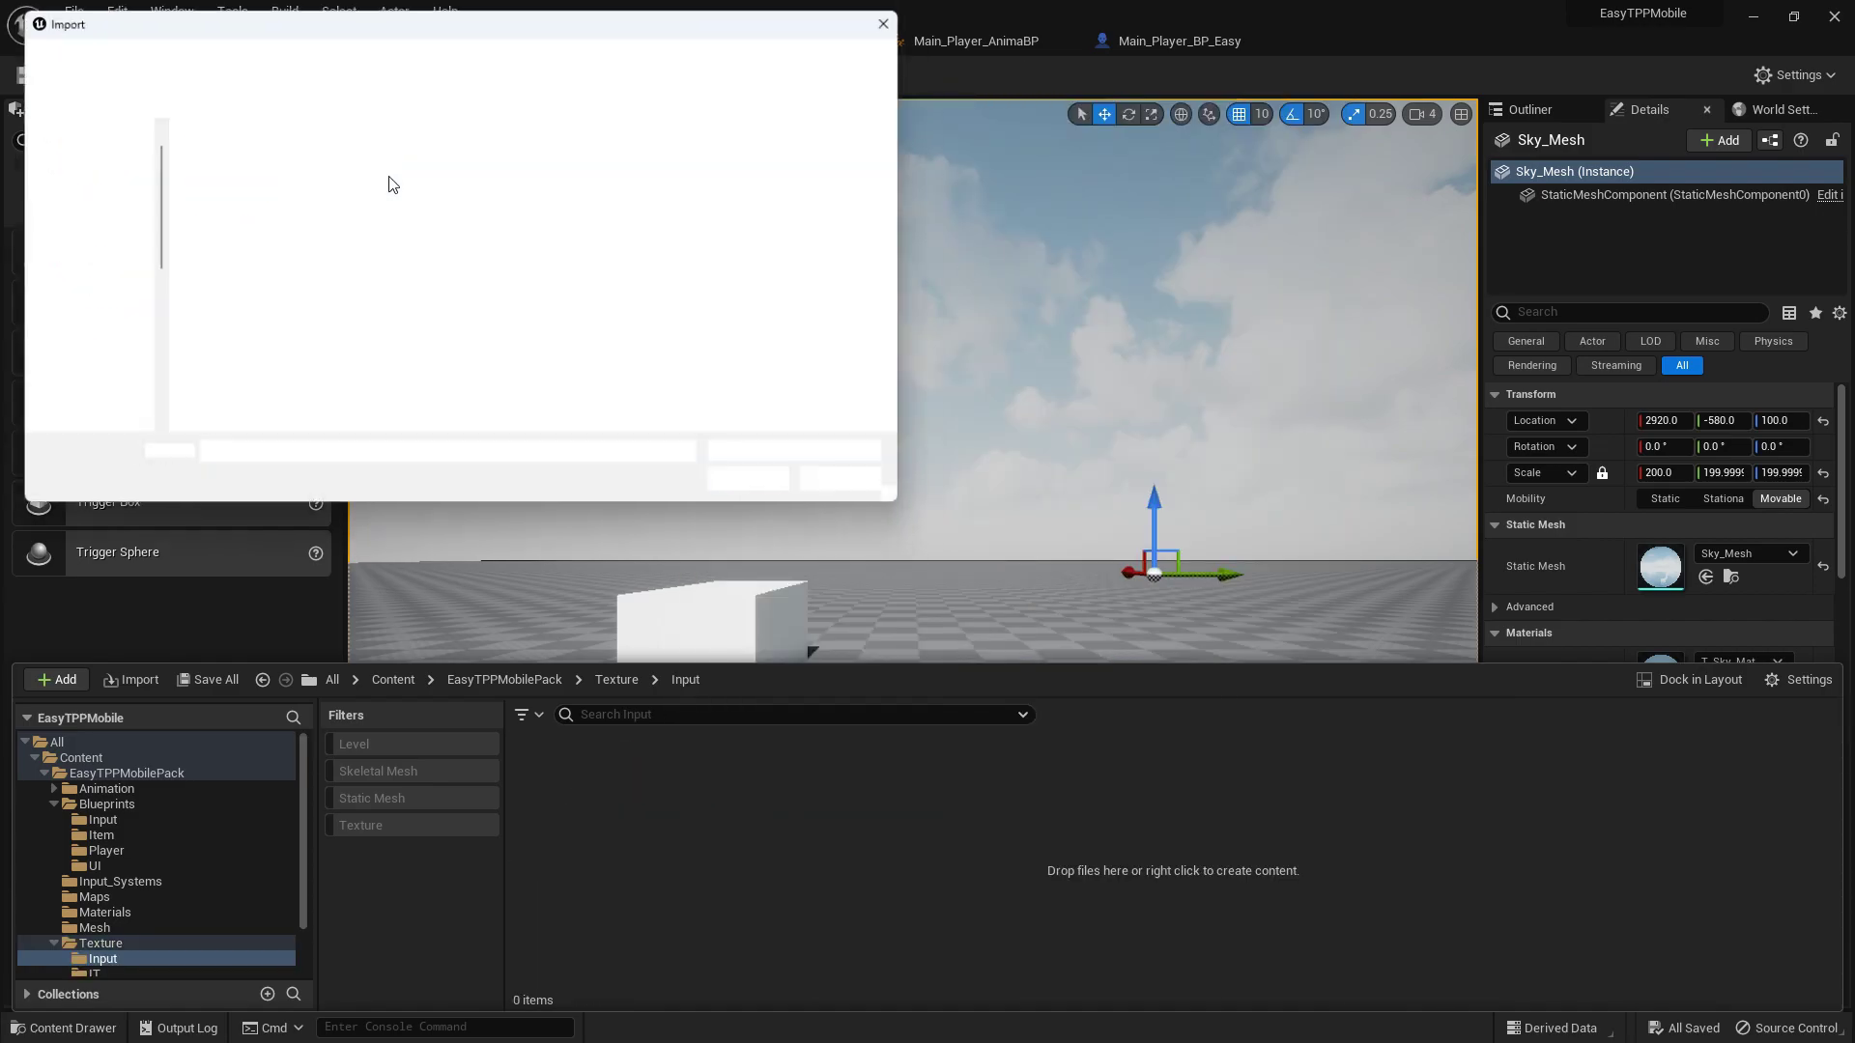
pyautogui.scroll(-3, 81, 382)
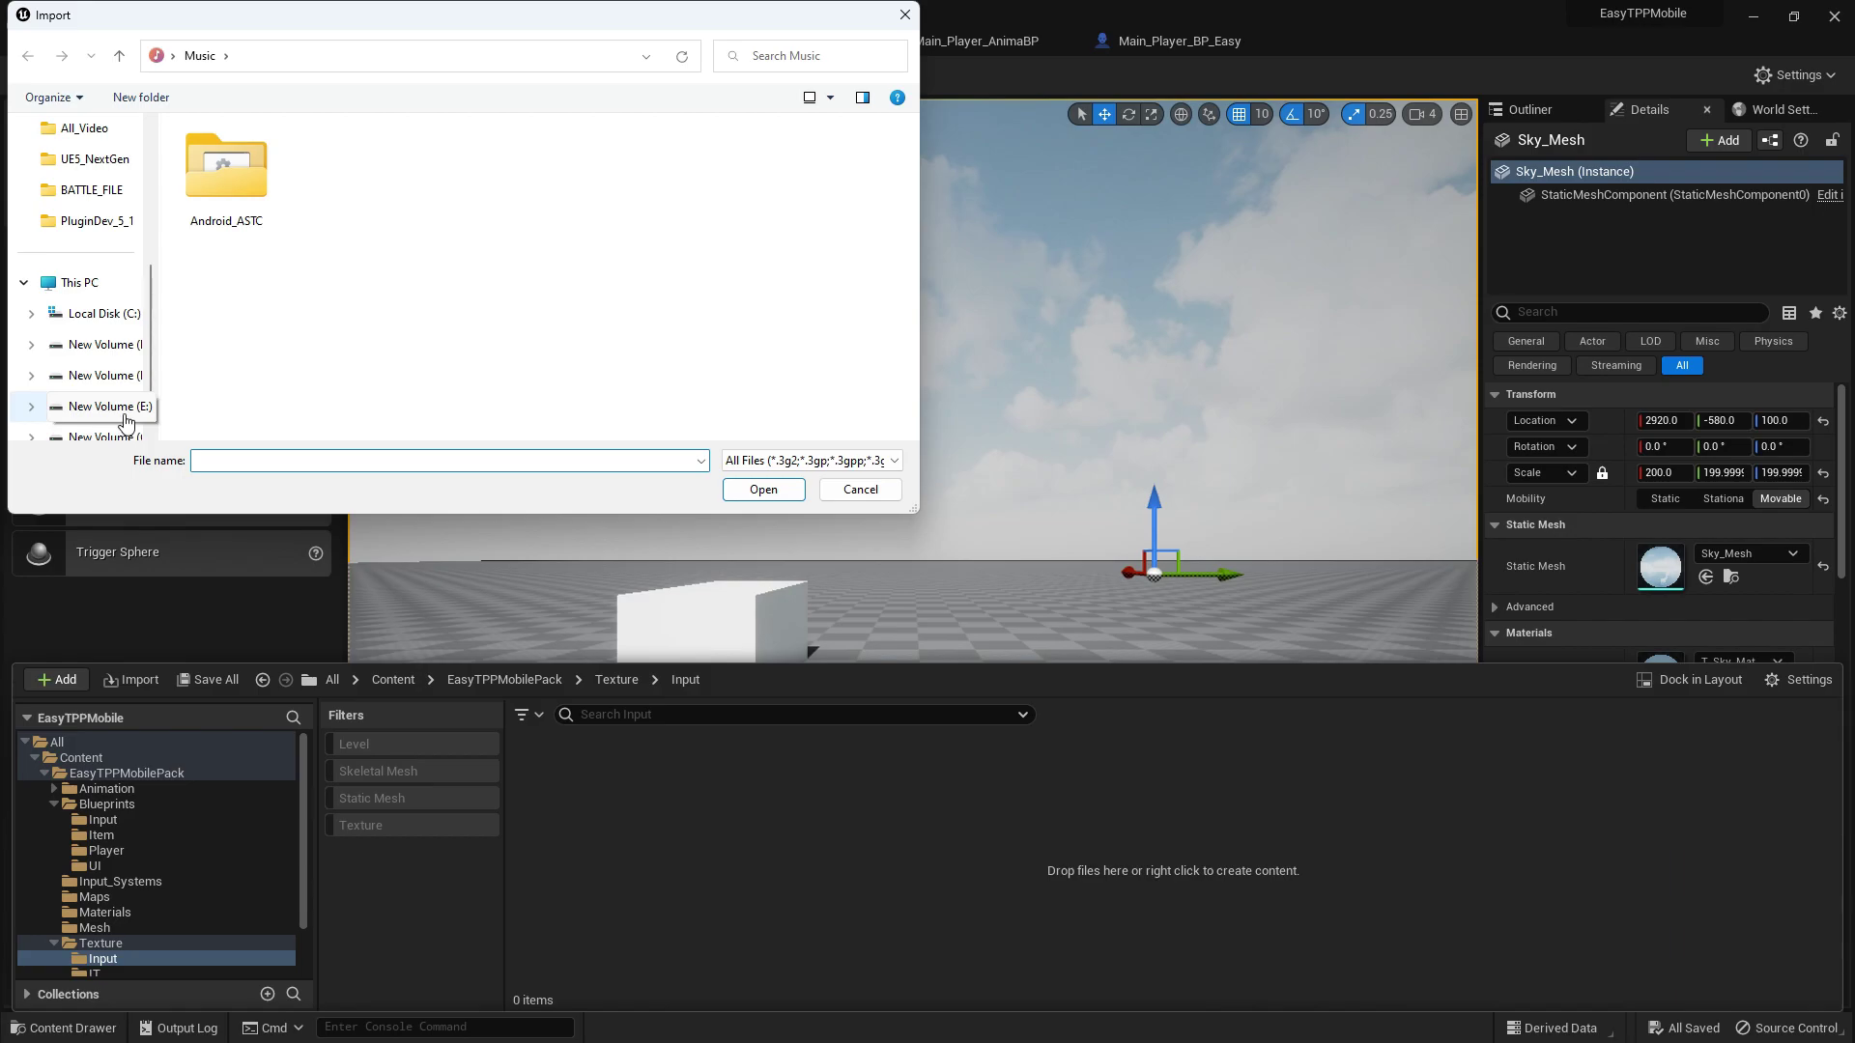
pyautogui.click(113, 432)
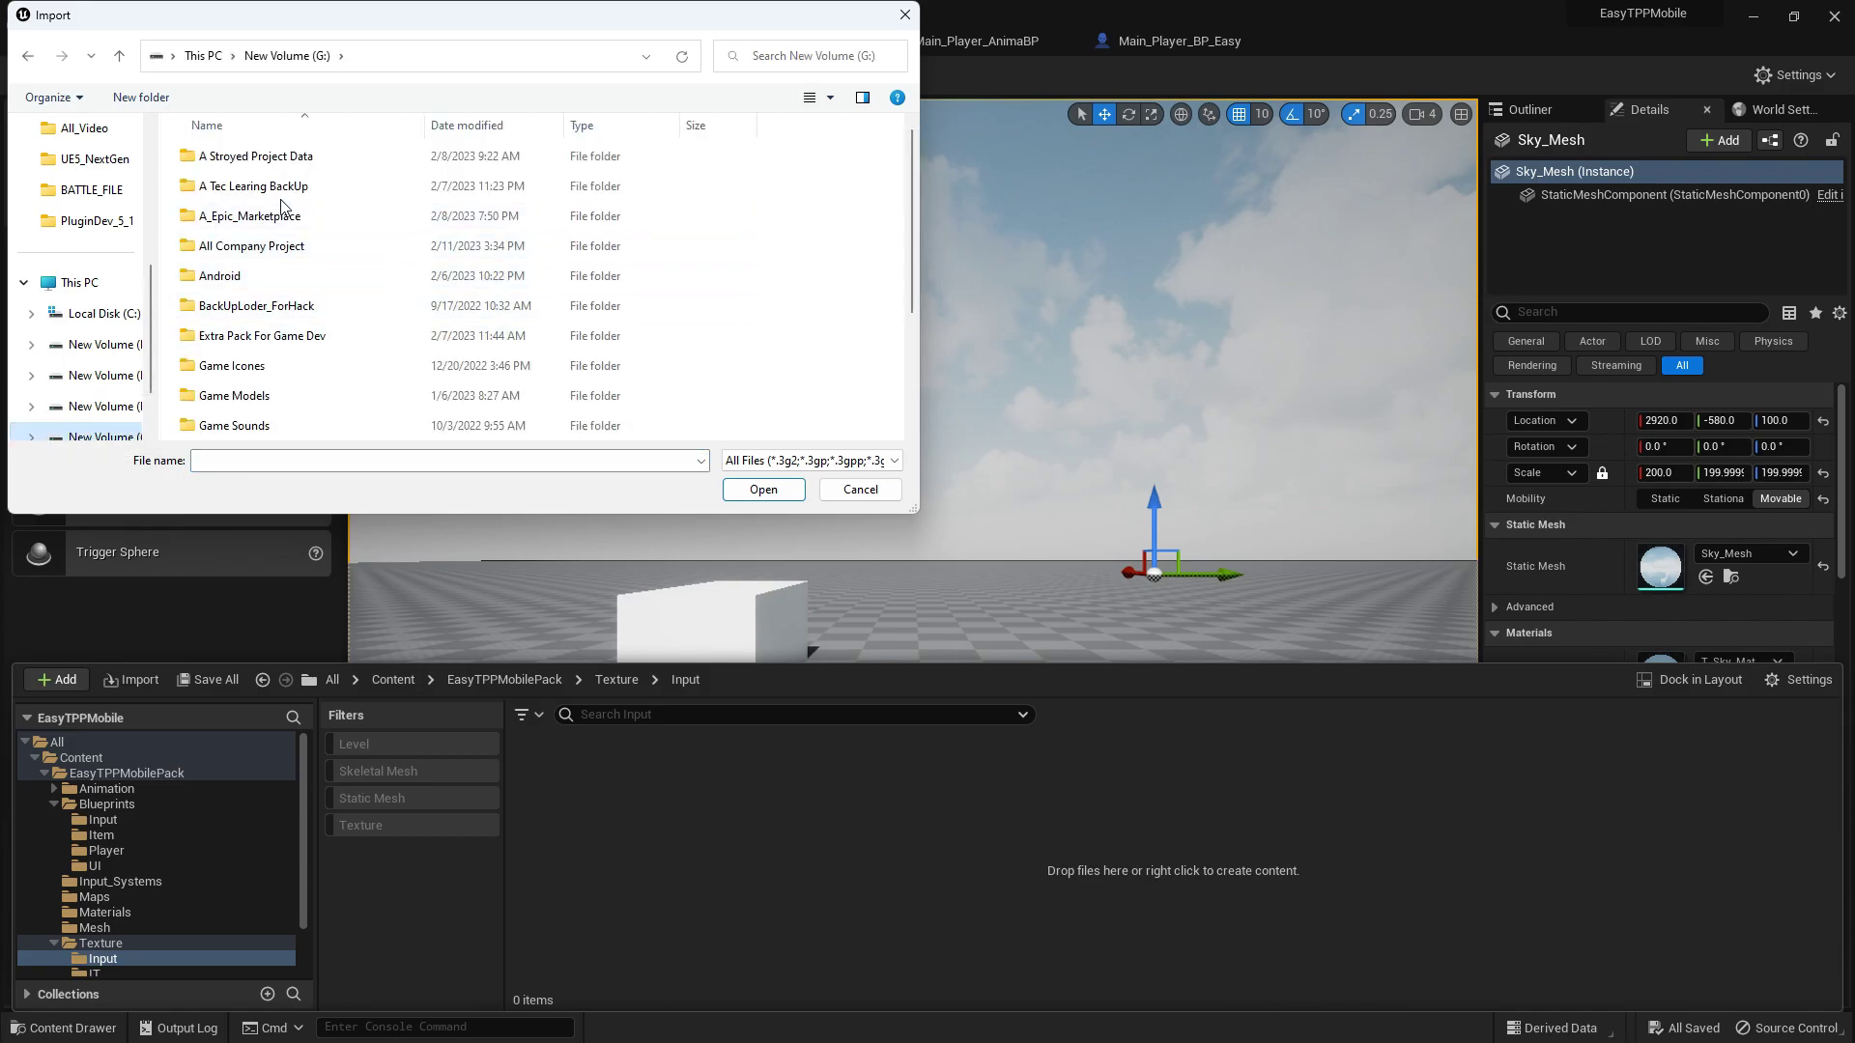
pyautogui.doubleClick(280, 367)
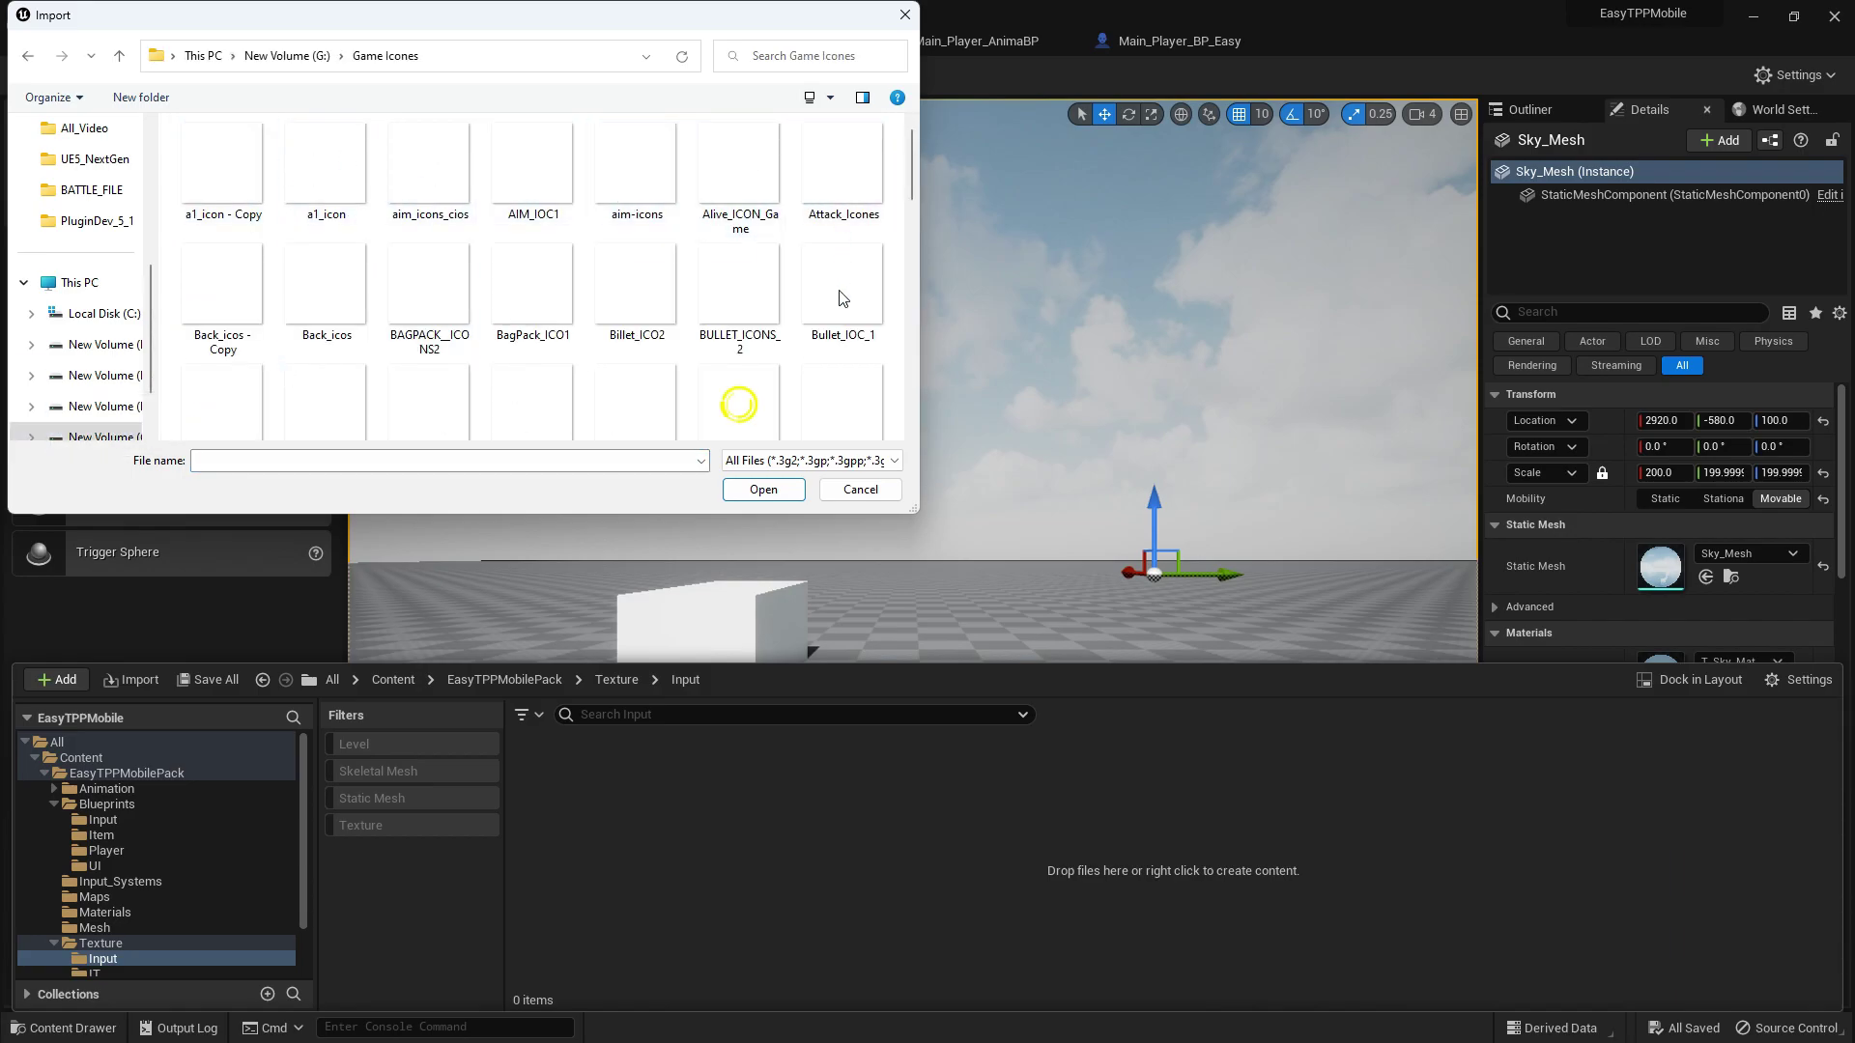
pyautogui.click(727, 304)
pyautogui.click(742, 492)
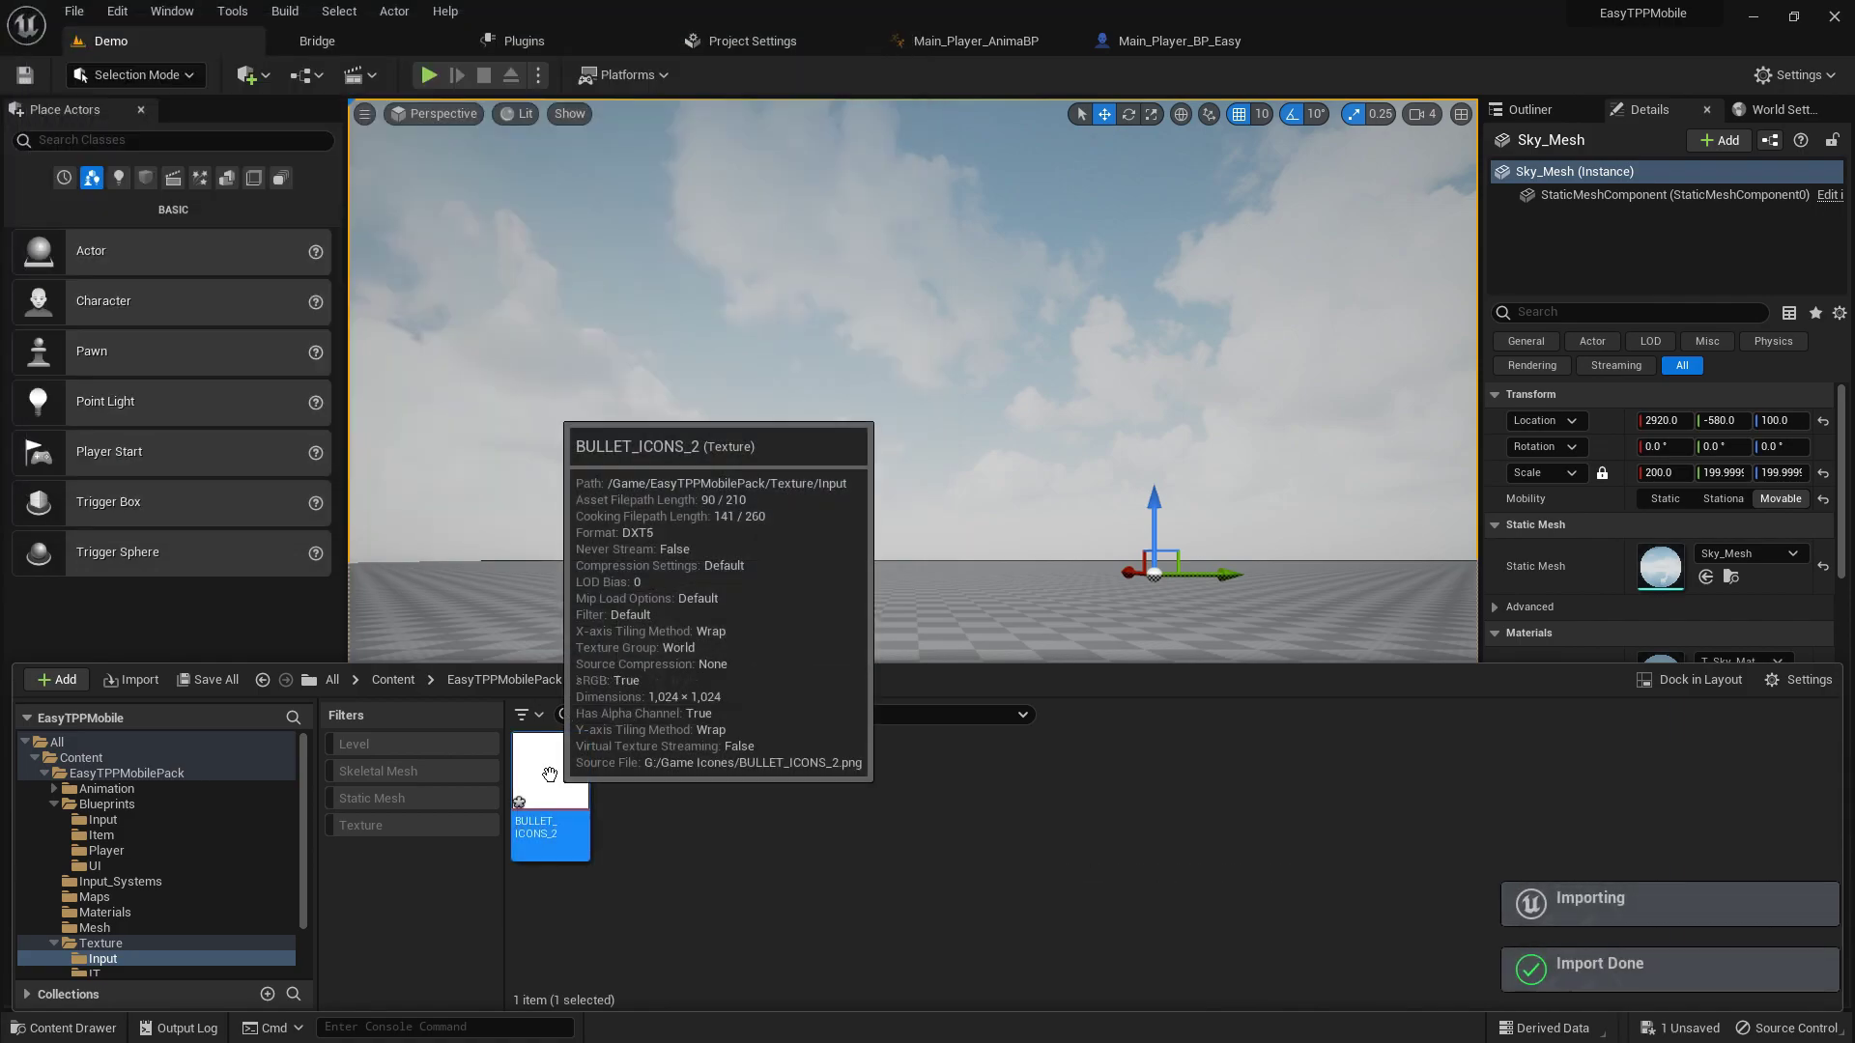
# - Apply 2D texture settings to the BULLET_ICONS_2 texture and save all content
pyautogui.rightClick(553, 787)
pyautogui.moveTo(724, 239)
pyautogui.click(949, 287)
pyautogui.click(755, 809)
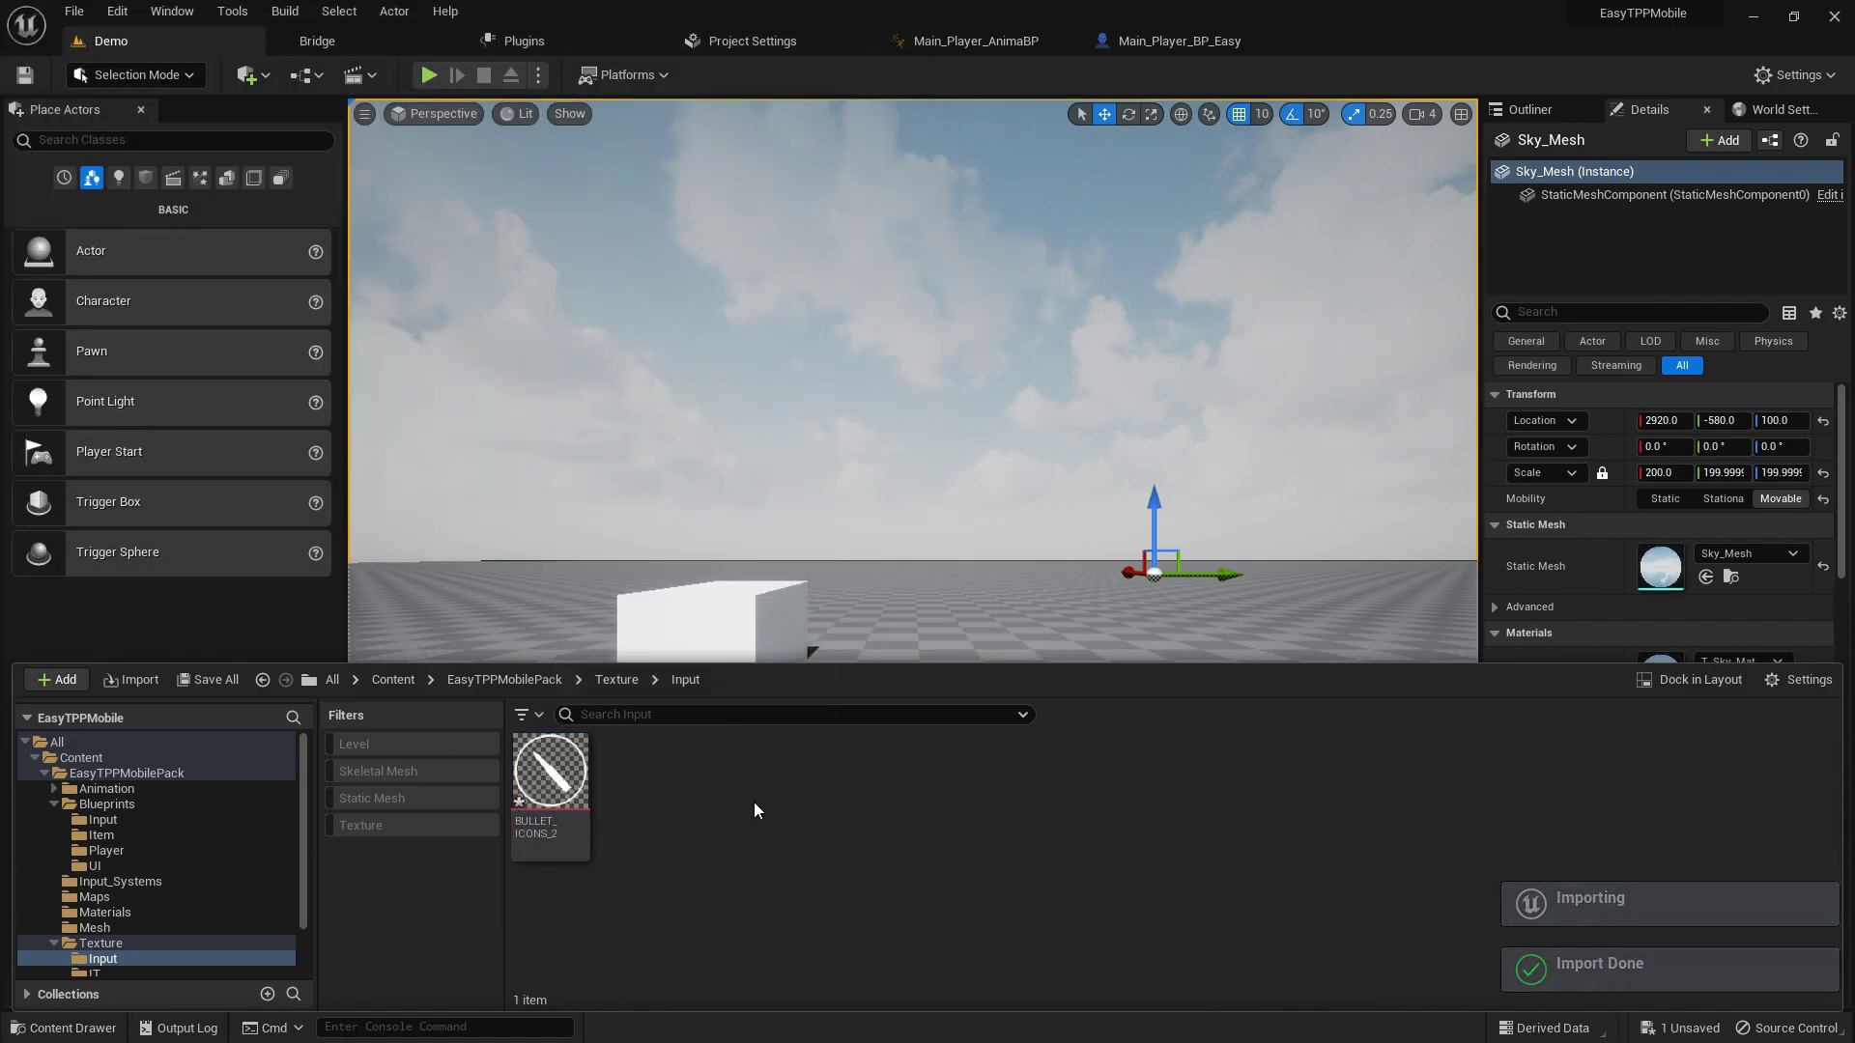
pyautogui.click(230, 680)
pyautogui.click(1082, 750)
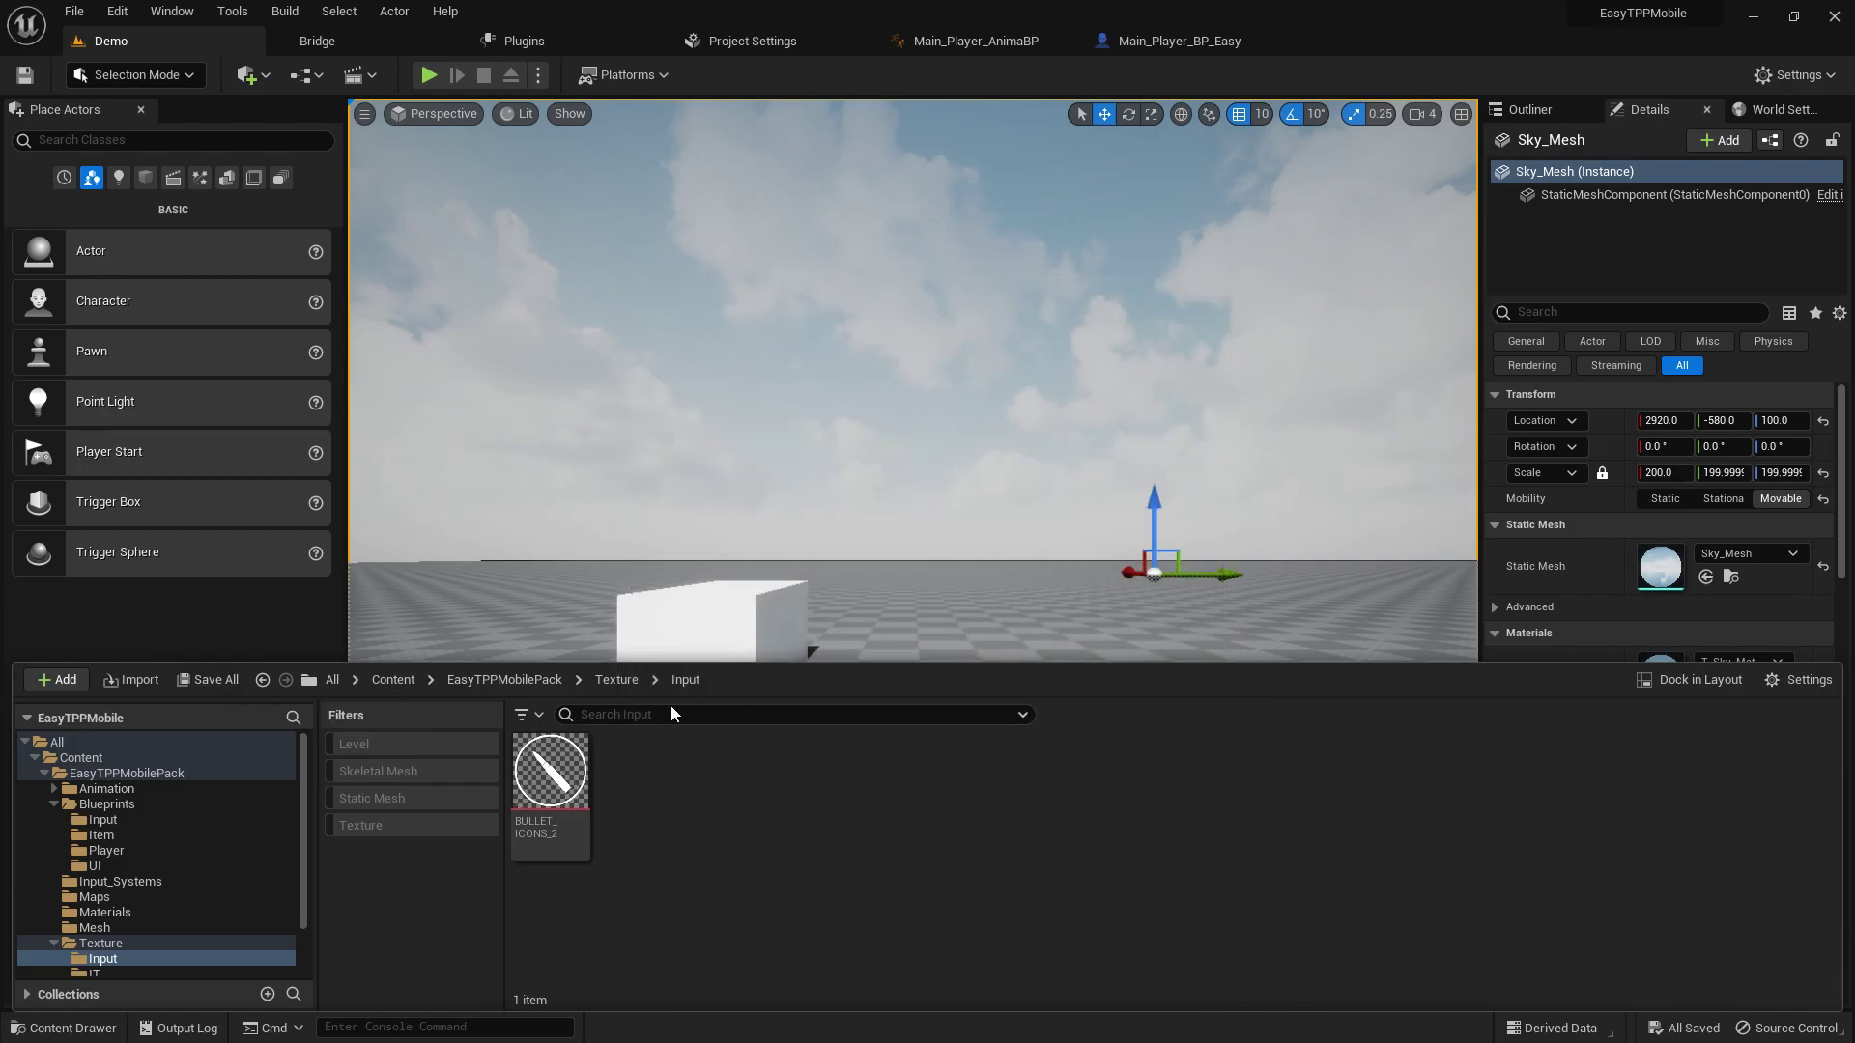
# - Open the UI_Items widget from the Blueprints/UI folder for editing
pyautogui.click(396, 680)
pyautogui.doubleClick(550, 770)
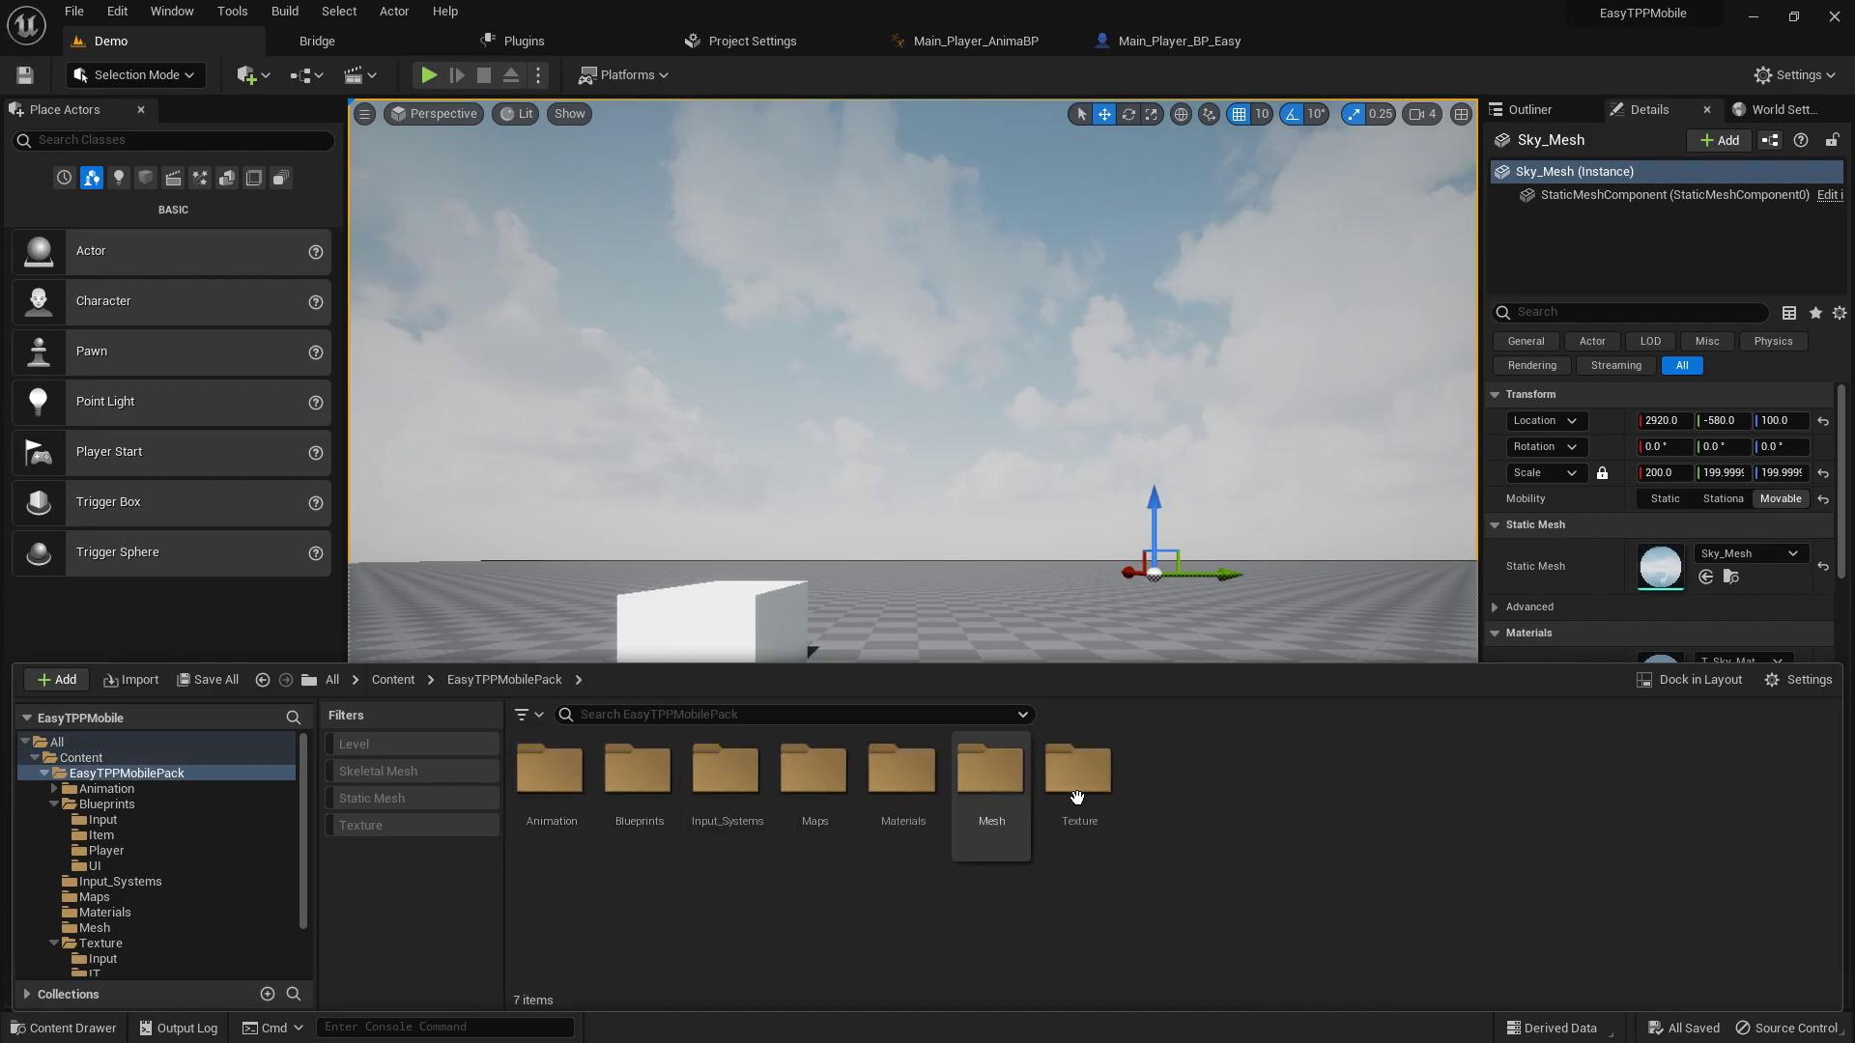
pyautogui.doubleClick(657, 775)
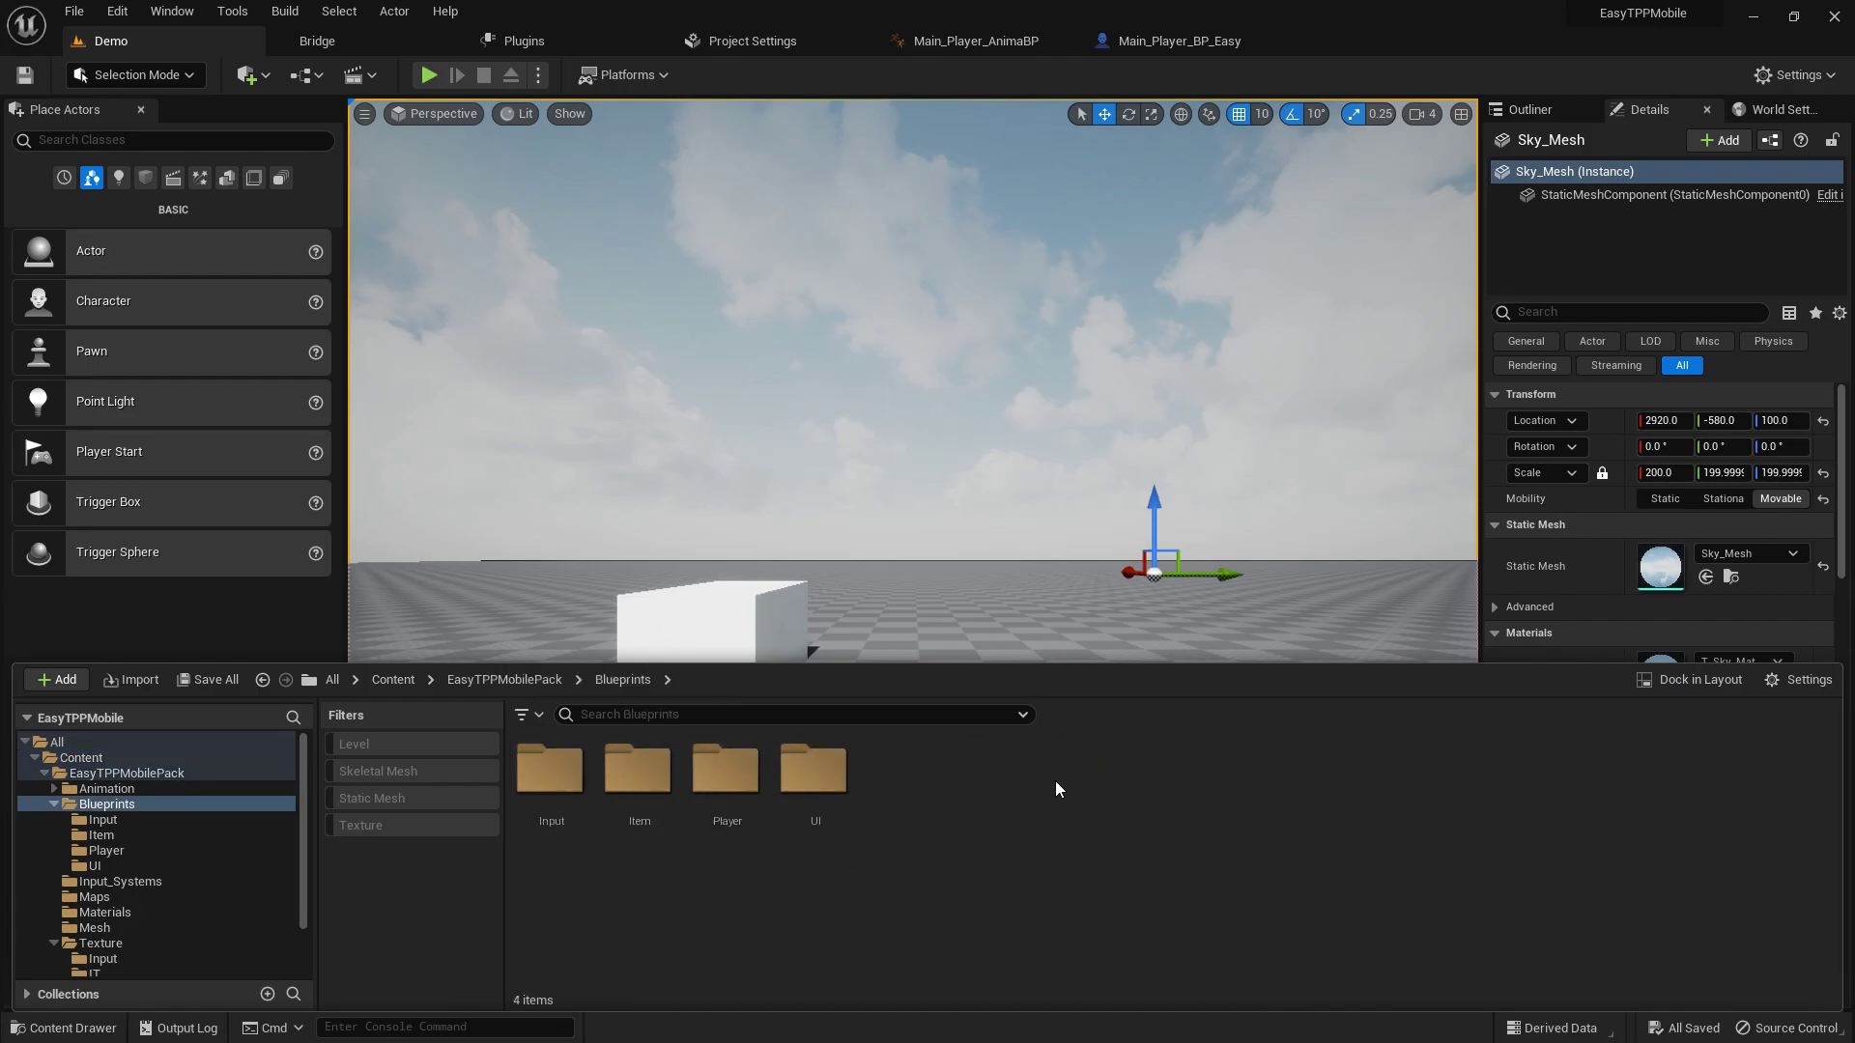
pyautogui.doubleClick(814, 768)
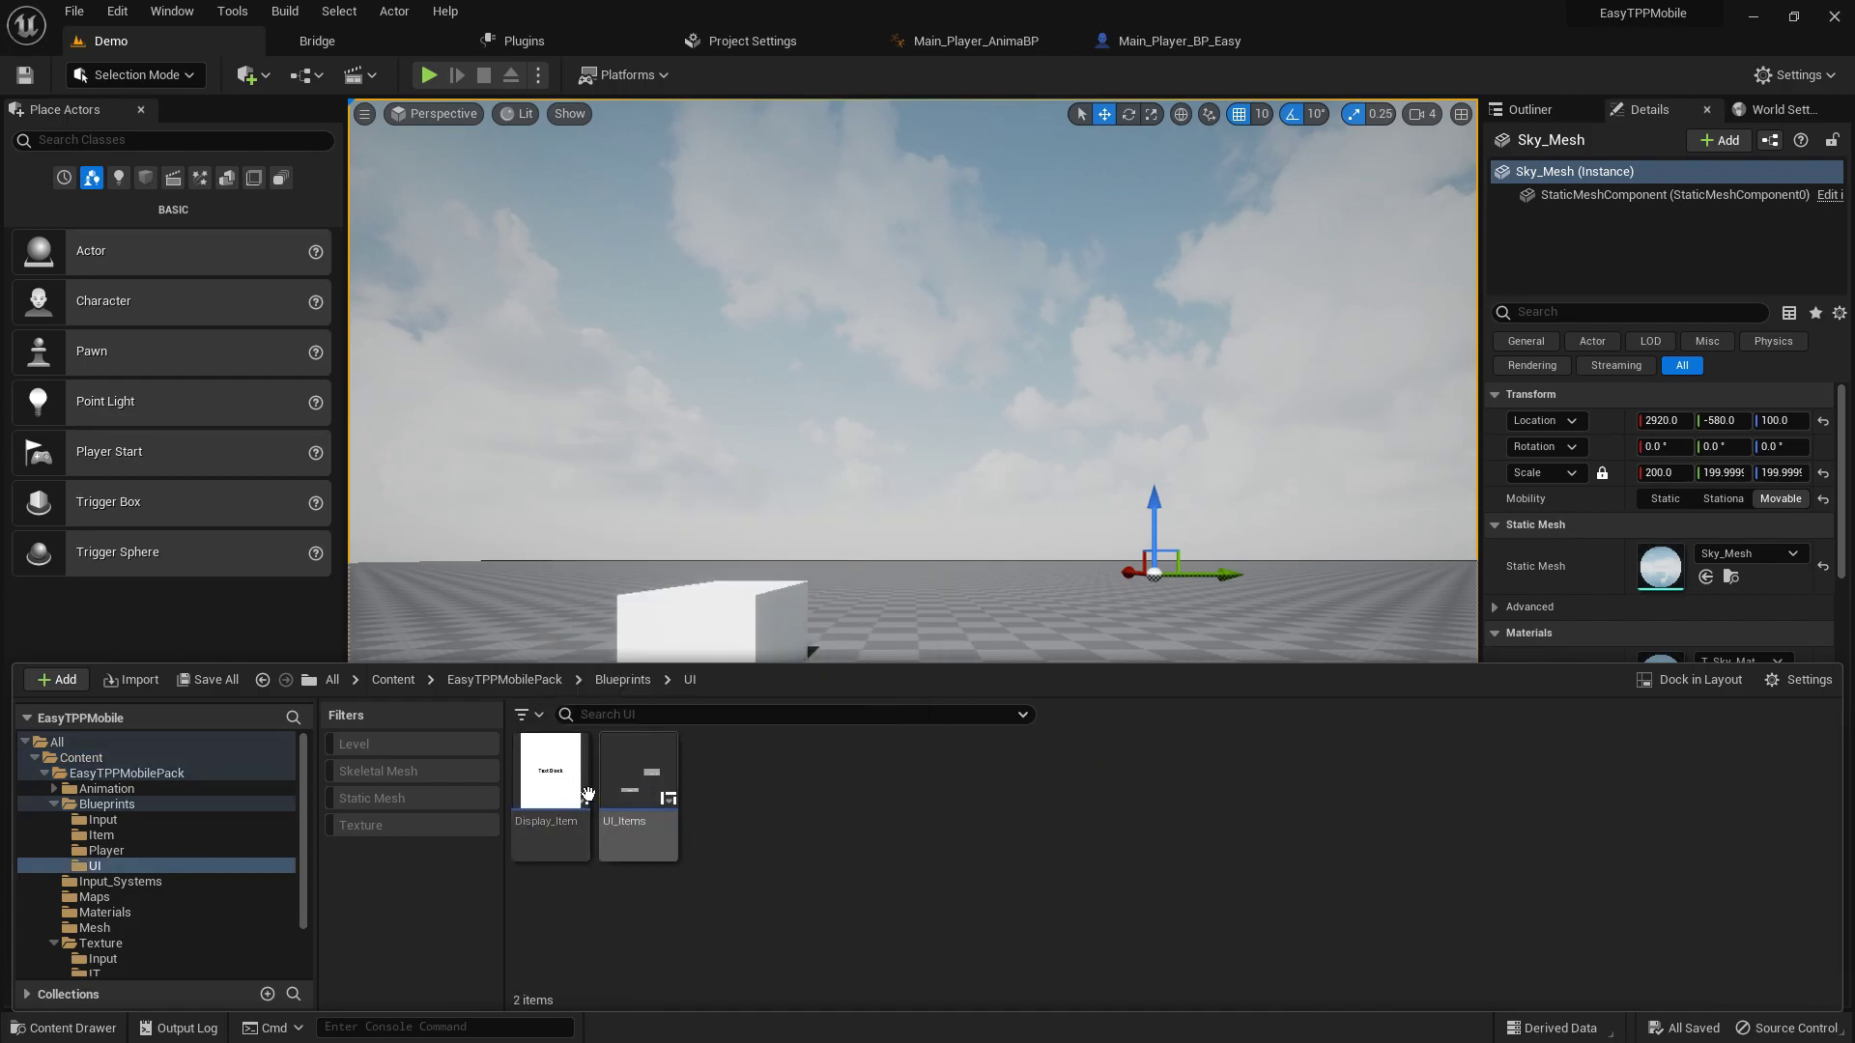
pyautogui.doubleClick(651, 768)
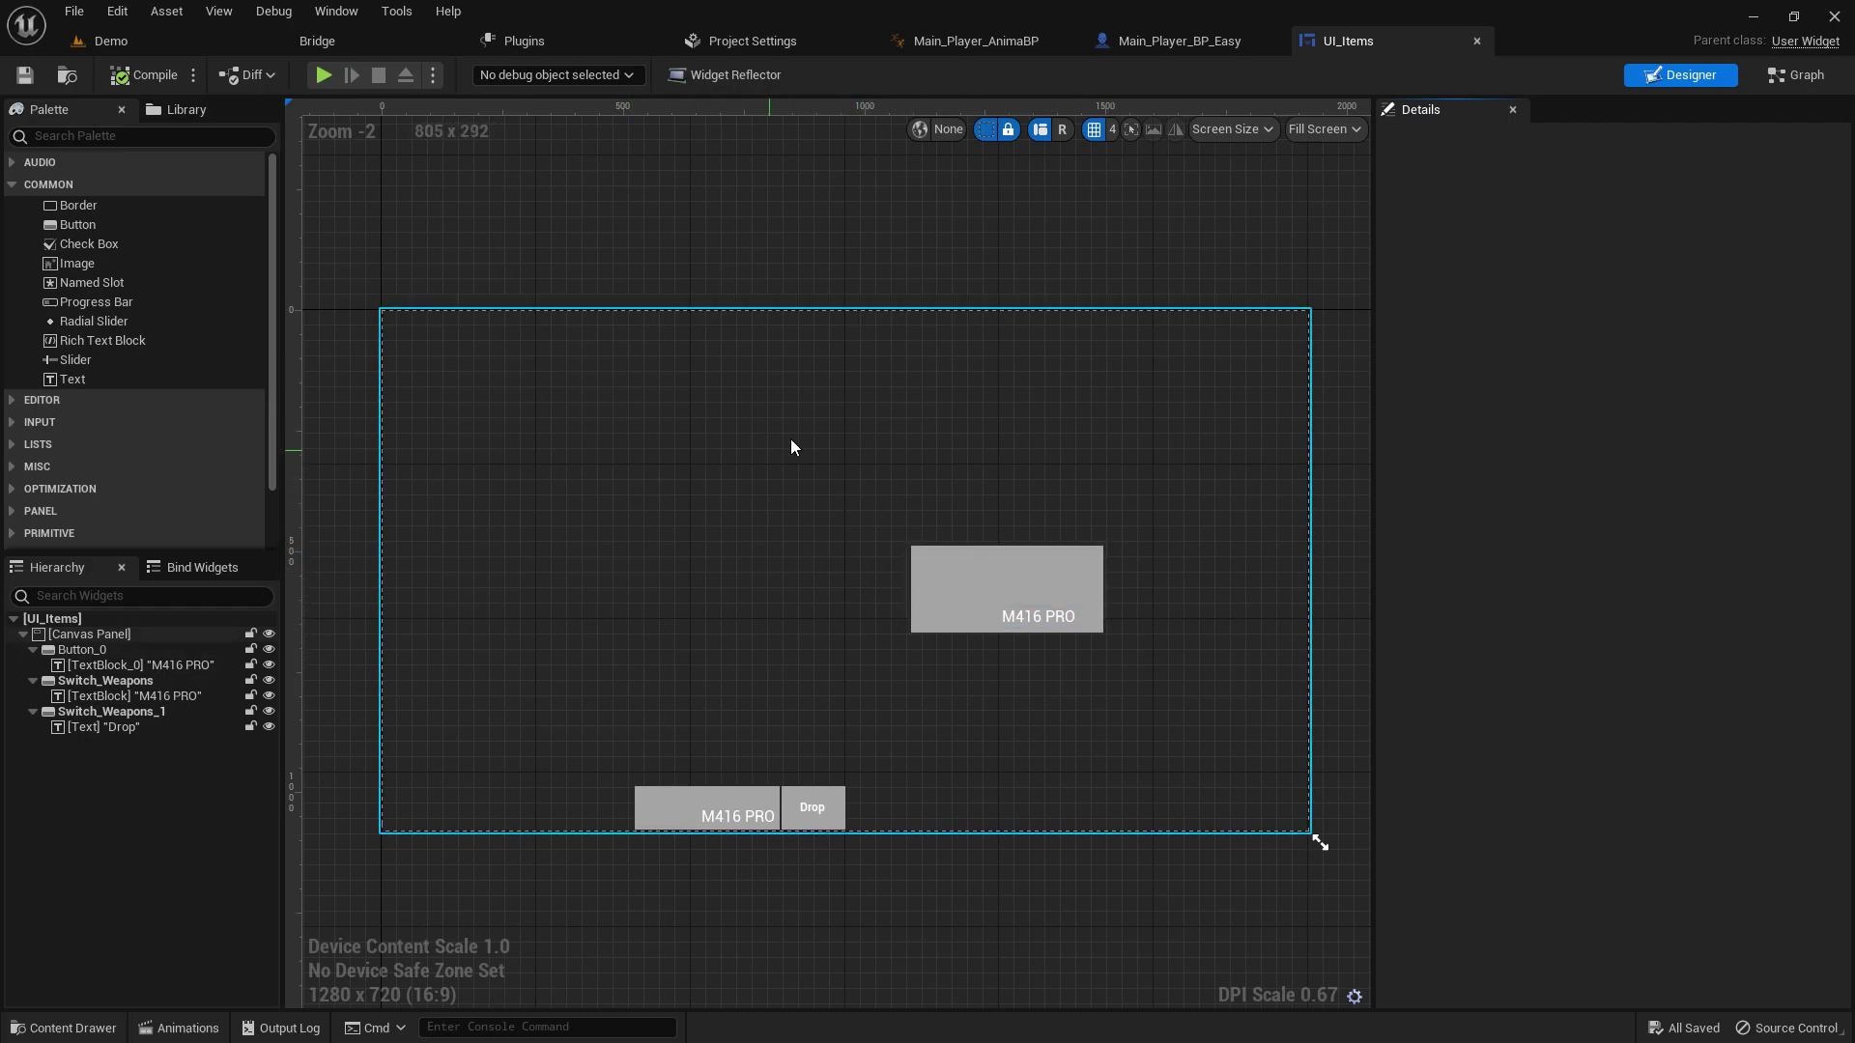
# - Add a button to the canvas below the large M416 PRO button and resize it to about 136 × 153
pyautogui.moveTo(791, 438); pyautogui.dragTo(528, 423, button='right')
pyautogui.moveTo(93, 226); pyautogui.dragTo(852, 628)
pyautogui.scroll(2, 812, 566)
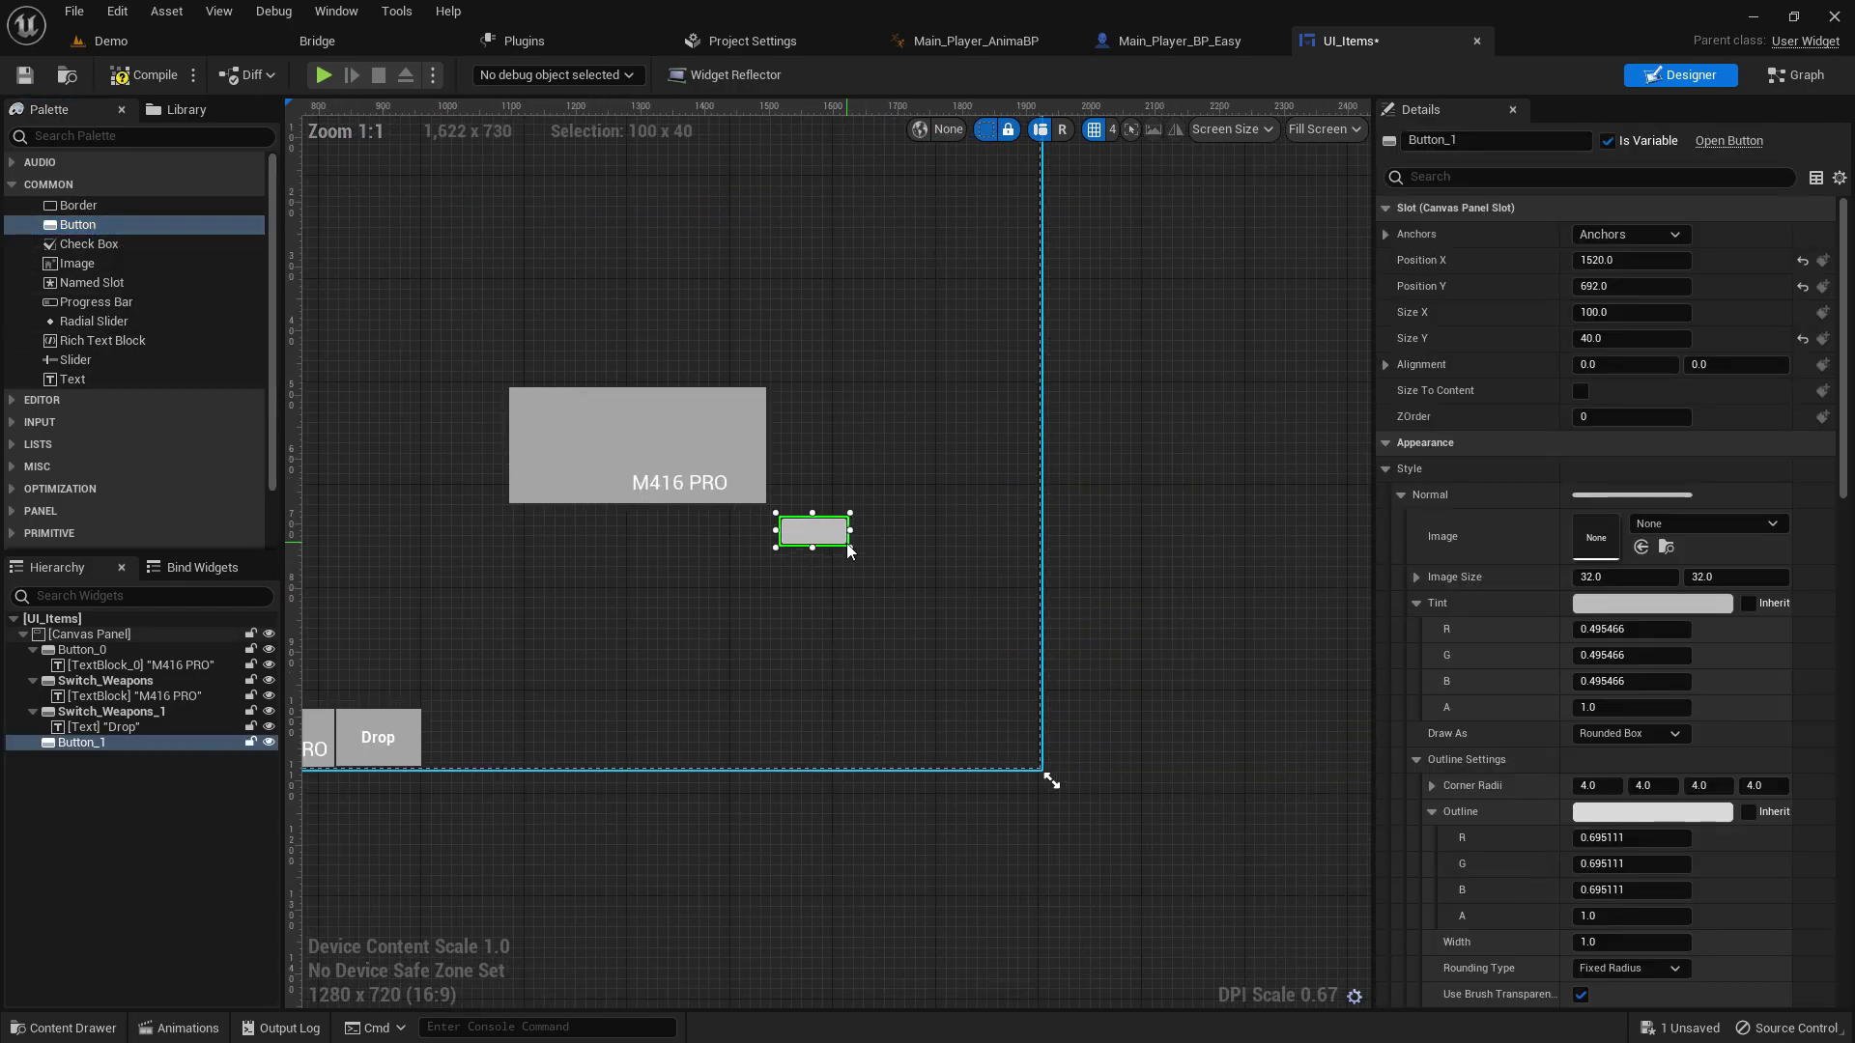
pyautogui.moveTo(866, 623); pyautogui.dragTo(869, 617)
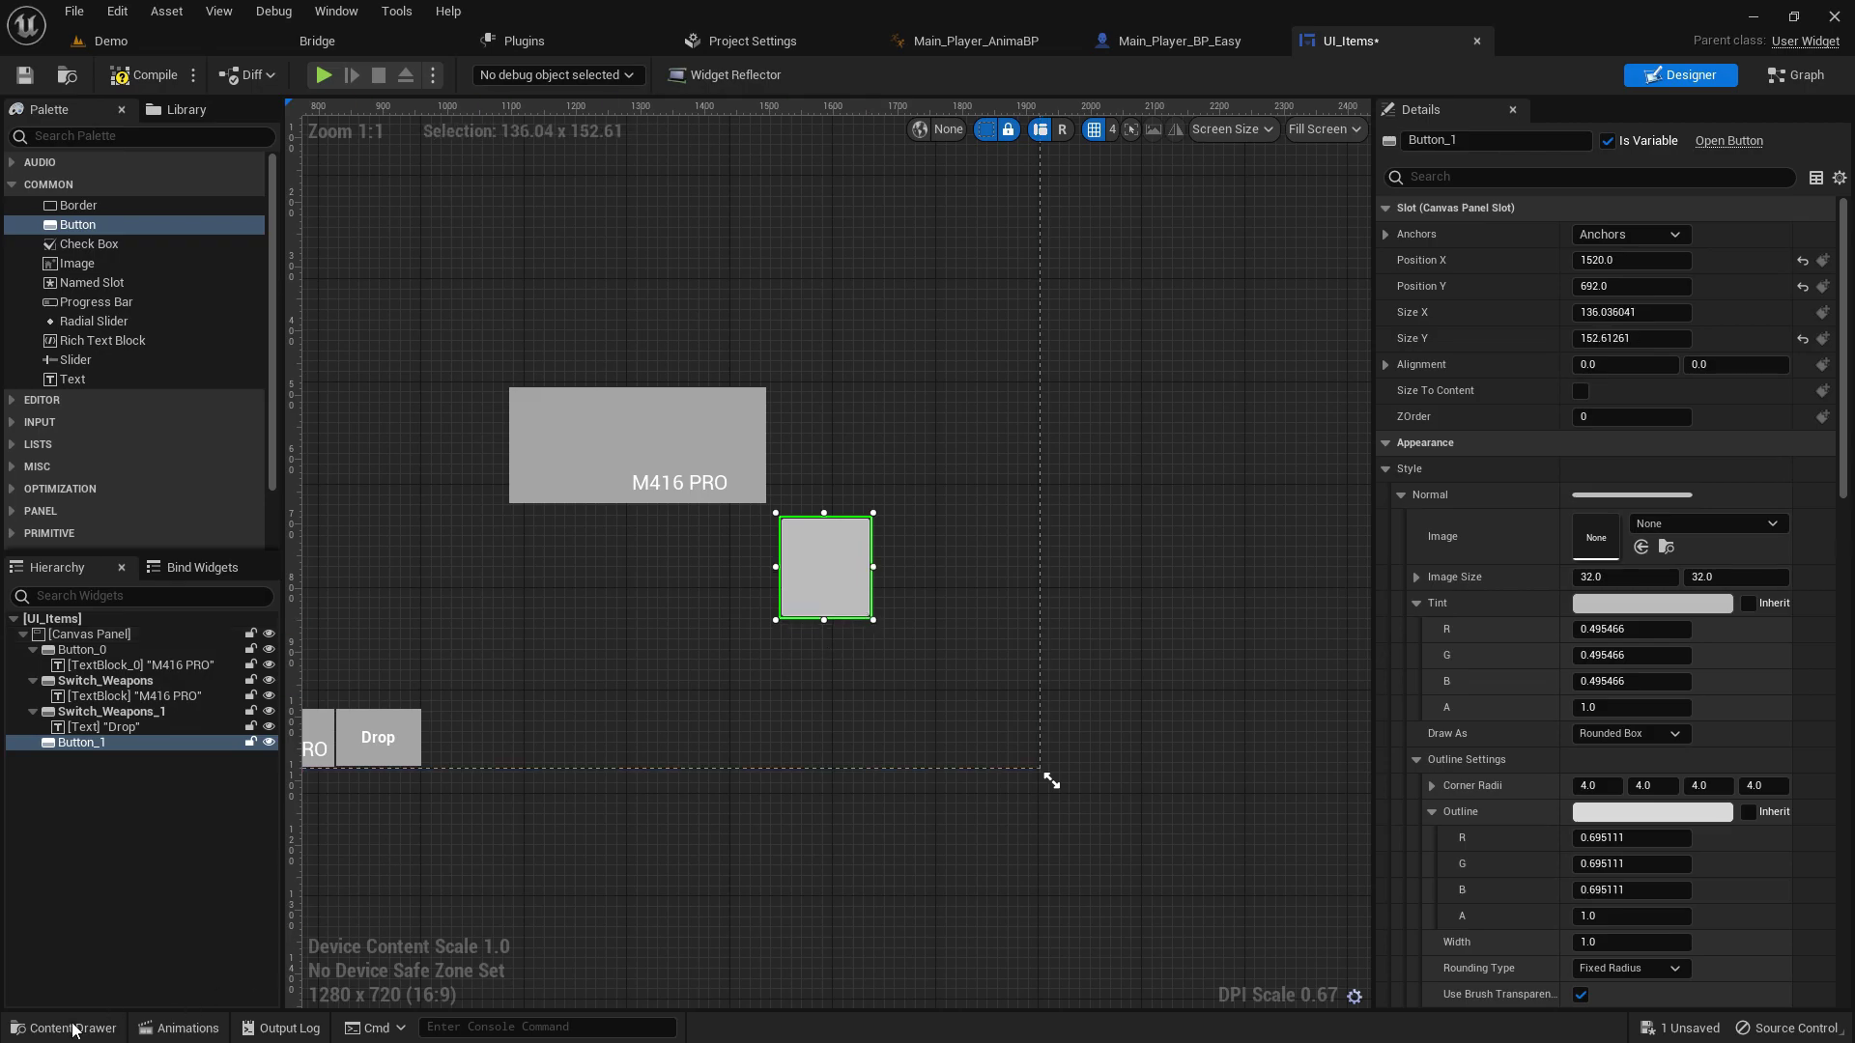
pyautogui.click(54, 1030)
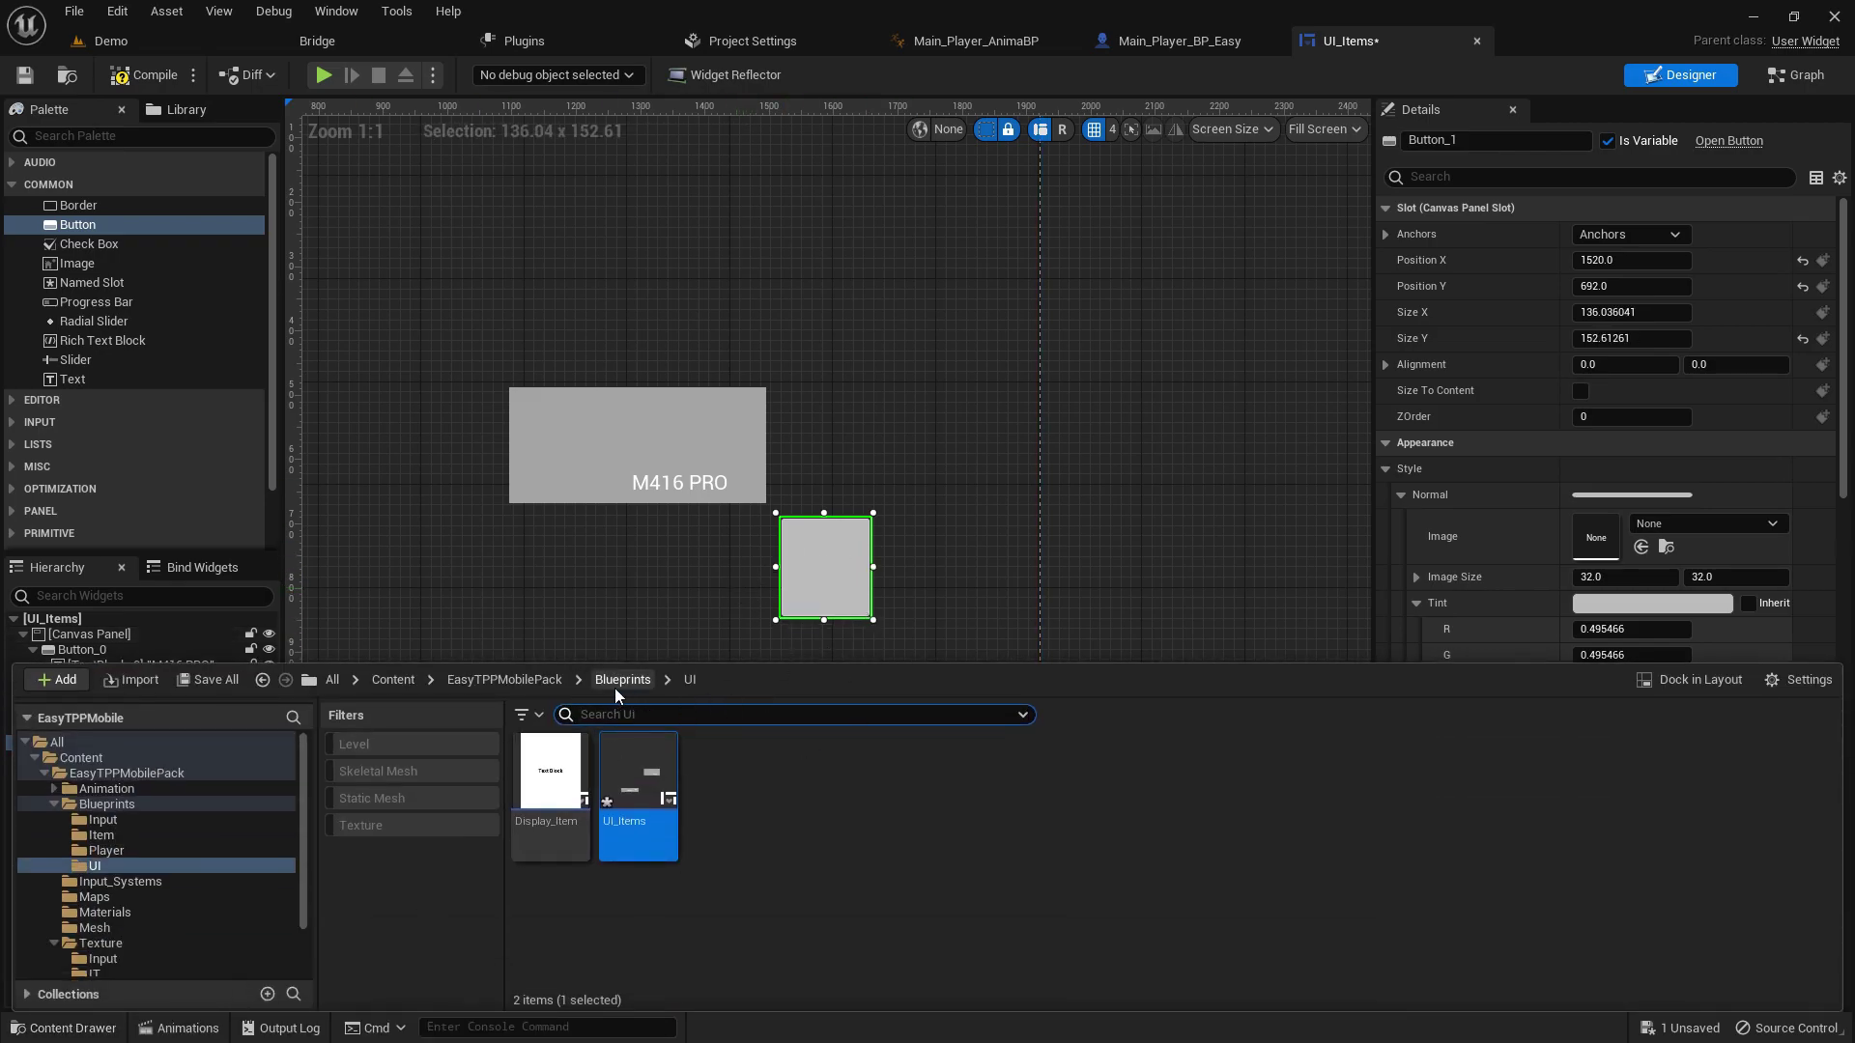
pyautogui.click(1524, 165)
# - Set the new button's Draw As option to Image for the Normal, Hovered, Pressed and Disabled styles
pyautogui.click(1505, 176)
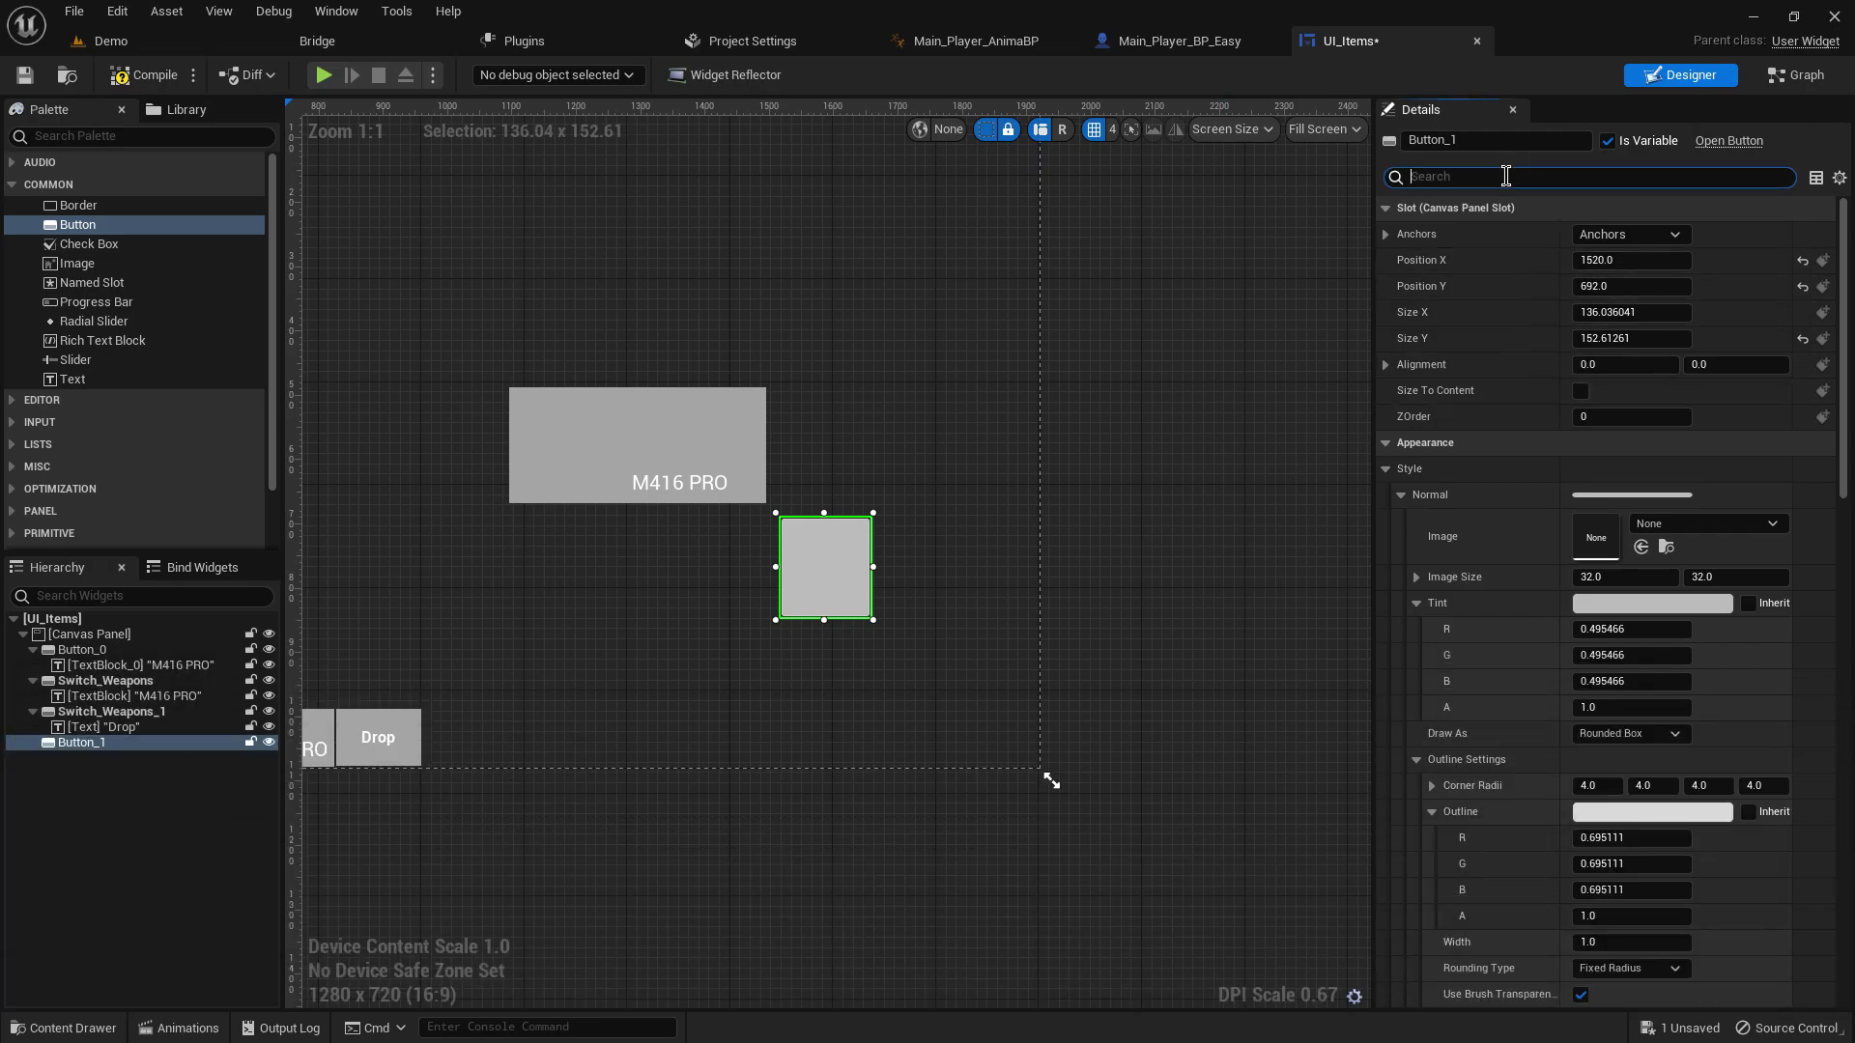
pyautogui.write('dr')
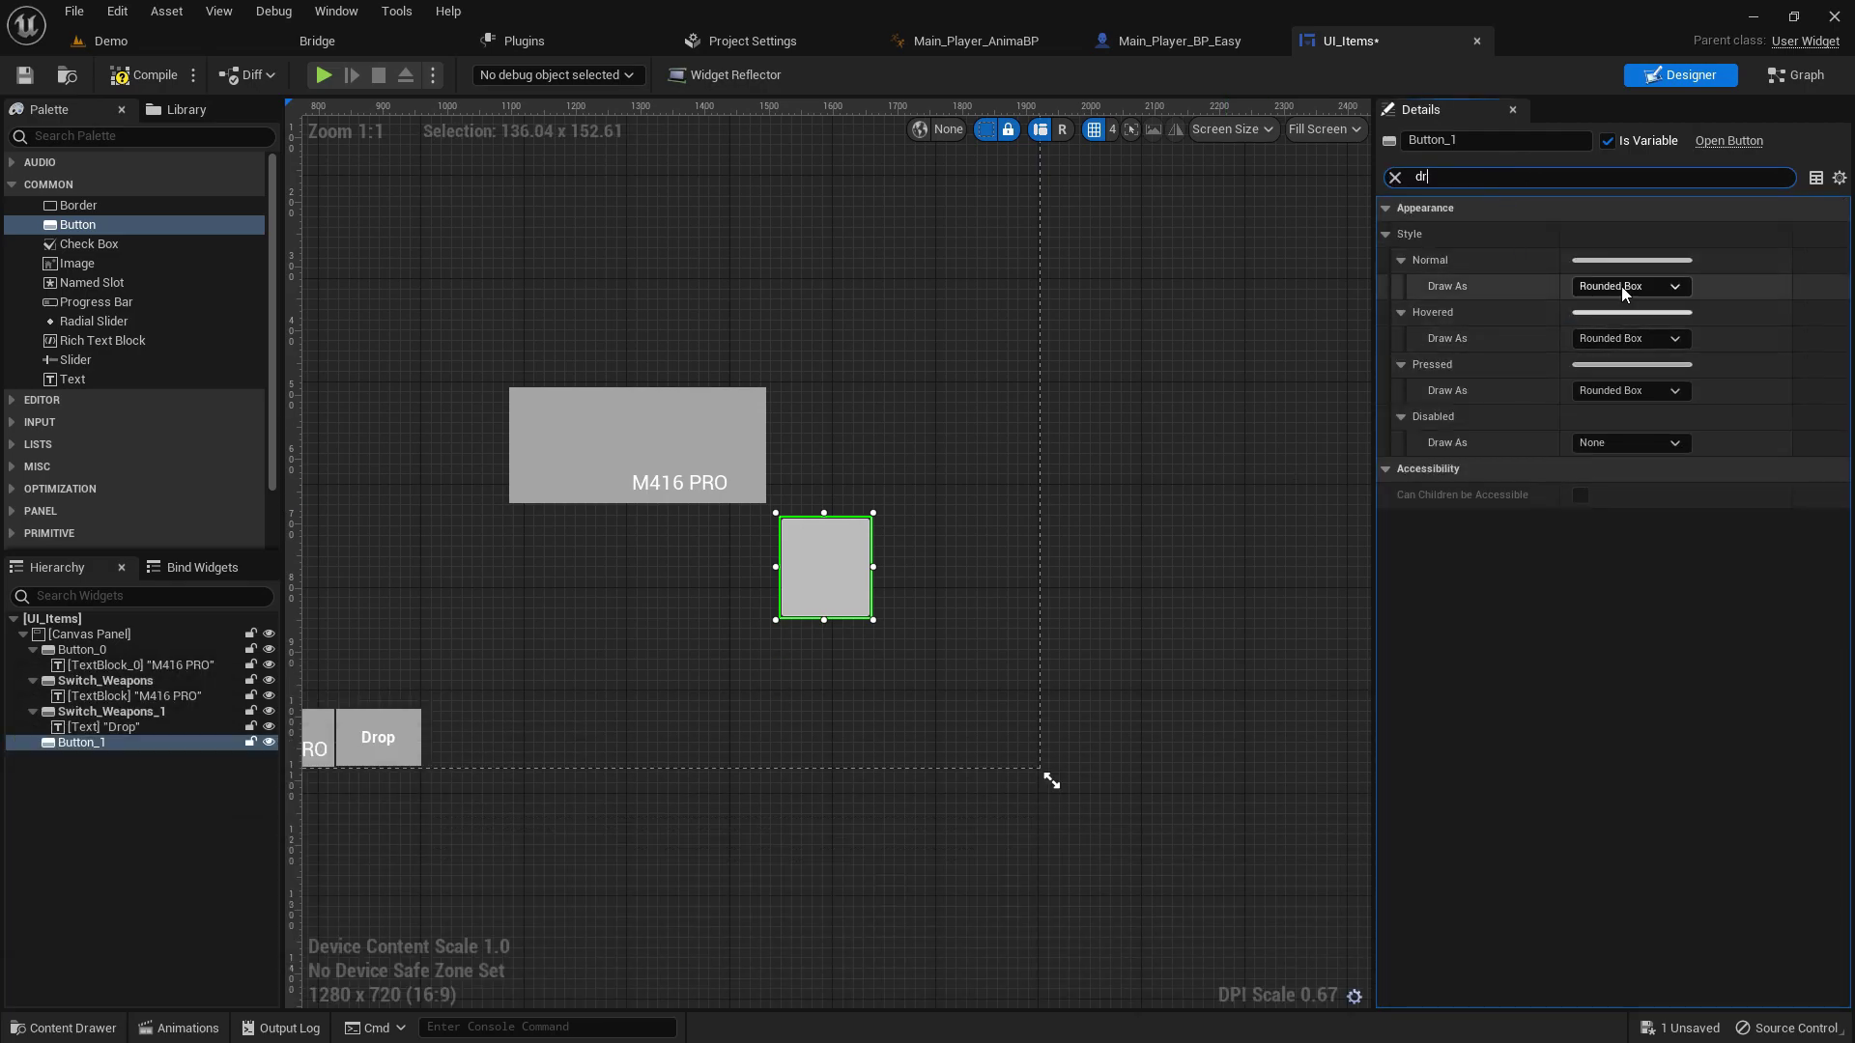
pyautogui.click(1621, 286)
pyautogui.click(1604, 361)
pyautogui.click(1628, 338)
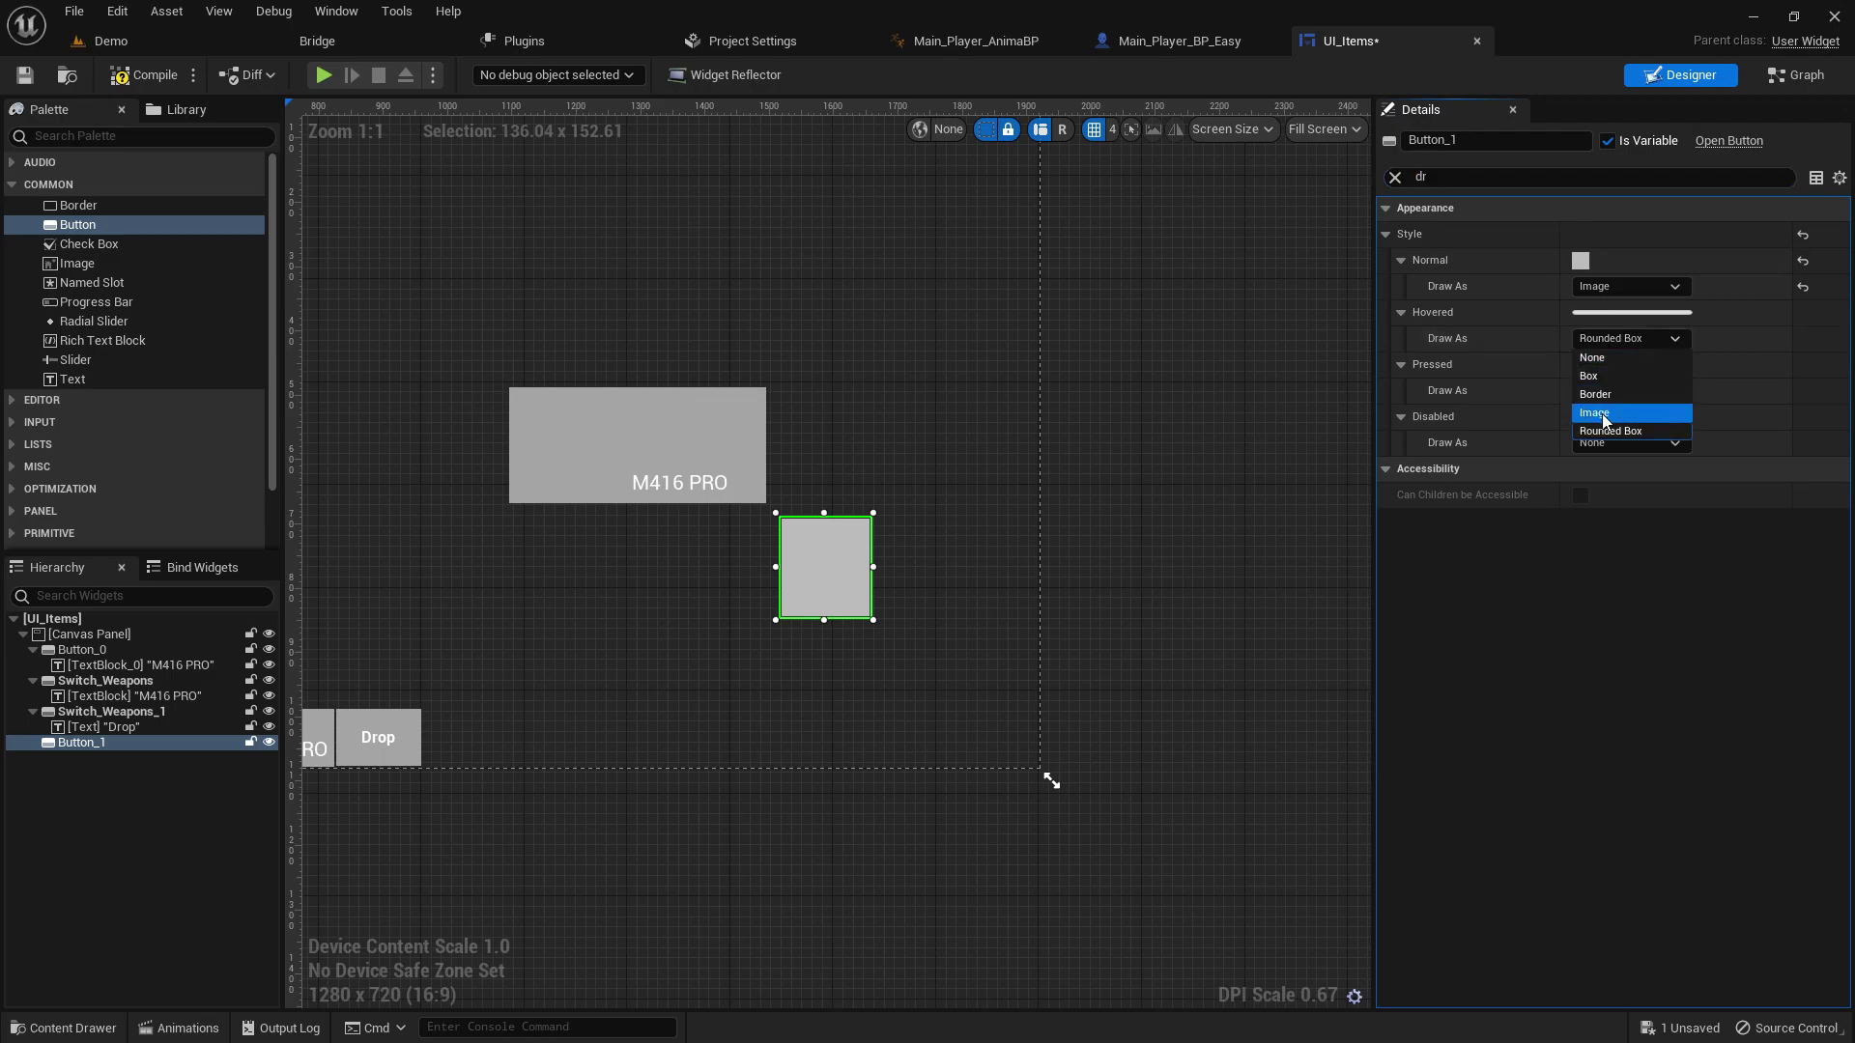
pyautogui.click(1611, 410)
pyautogui.click(1612, 391)
pyautogui.click(1599, 464)
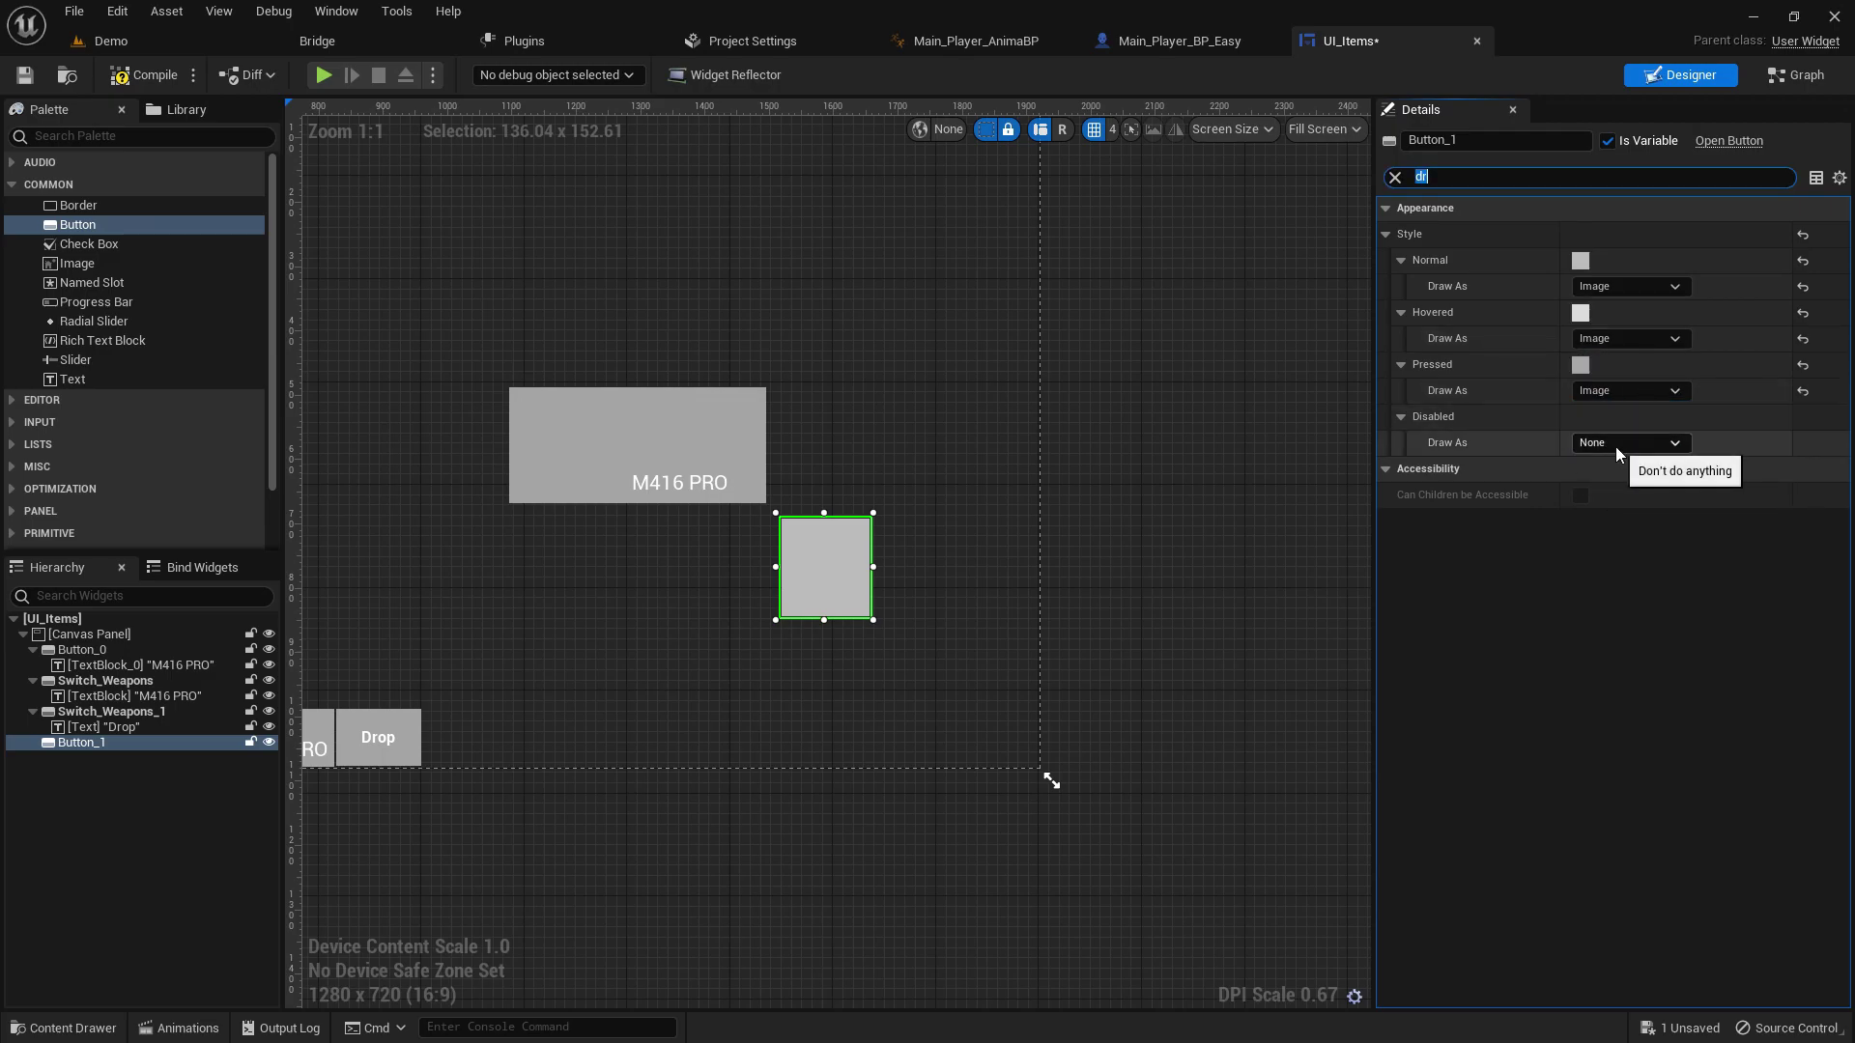
pyautogui.click(1604, 442)
pyautogui.click(1594, 517)
# - Set the new button's Size X and Size Y to 162
pyautogui.click(1394, 177)
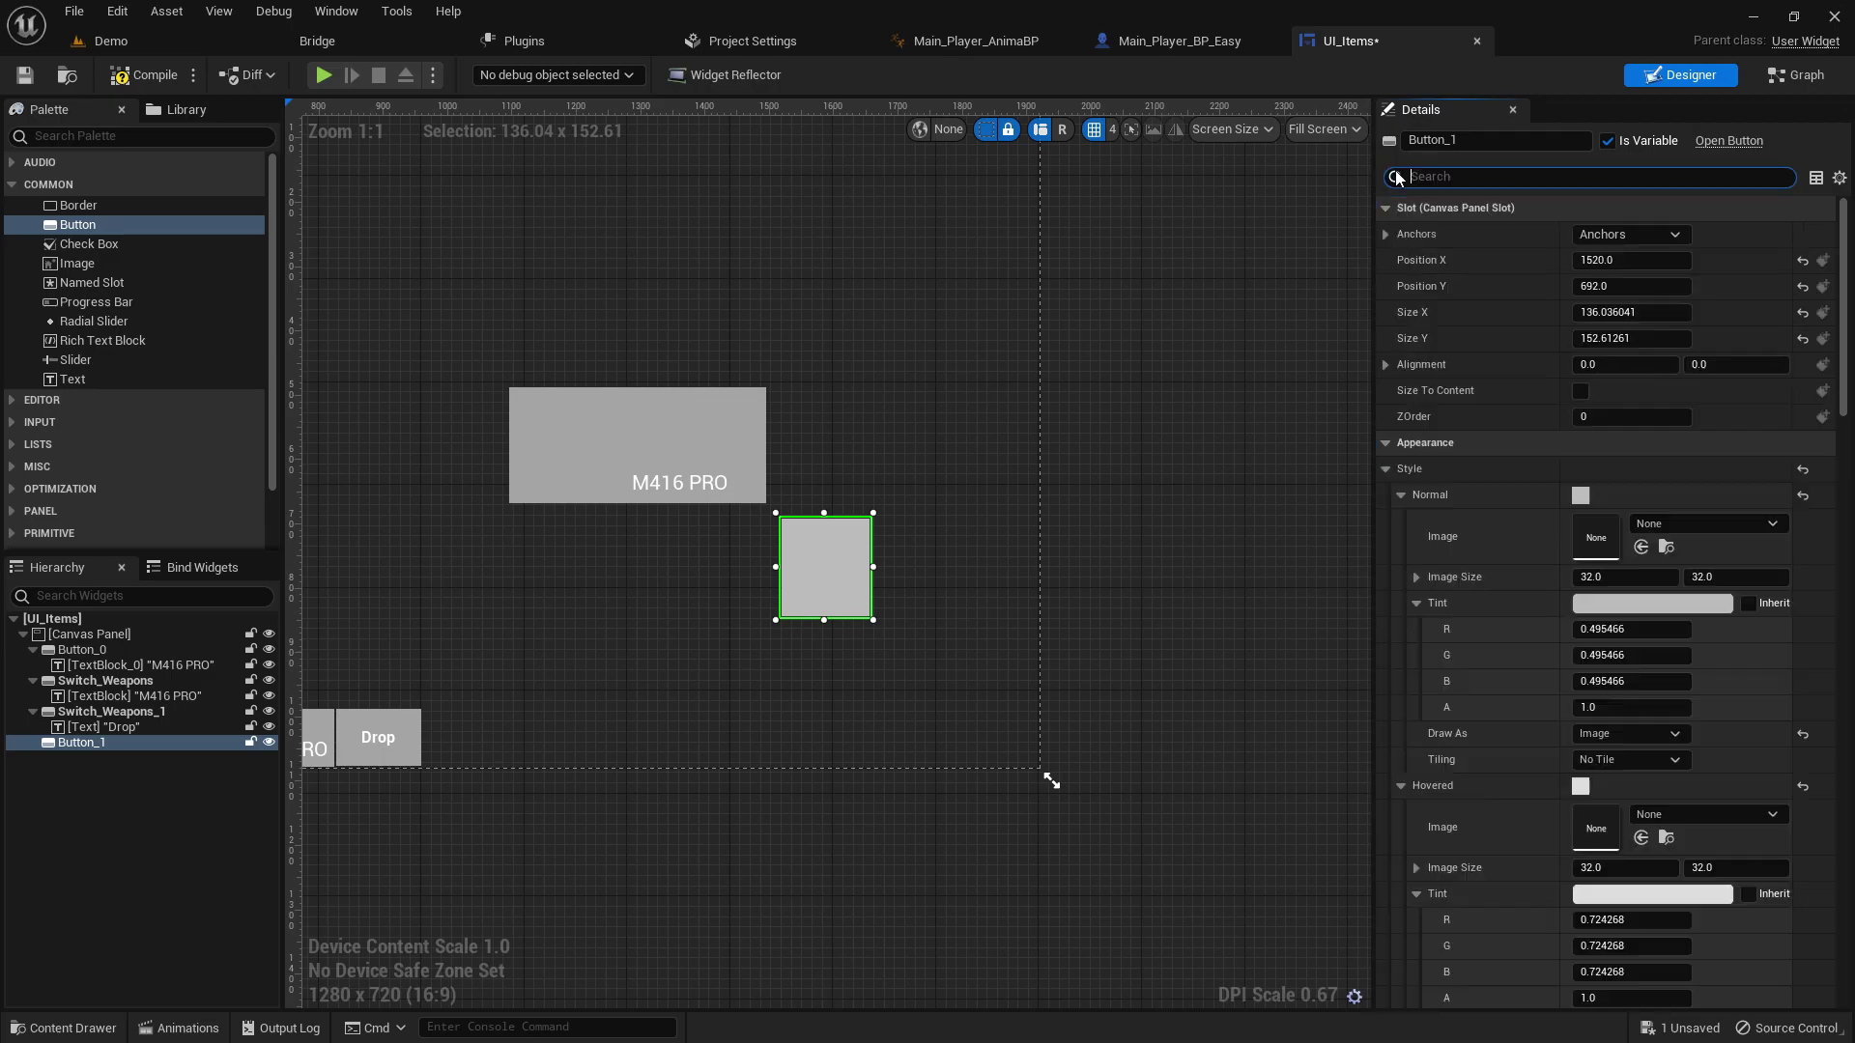
pyautogui.click(1624, 340)
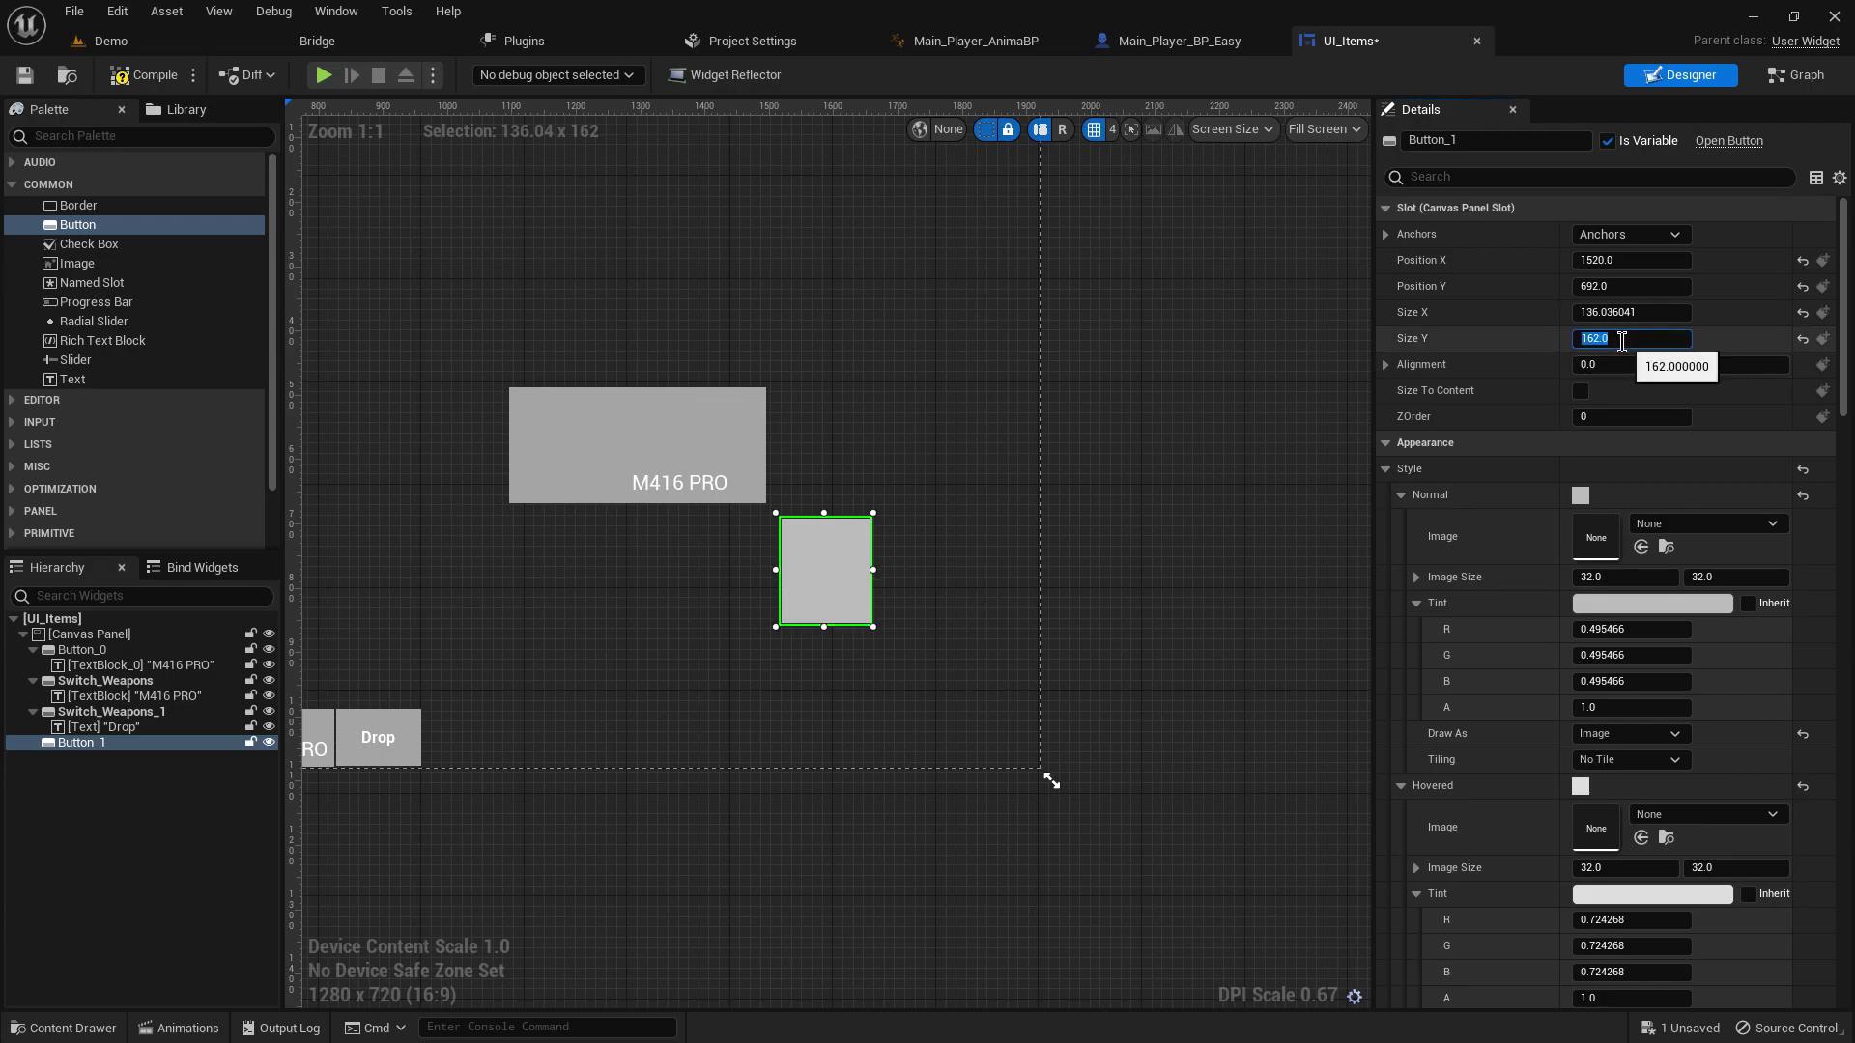
pyautogui.click(1628, 312)
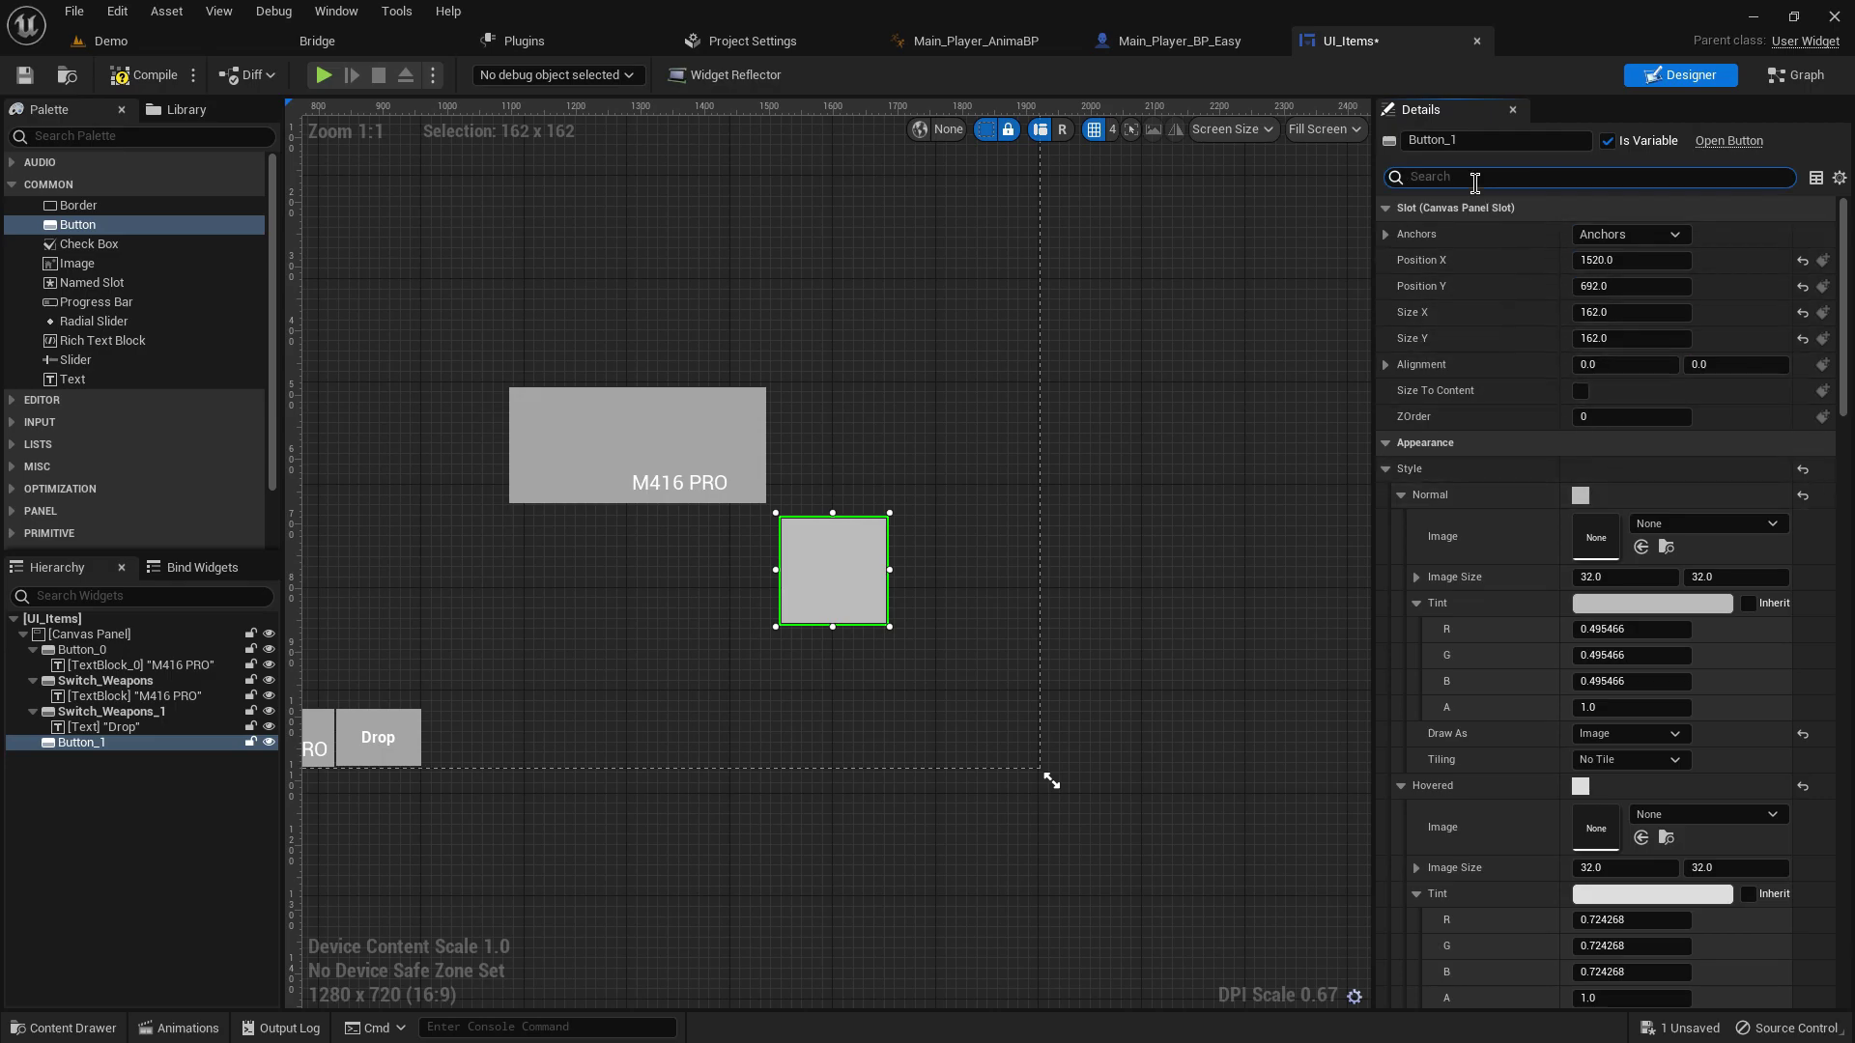
# - Assign the BULLET_ICONS_2 texture from Texture/Input to the new button's Normal and Hovered images
pyautogui.write('img')
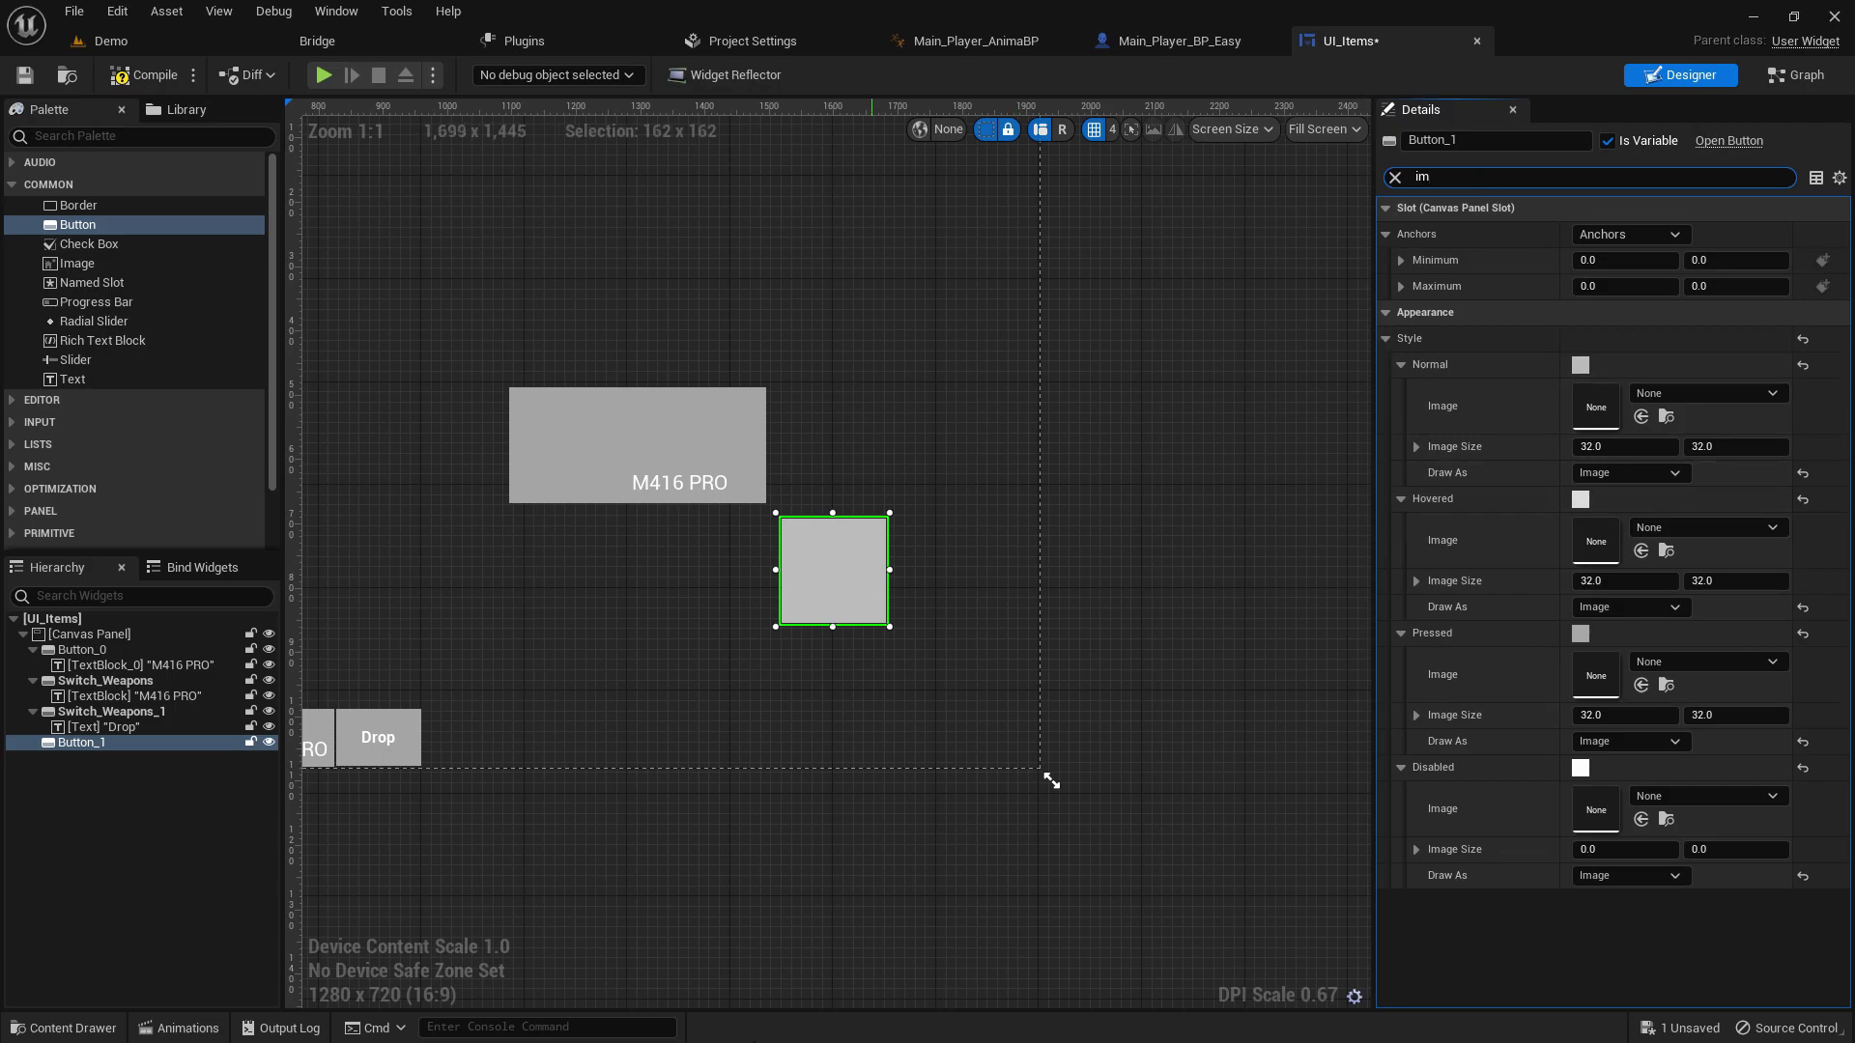
pyautogui.click(58, 1027)
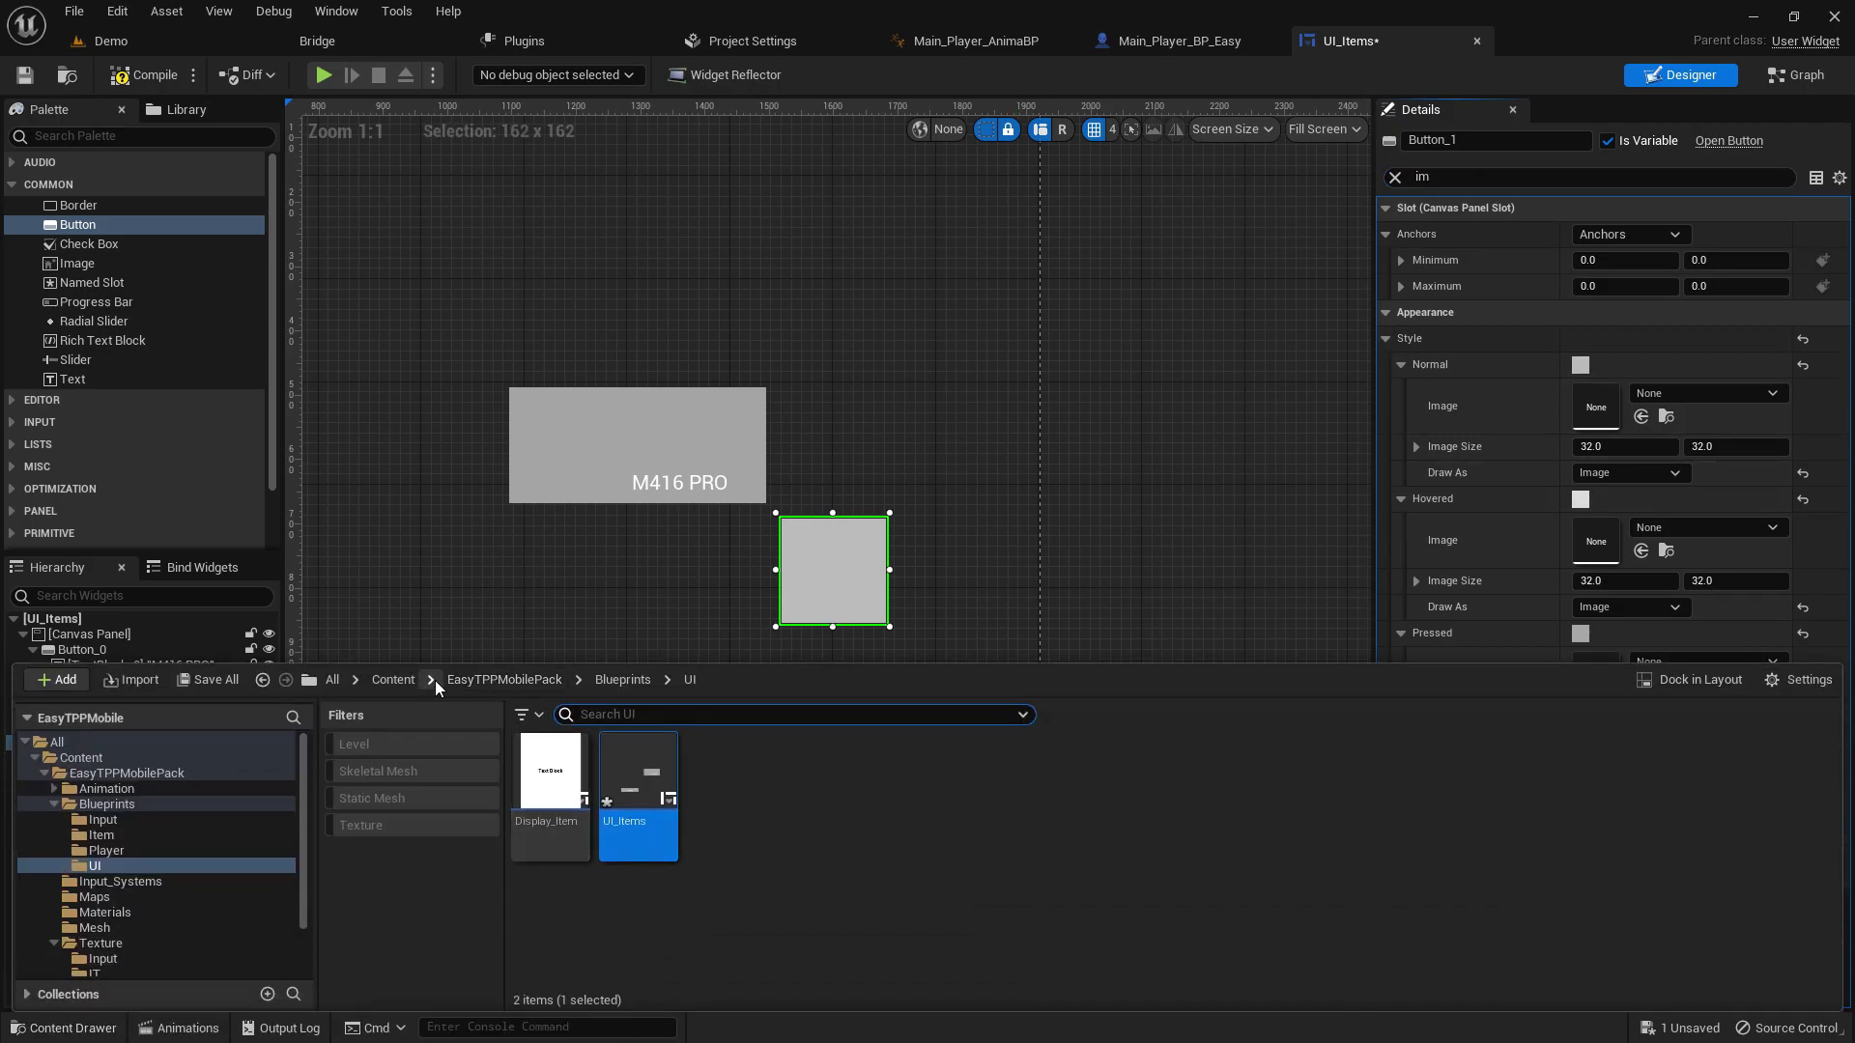
pyautogui.click(504, 680)
pyautogui.doubleClick(1085, 768)
pyautogui.click(570, 780)
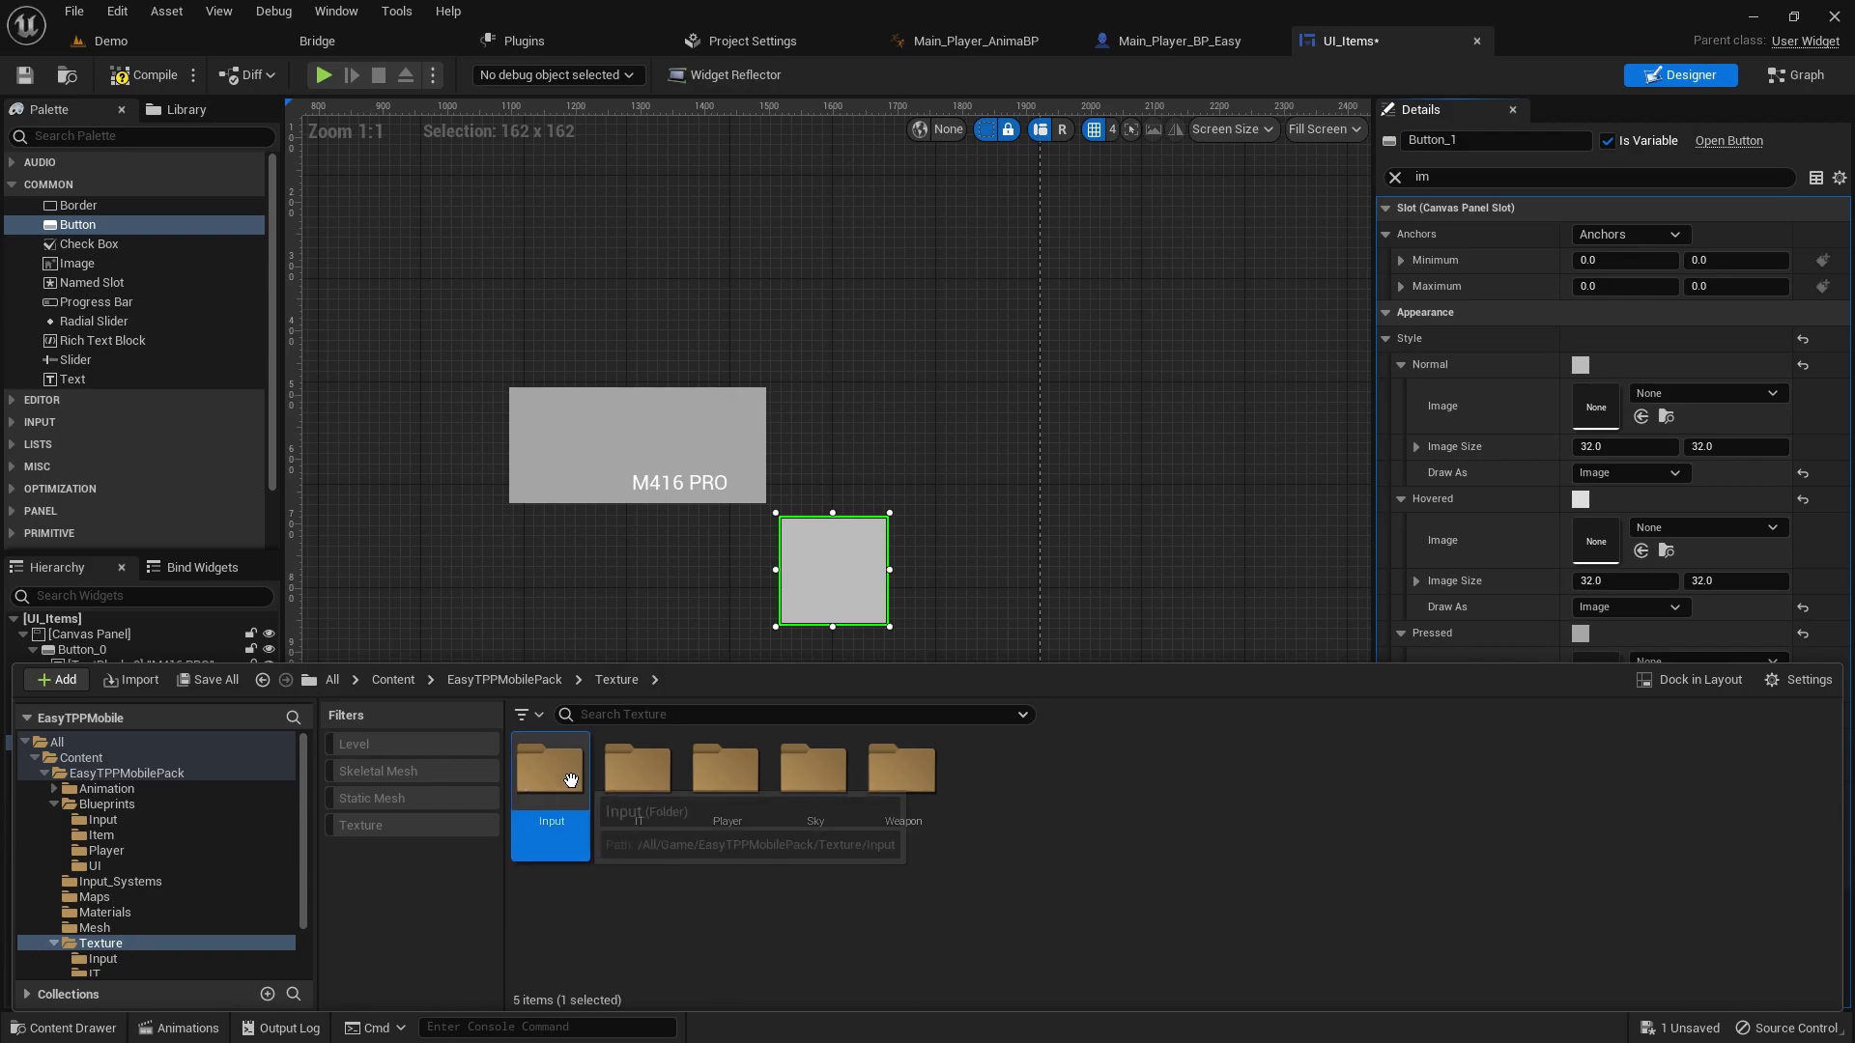
pyautogui.doubleClick(570, 781)
pyautogui.moveTo(549, 773); pyautogui.dragTo(1683, 541)
pyautogui.moveTo(550, 778); pyautogui.dragTo(1616, 650)
pyautogui.click(1488, 533)
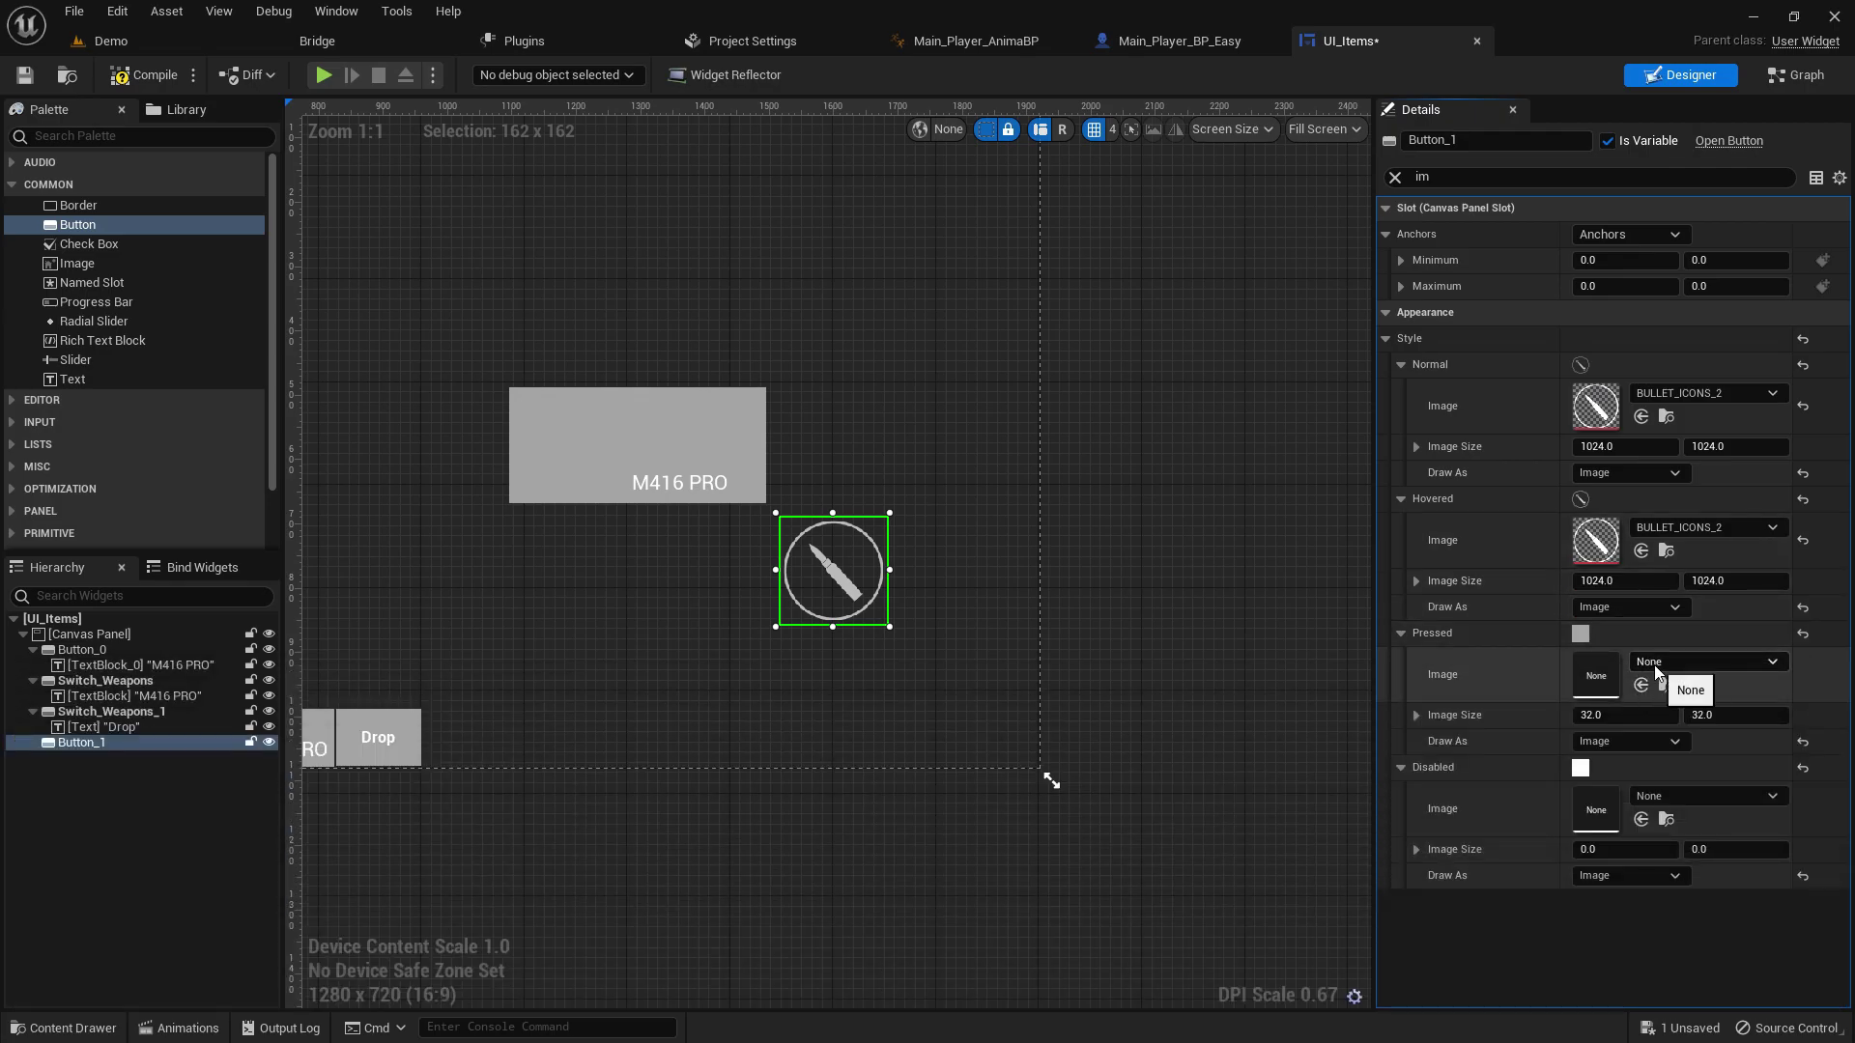
# - Assign the BULLET_ICONS_2 texture to the new button's Pressed and Disabled images
pyautogui.hotkey('ctrl', 'space')
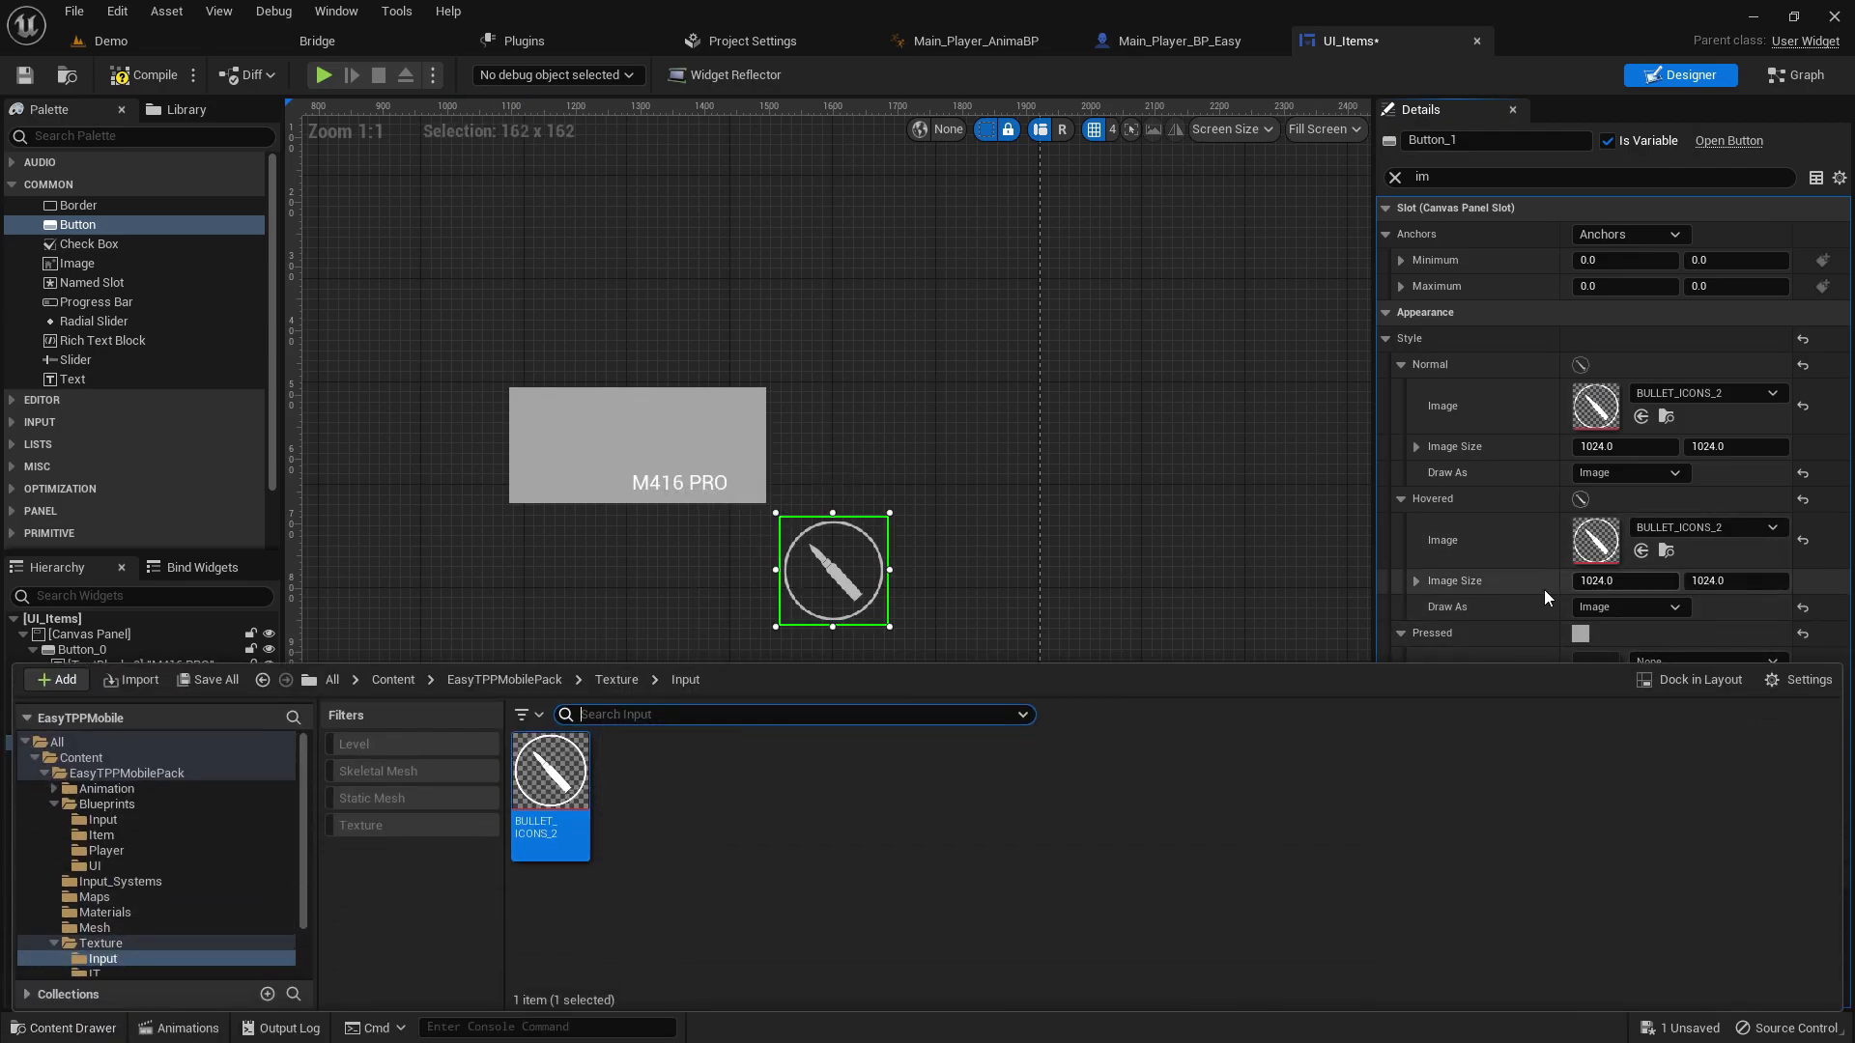
pyautogui.click(1593, 543)
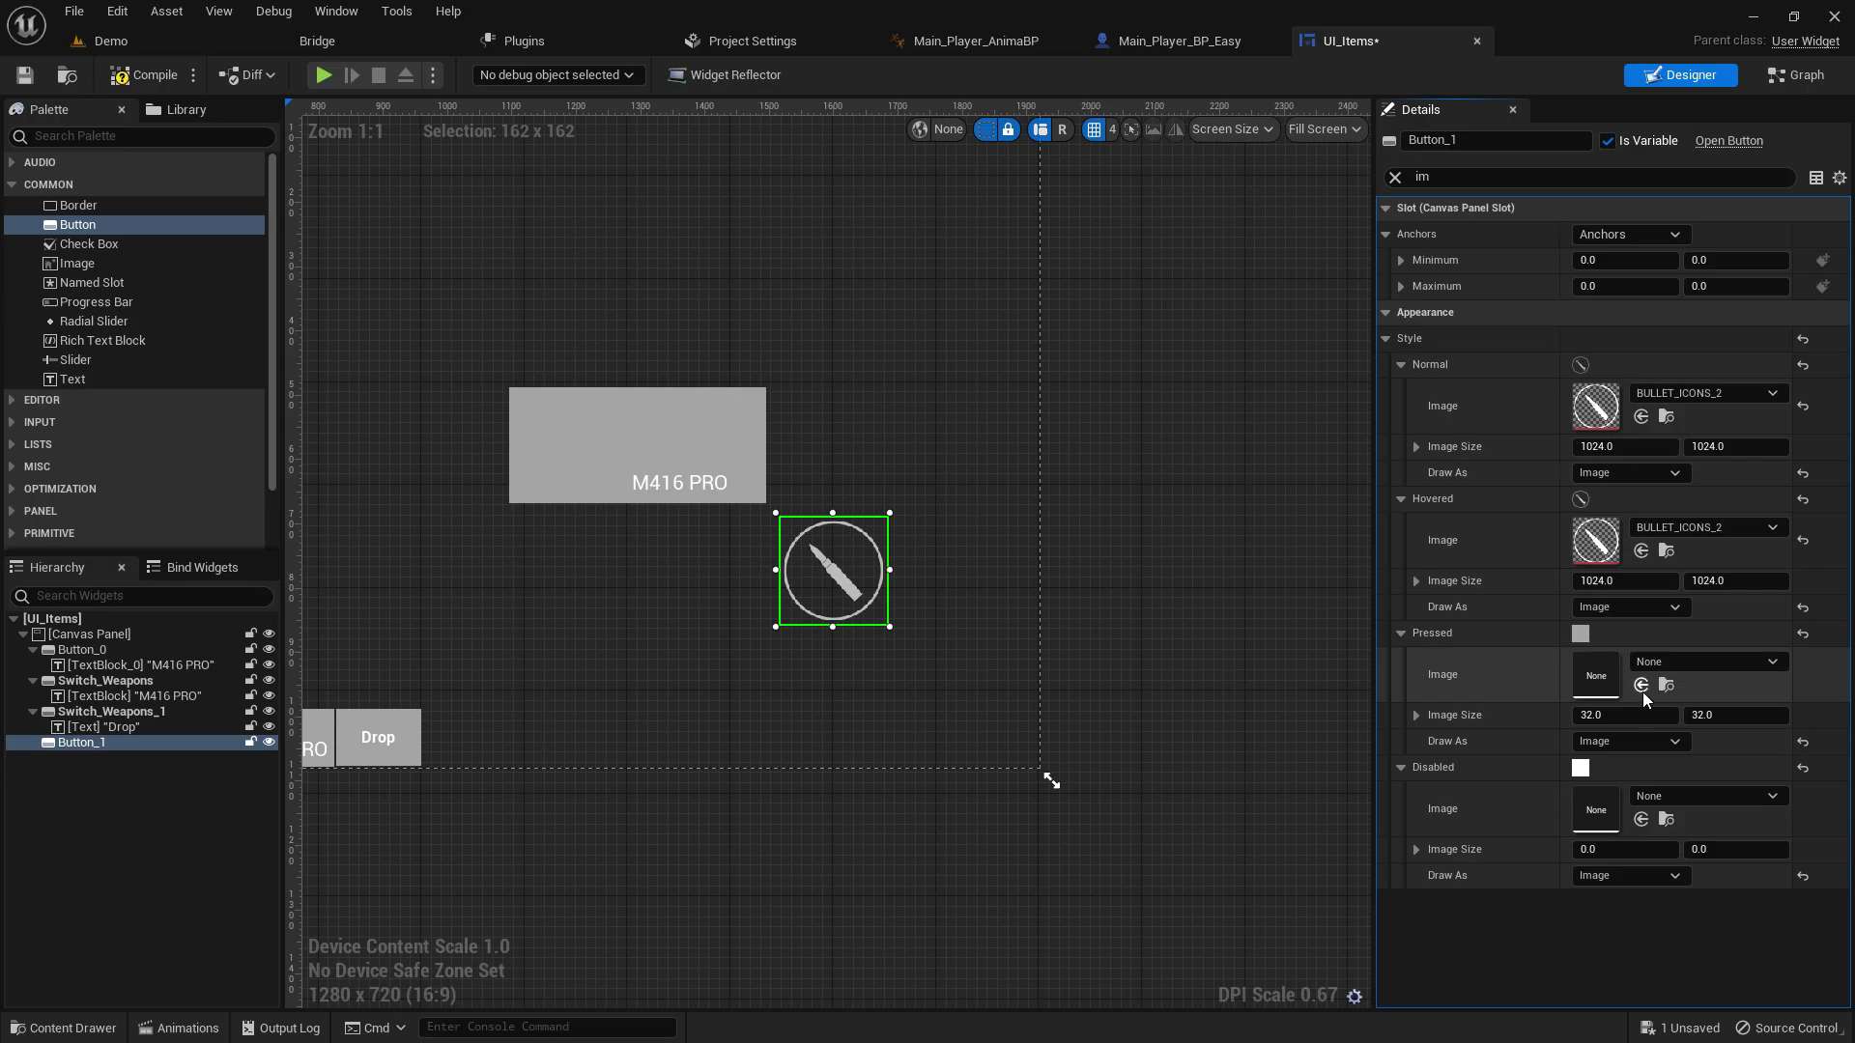
pyautogui.click(1642, 686)
pyautogui.click(1642, 819)
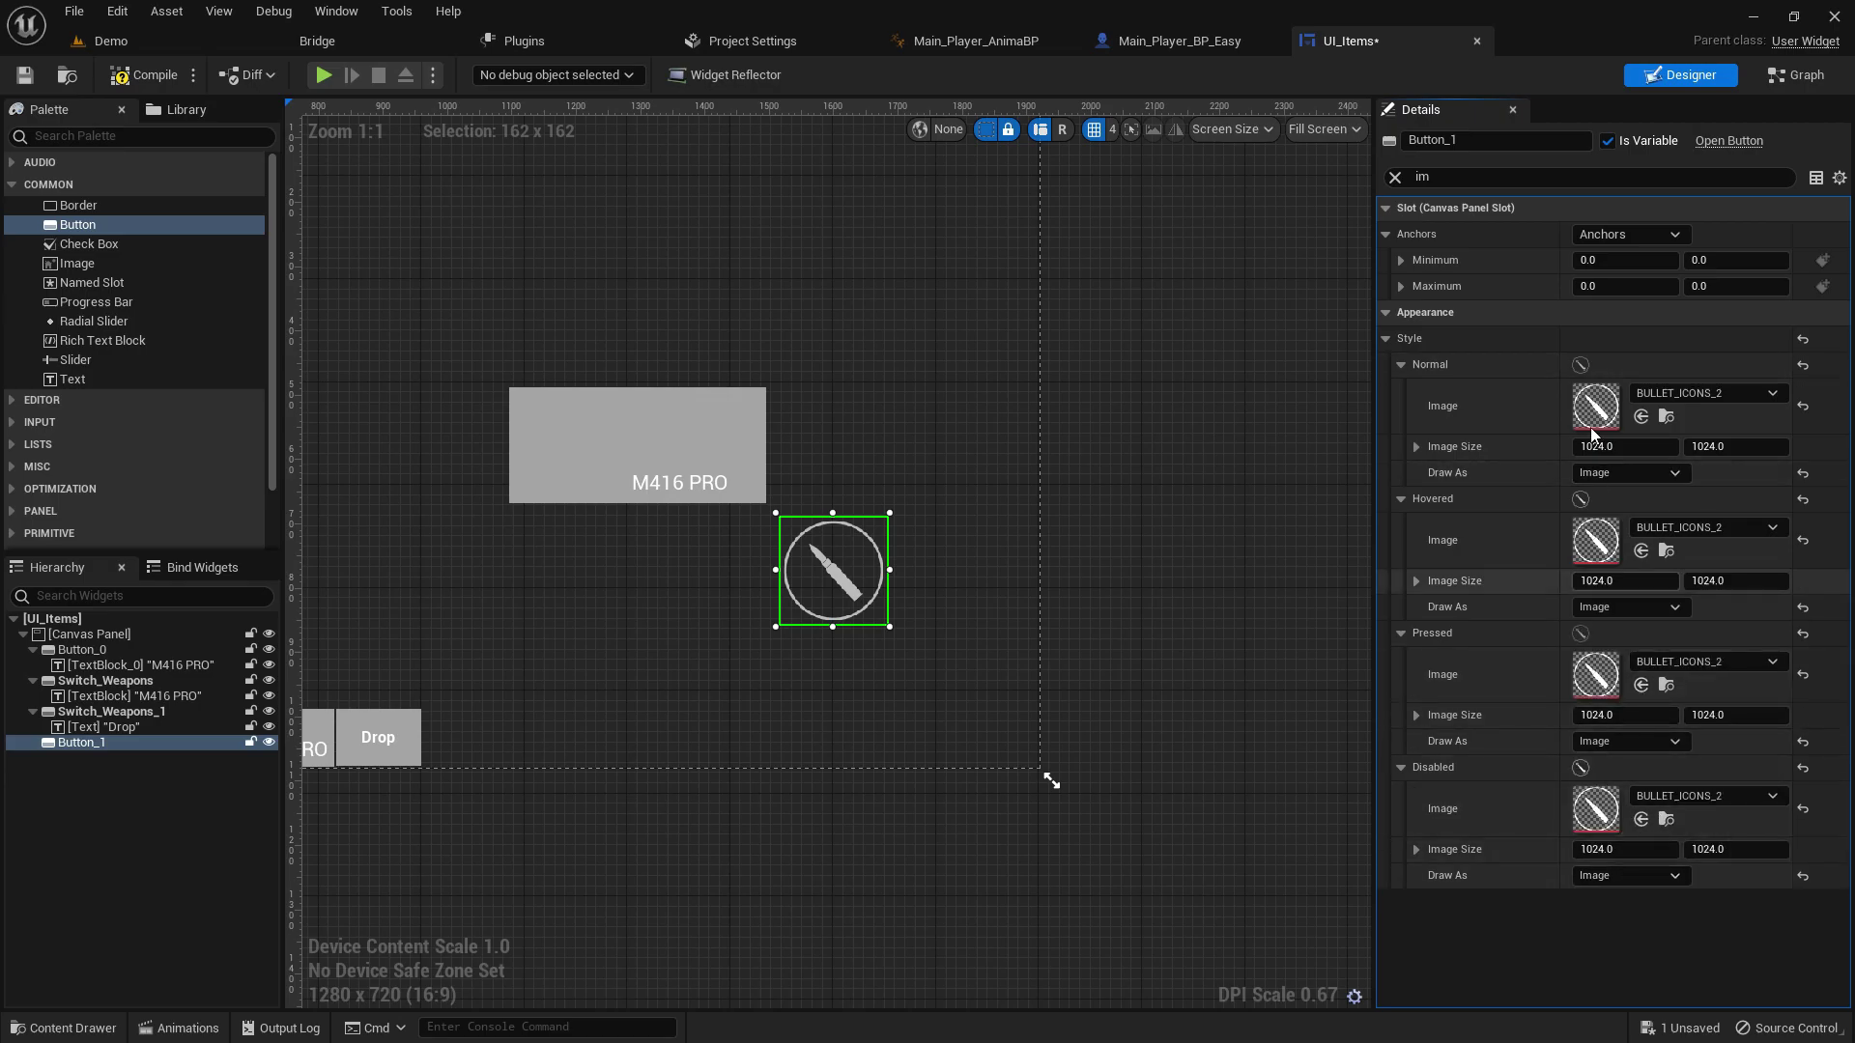
# - Anchor the bullet button to the canvas's centre right and move it to about X -274, Y 39
pyautogui.click(1396, 178)
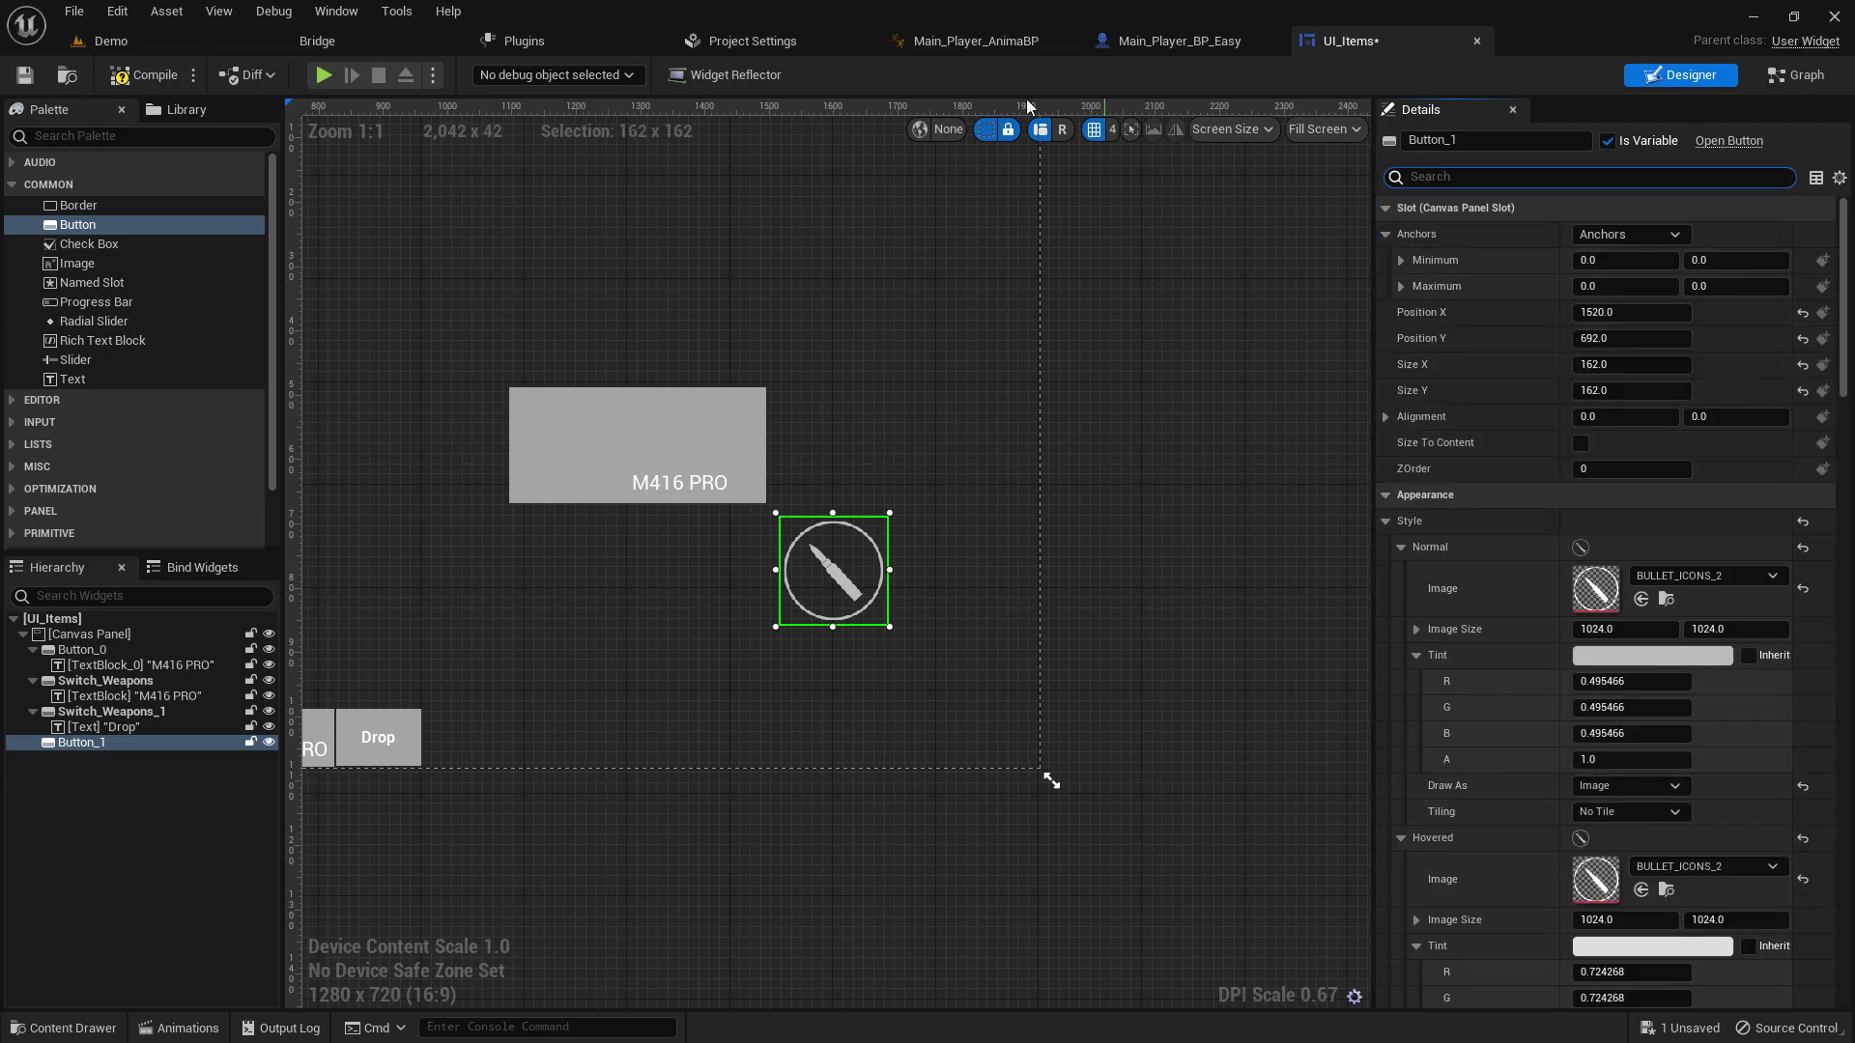
pyautogui.click(1599, 235)
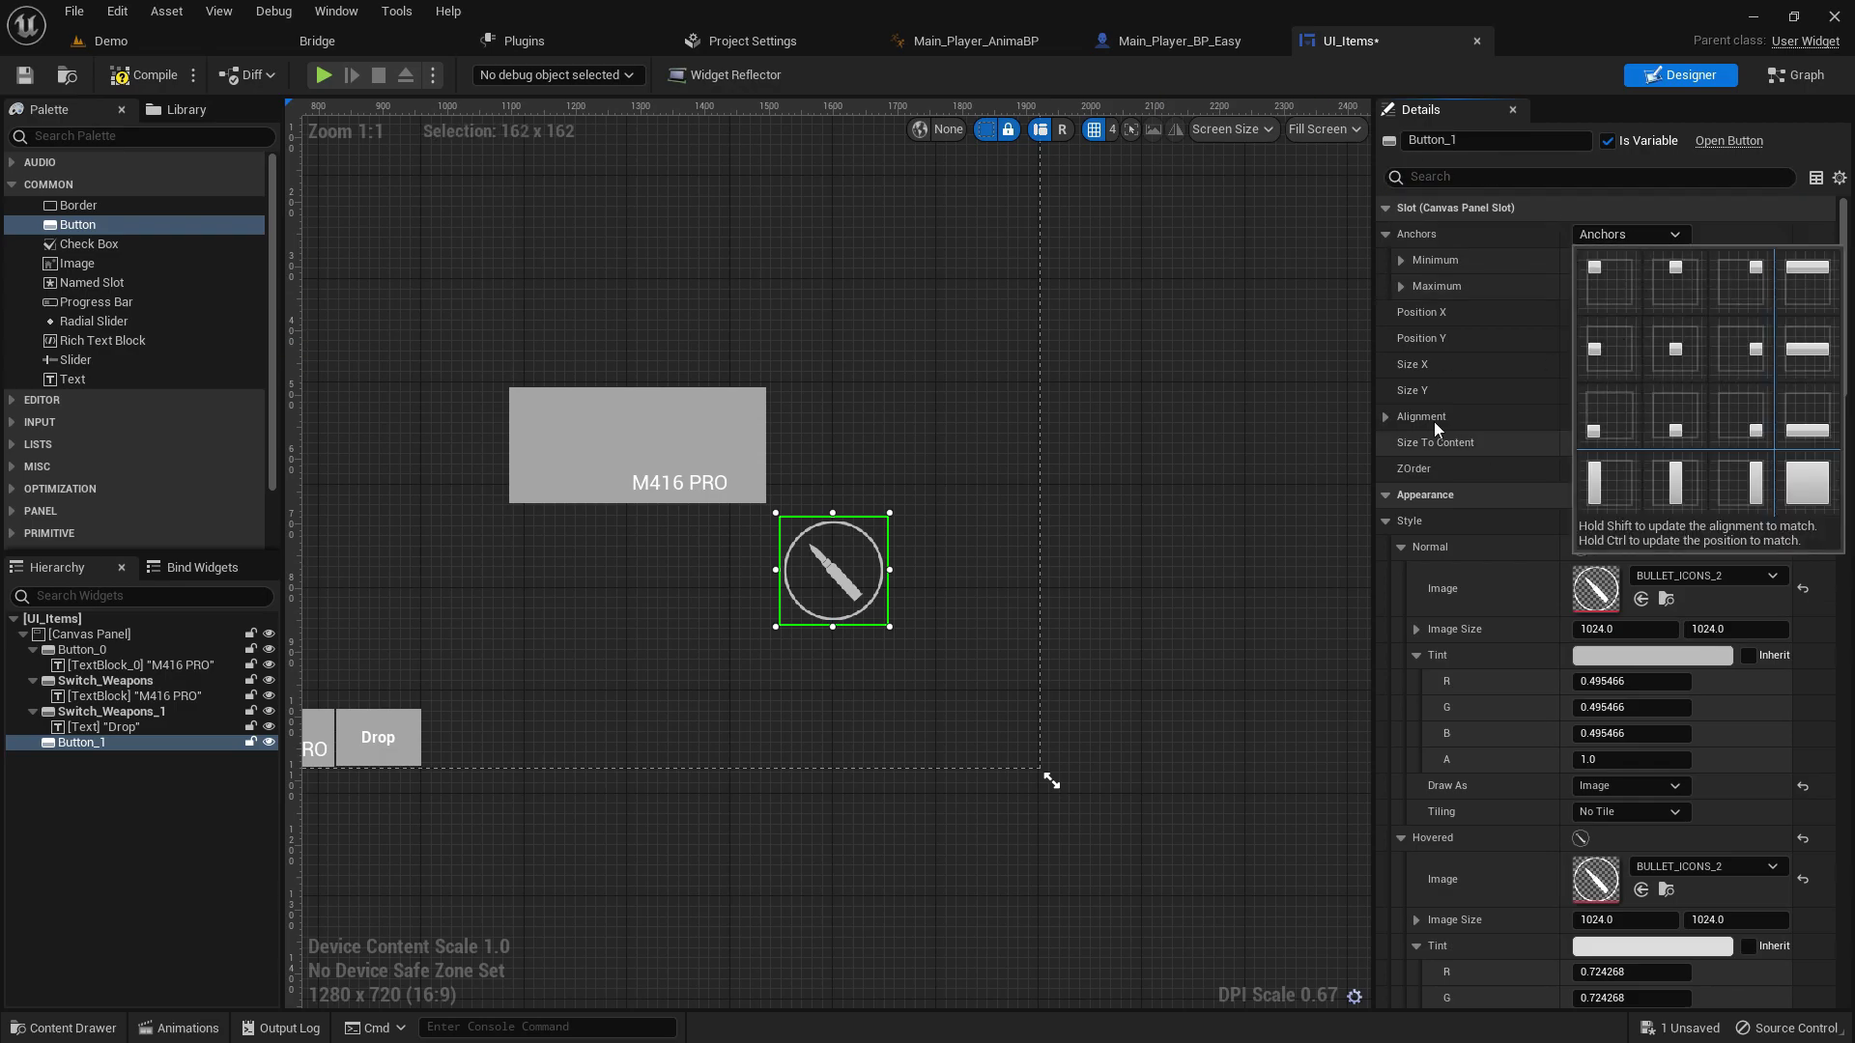
pyautogui.click(1758, 336)
pyautogui.moveTo(830, 552); pyautogui.dragTo(912, 480)
# - Compile and save the UI_Items widget, and play-test the Demo level to check the bullet button's placement
pyautogui.click(138, 82)
pyautogui.click(25, 75)
pyautogui.click(111, 41)
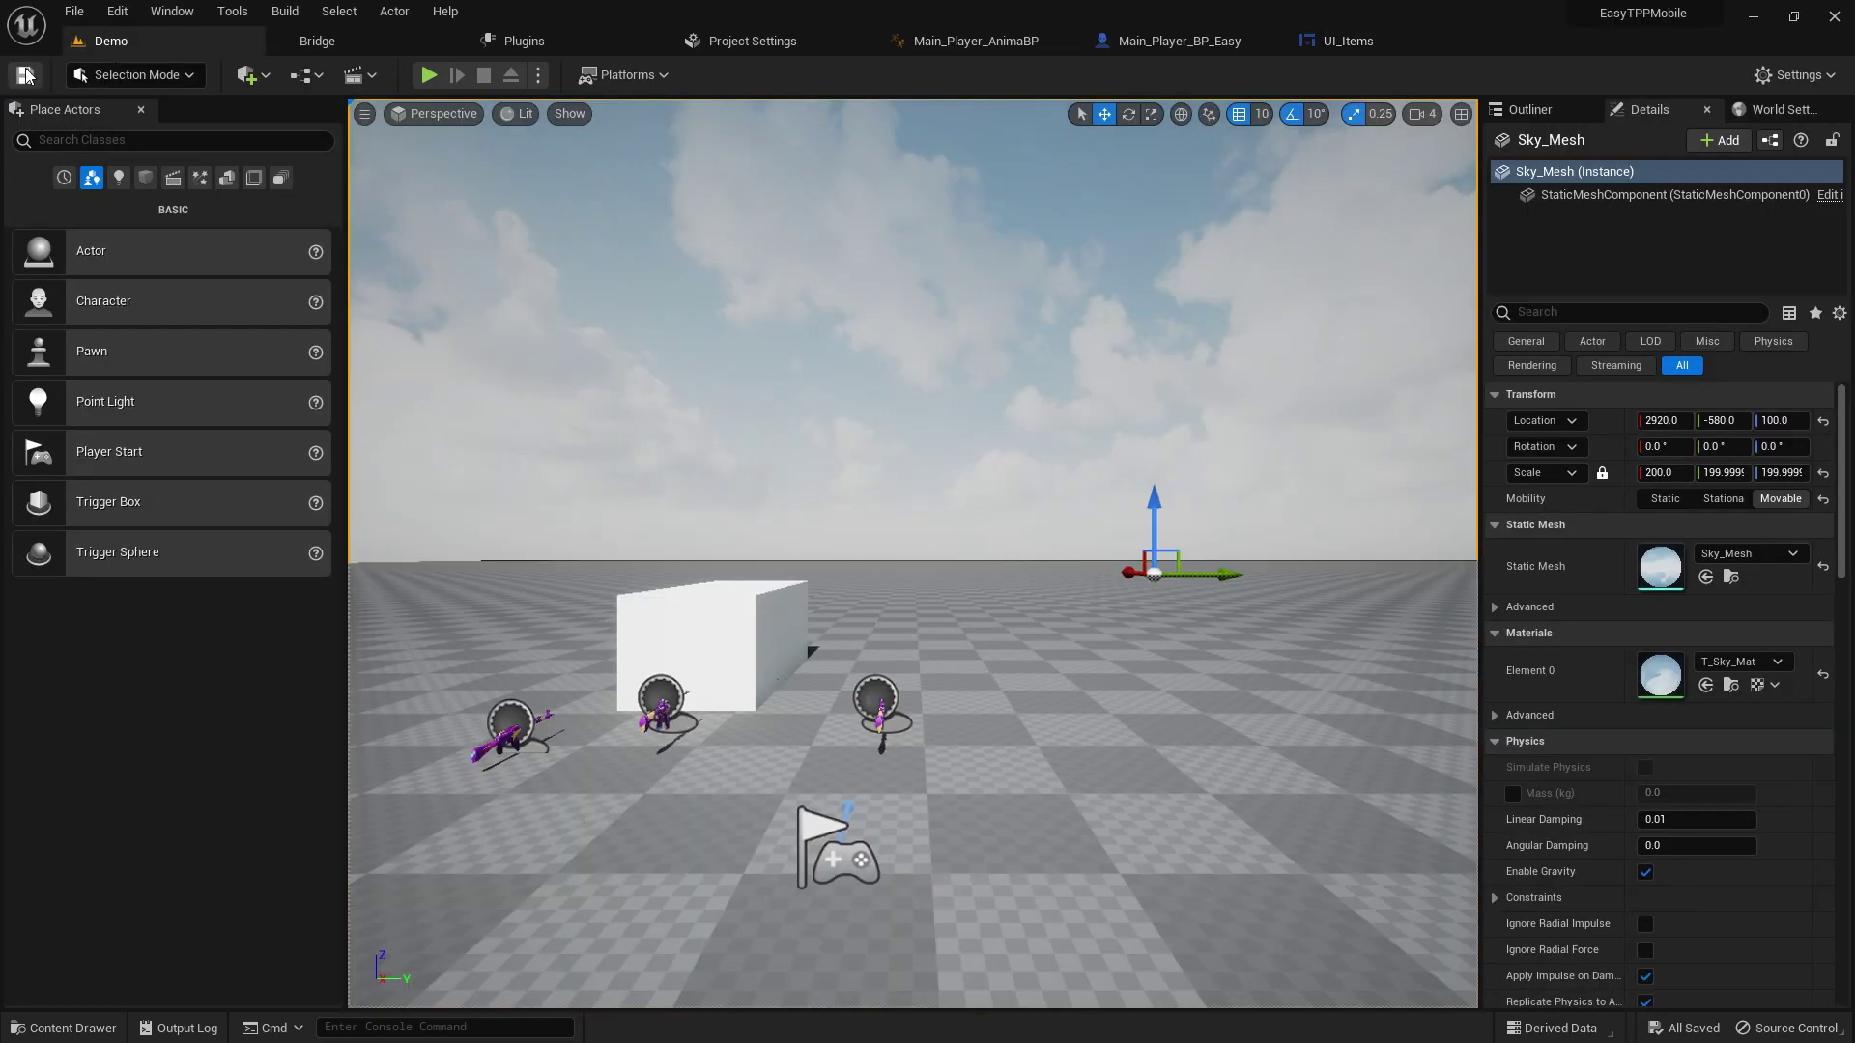
pyautogui.click(429, 75)
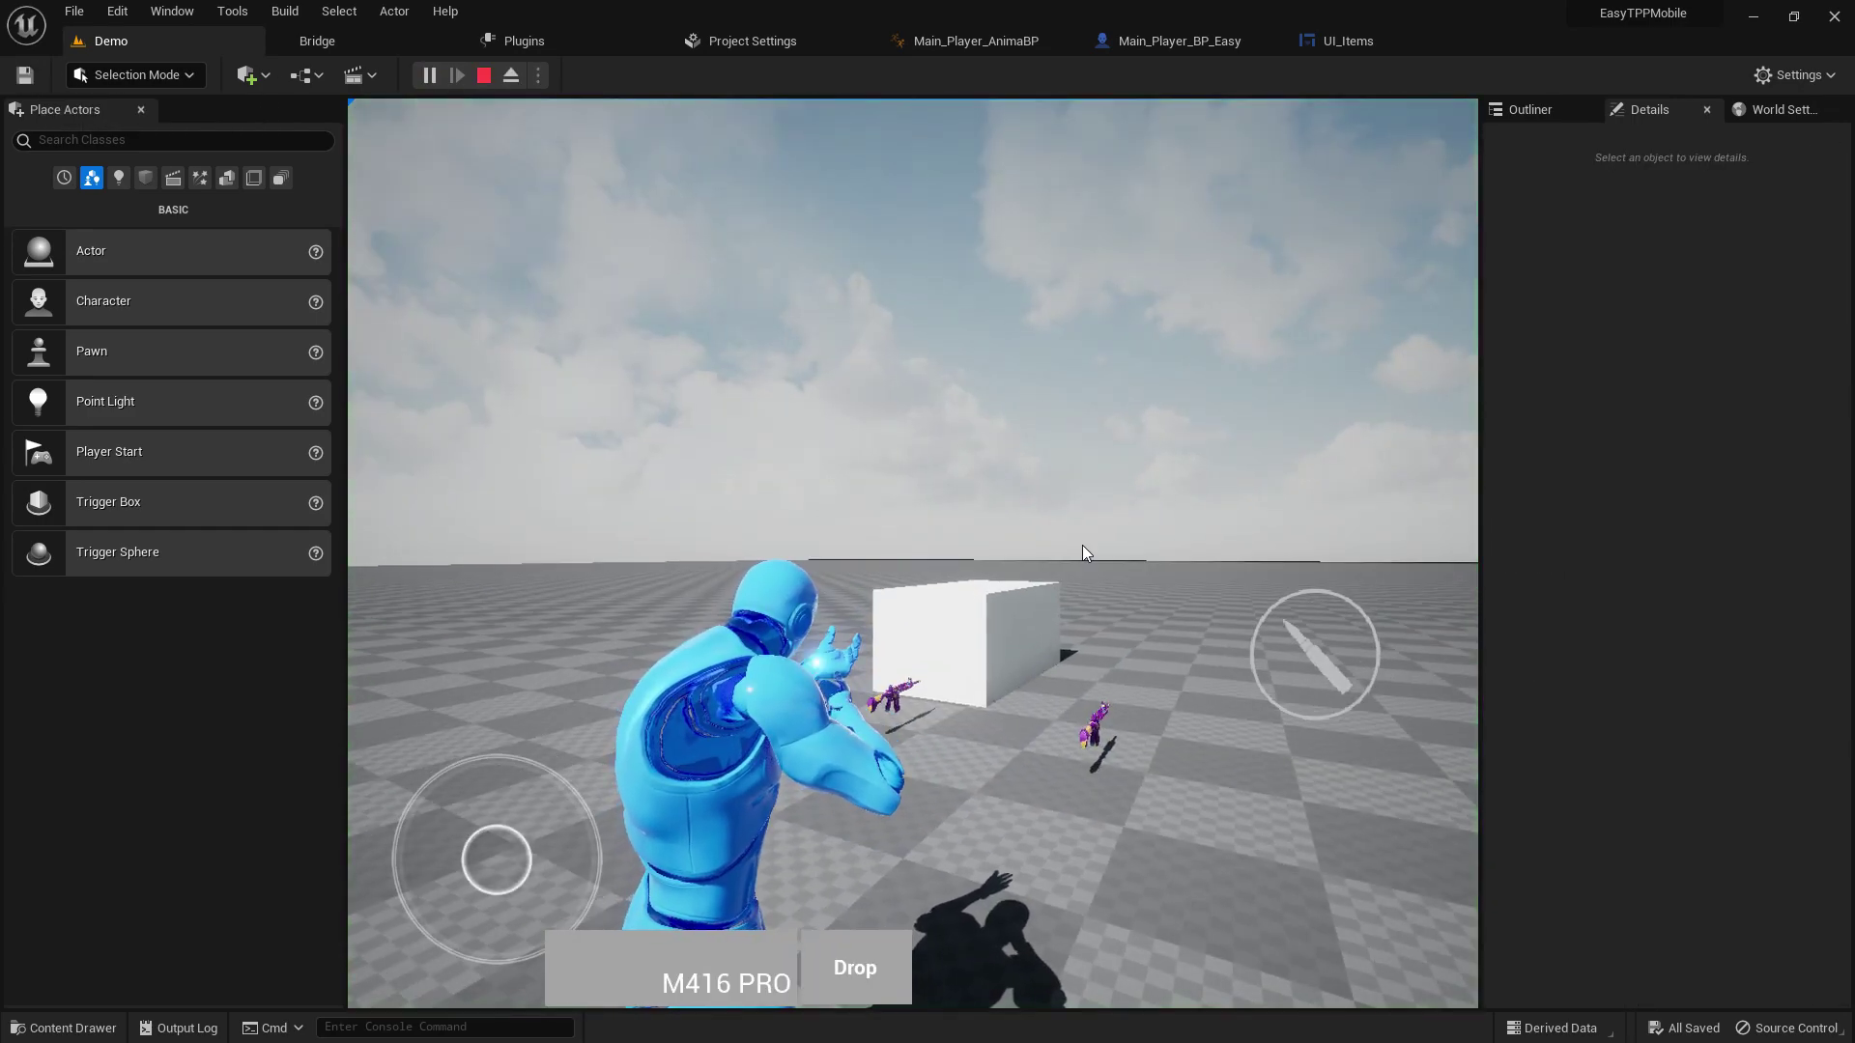
pyautogui.press('F11')
pyautogui.press('F11')
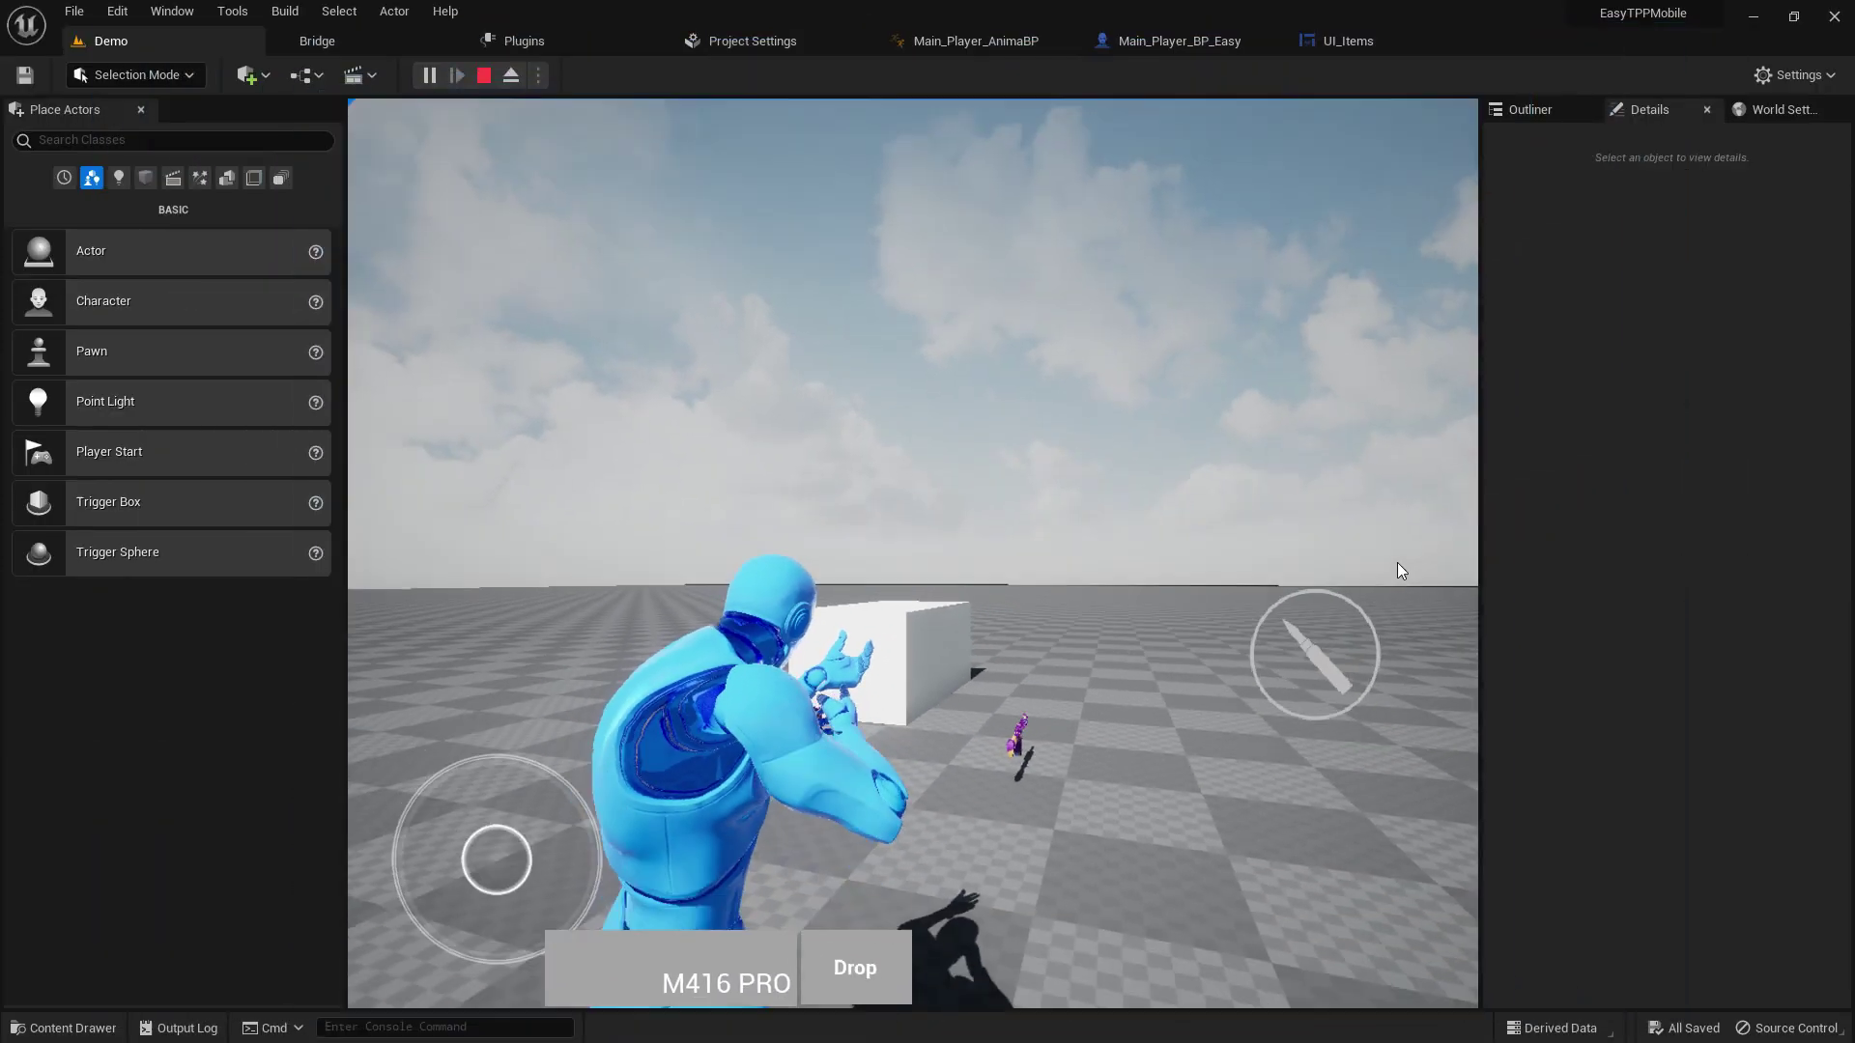
pyautogui.press('Escape')
pyautogui.click(1337, 522)
# - Set the bullet button's Normal tint to white (R, G and B 1.0) in UI_Items and compile the widget
pyautogui.click(1198, 41)
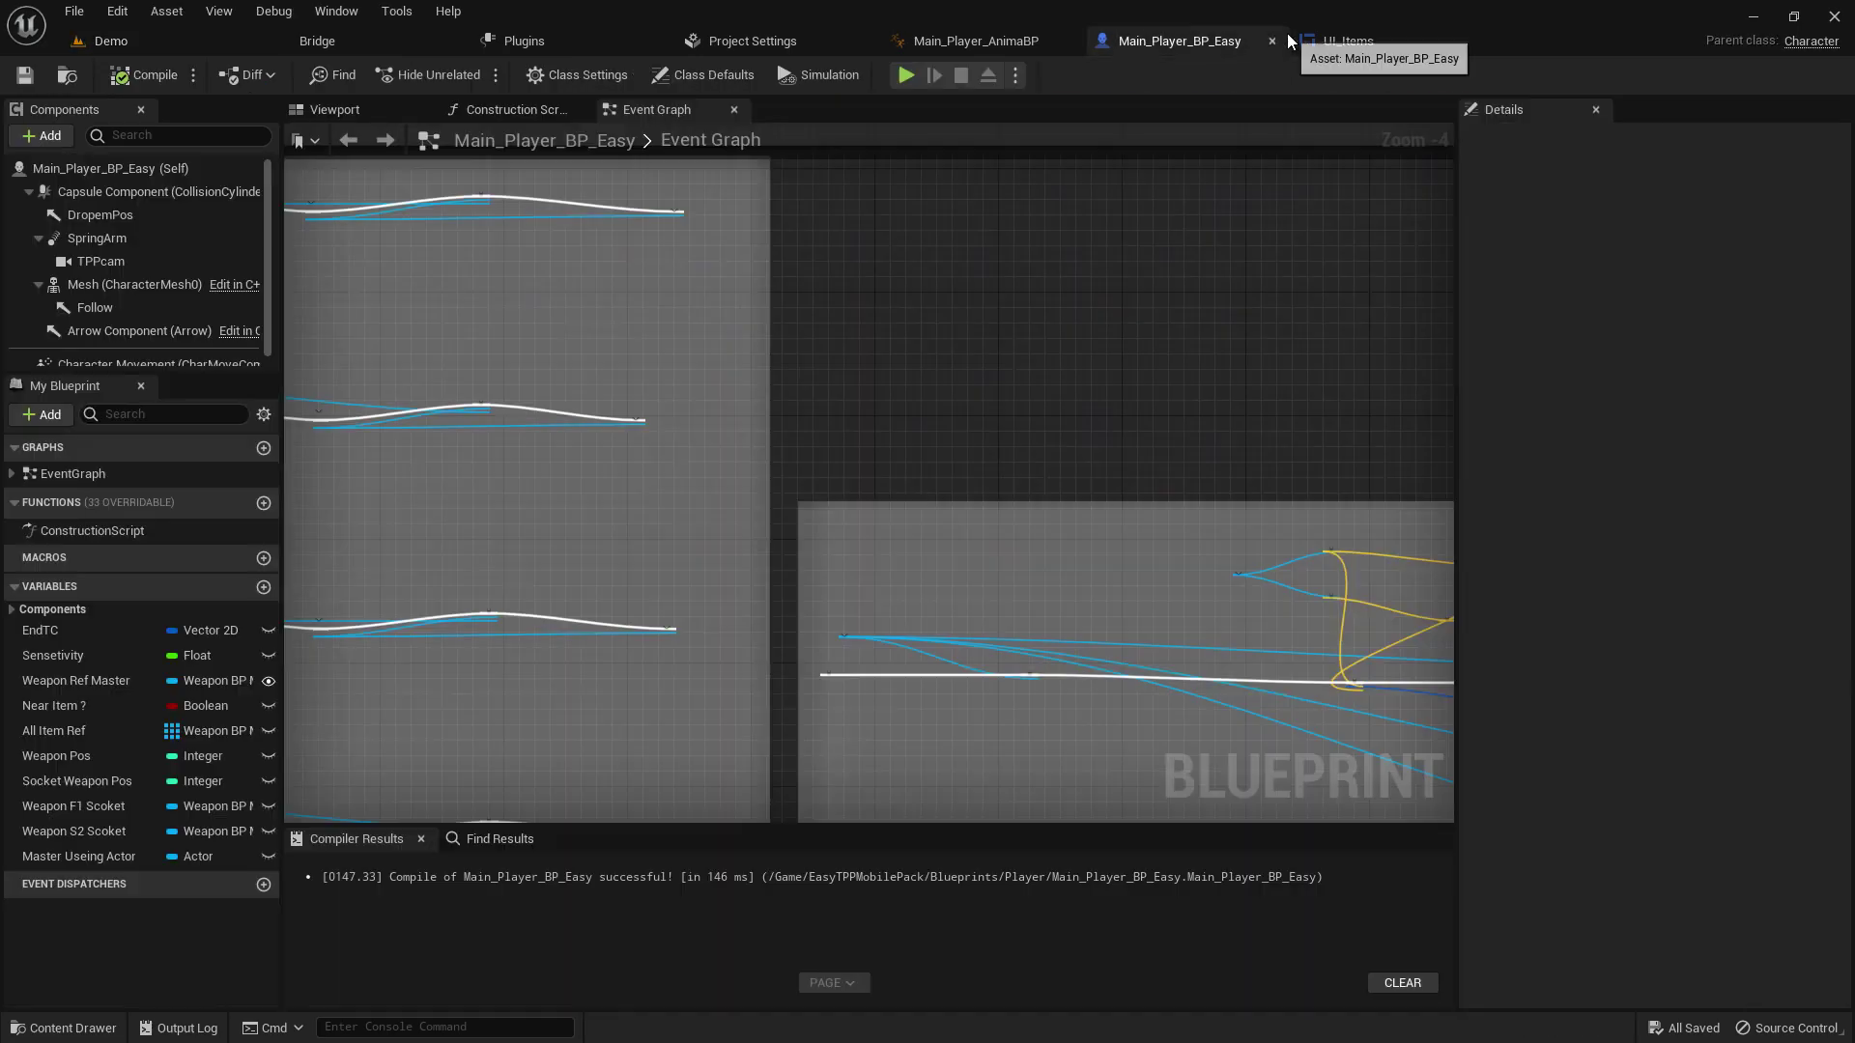
pyautogui.click(1295, 38)
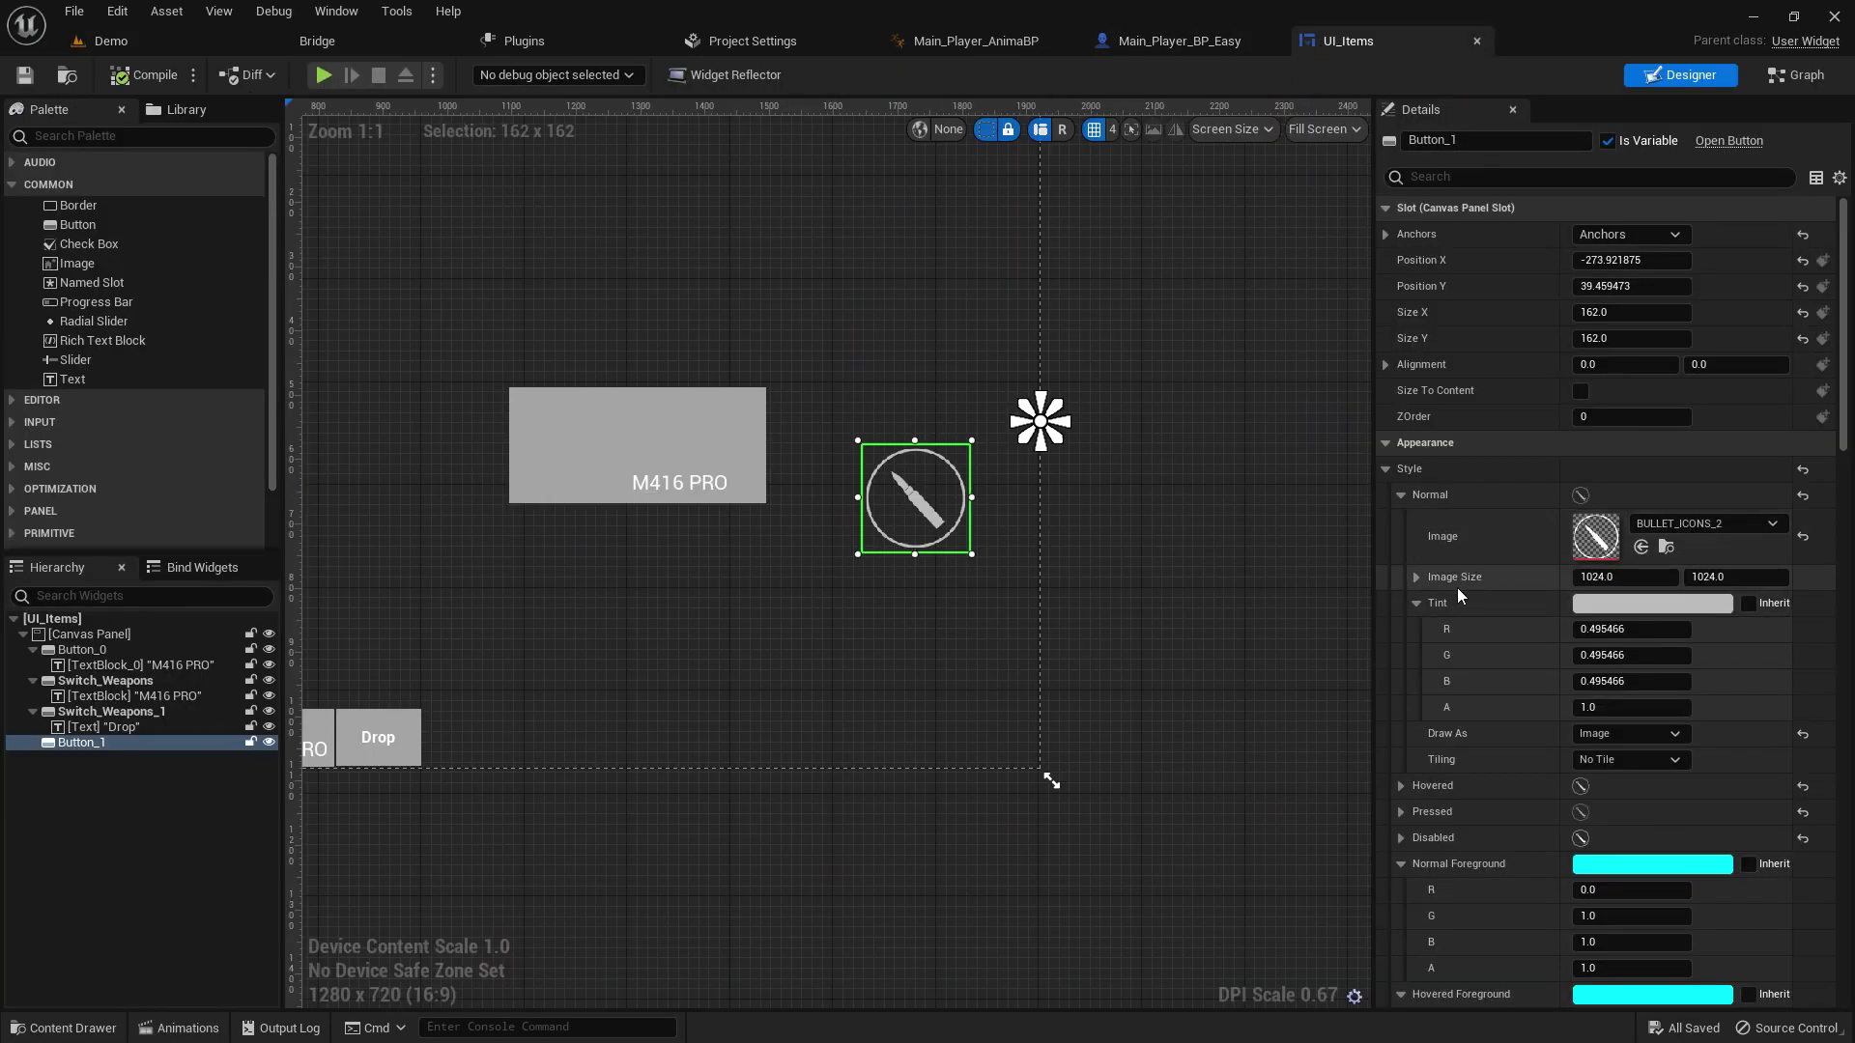
pyautogui.click(1649, 604)
pyautogui.moveTo(1513, 651); pyautogui.dragTo(1512, 601)
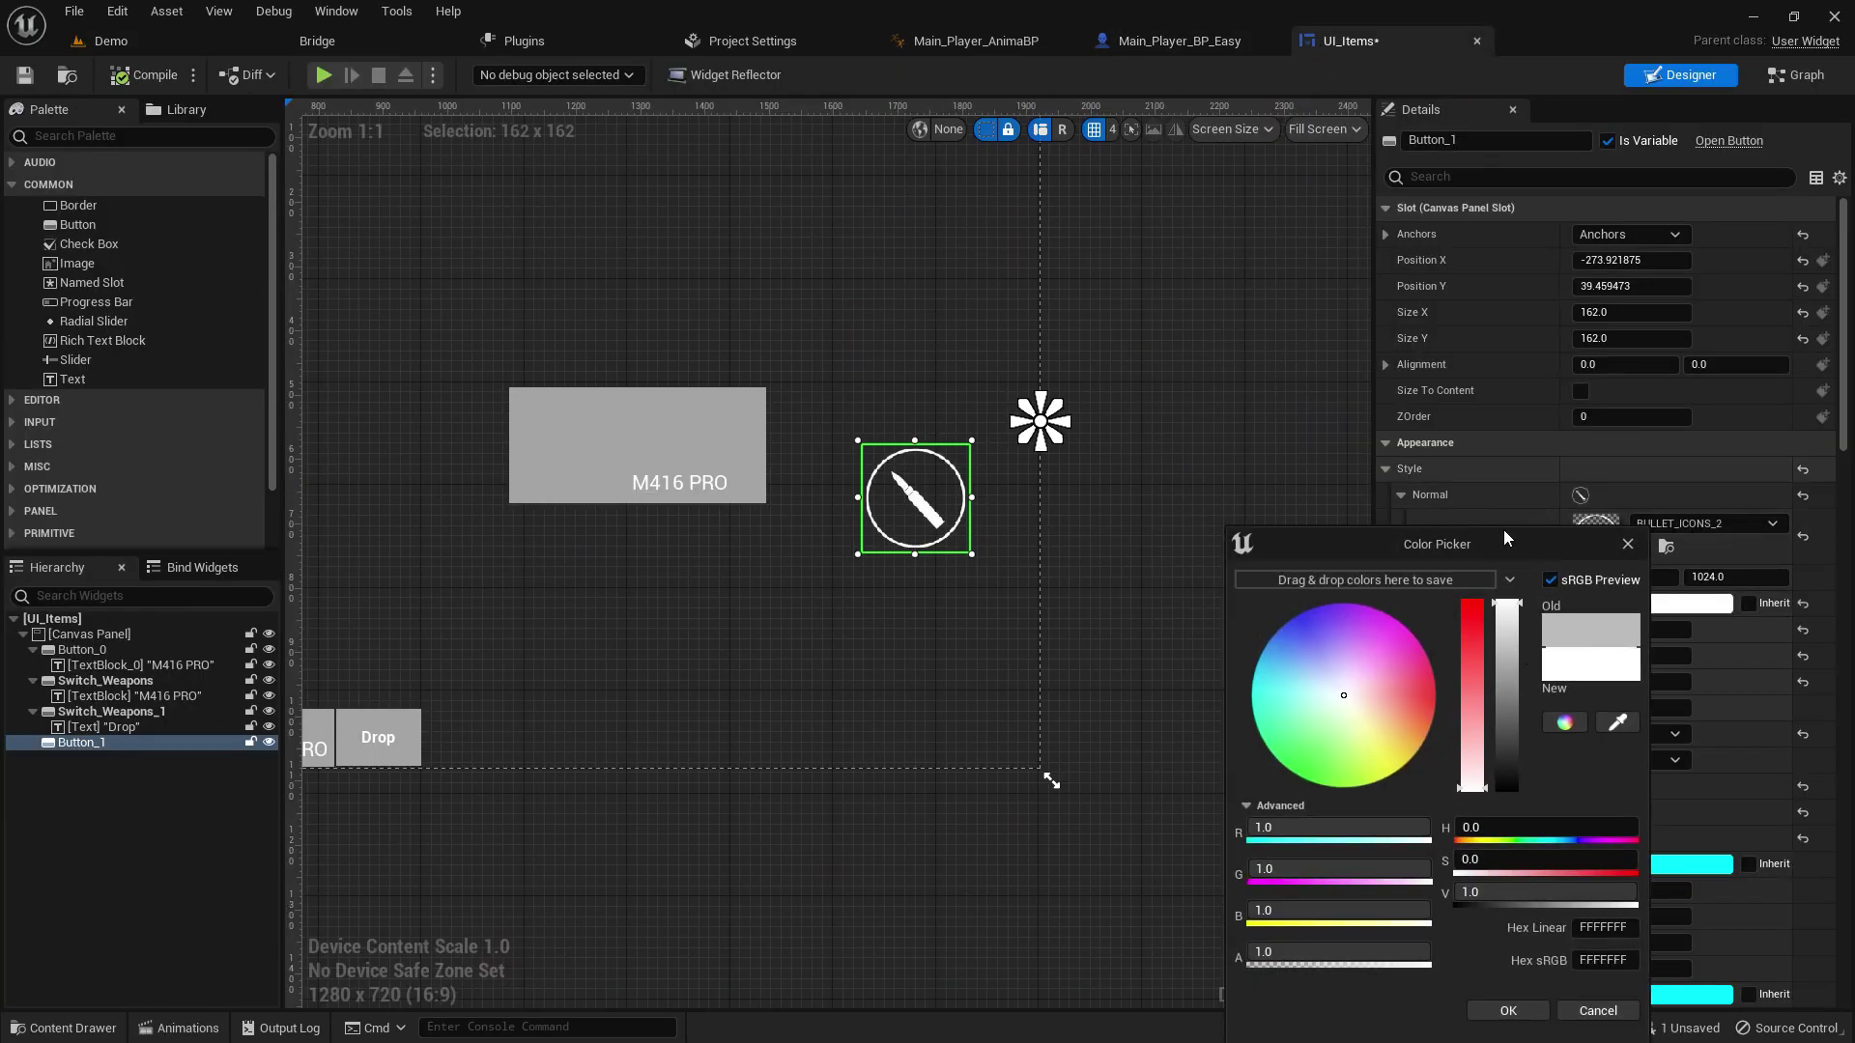
pyautogui.click(1519, 1015)
pyautogui.click(155, 77)
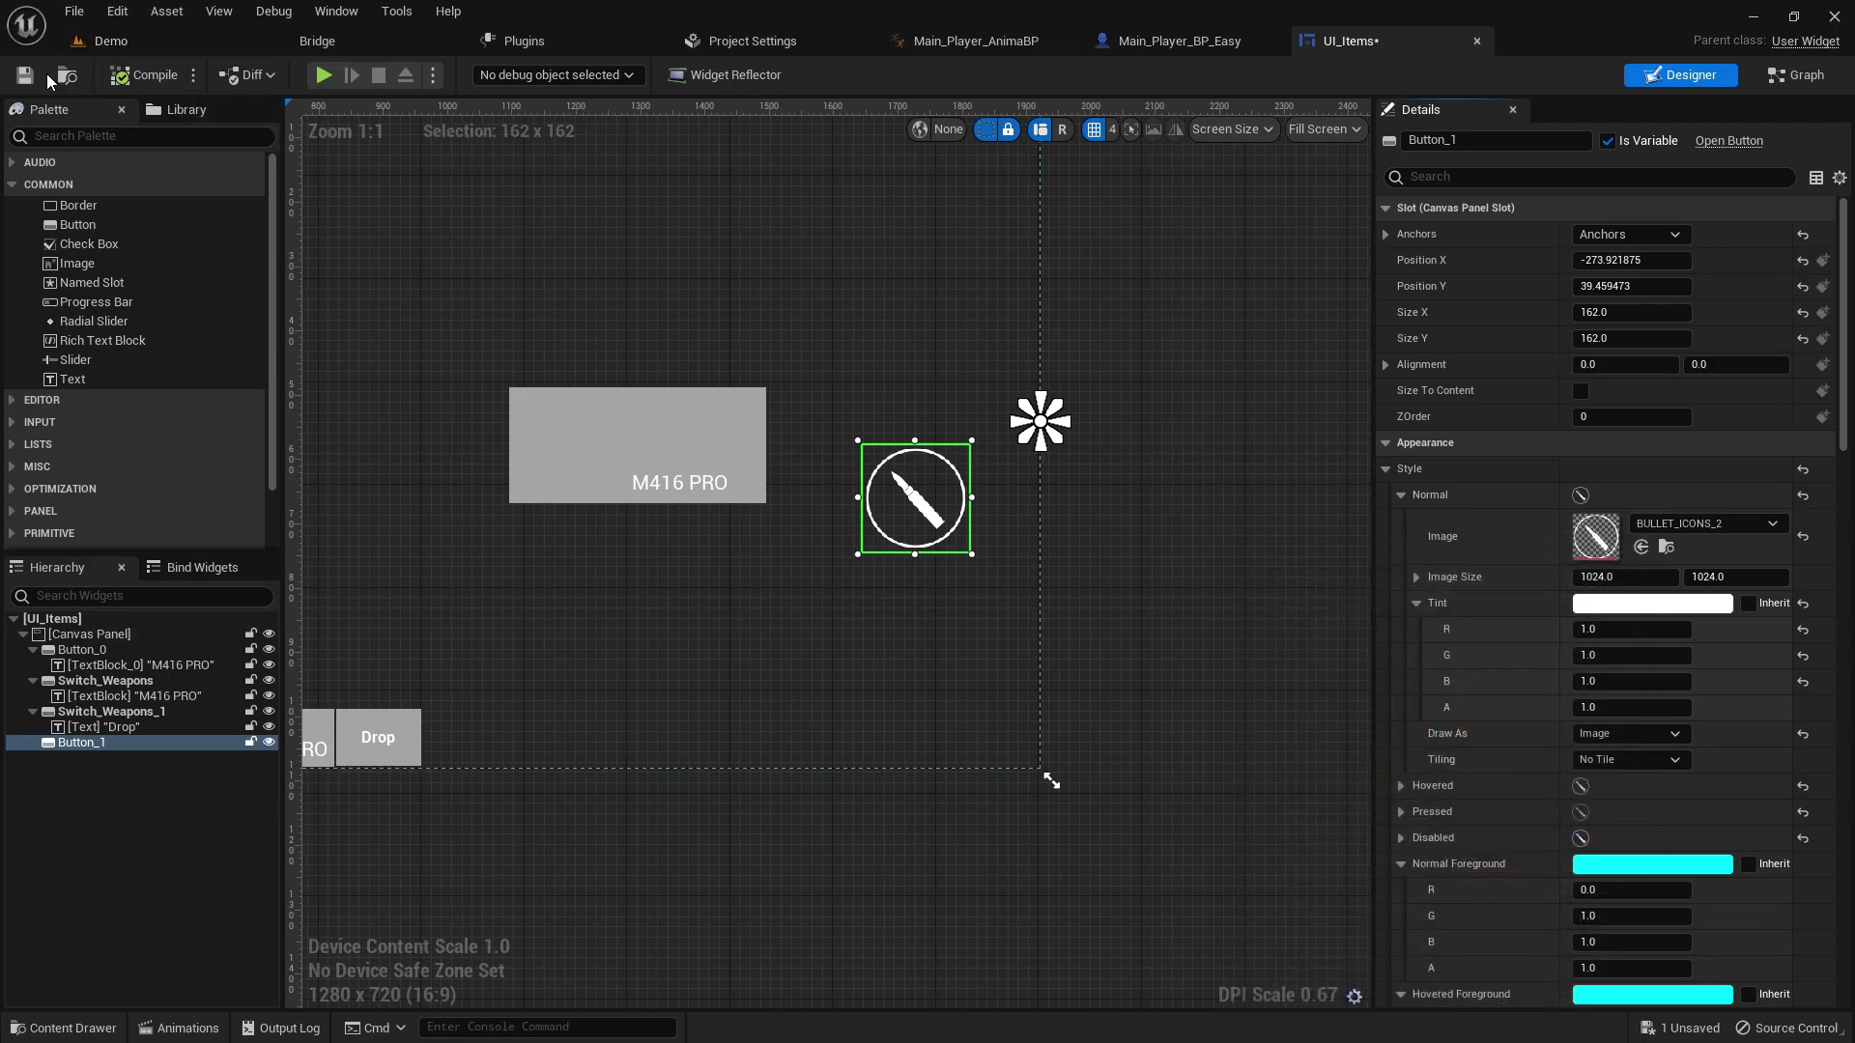
# - Play-test the Demo level full screen, walking the character to the weapons on the floor to pick one up
pyautogui.click(112, 40)
pyautogui.click(431, 75)
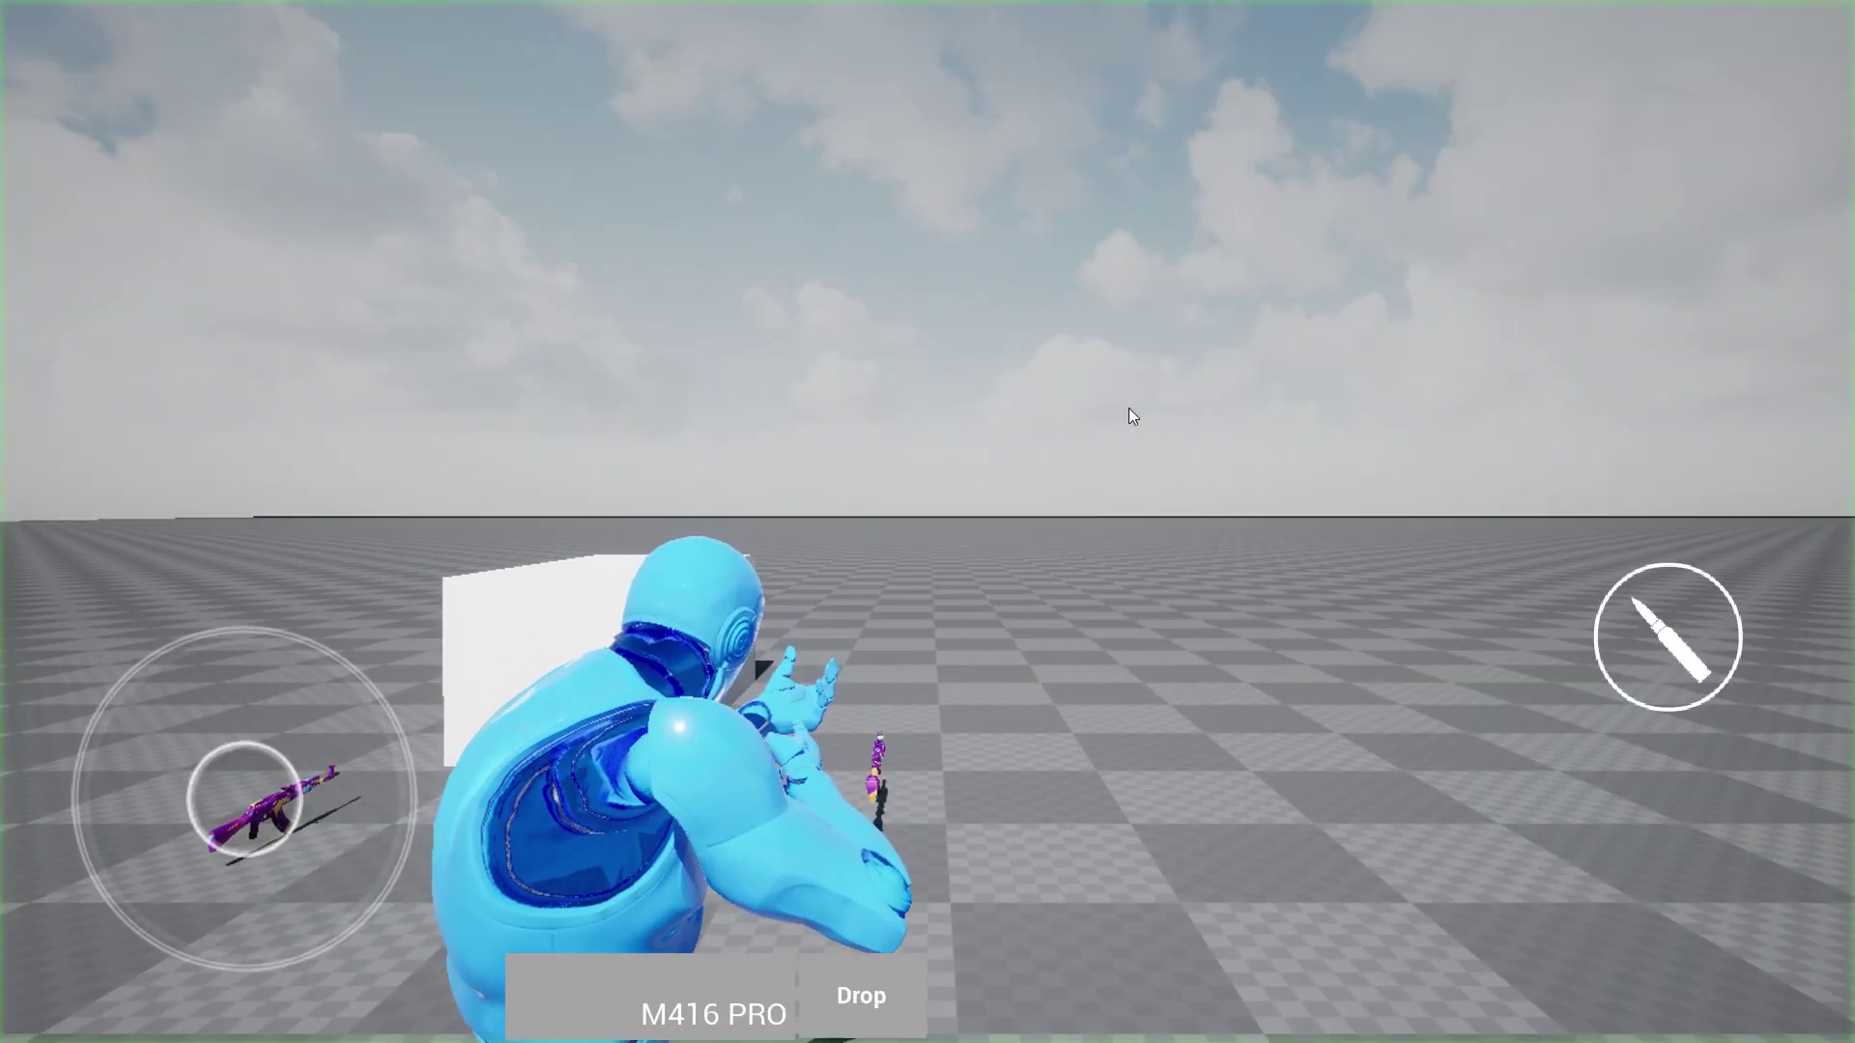
pyautogui.moveTo(1271, 511); pyautogui.dragTo(1488, 527)
pyautogui.moveTo(253, 808); pyautogui.dragTo(198, 940)
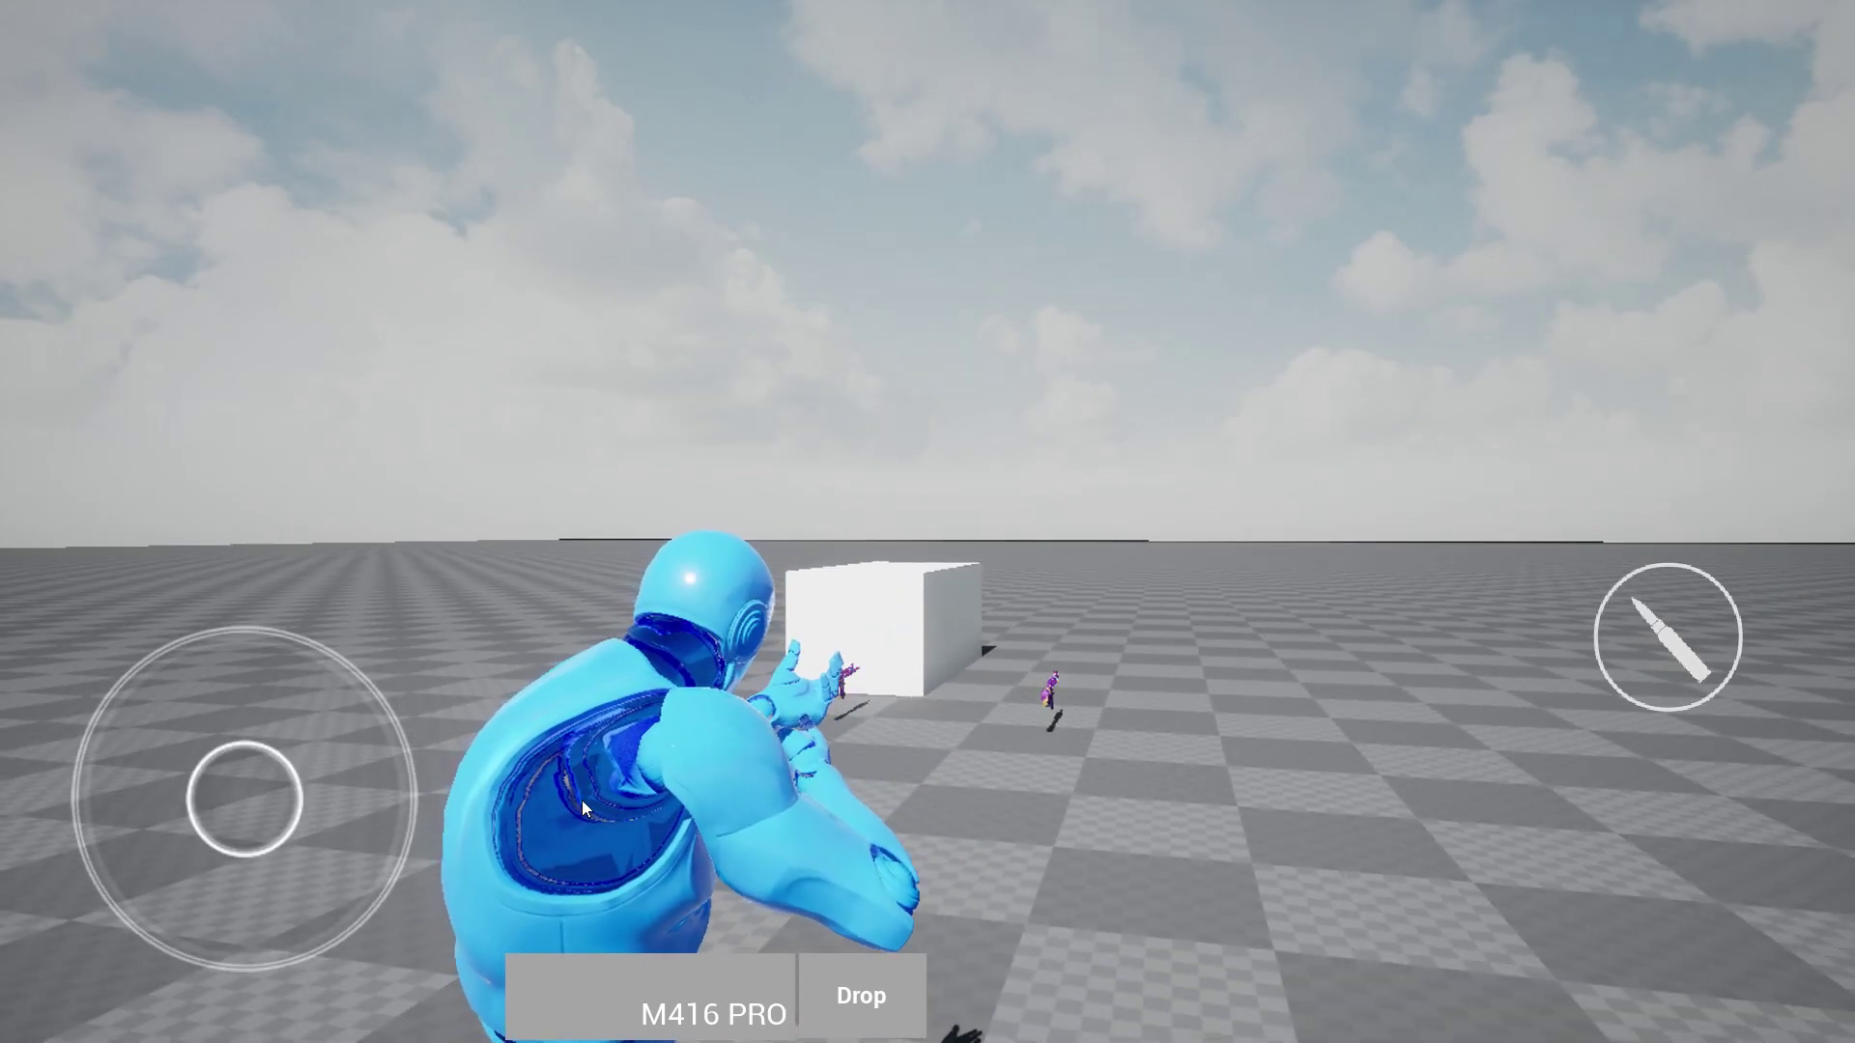
pyautogui.moveTo(244, 799)
pyautogui.mouseDown()
pyautogui.moveTo(284, 680)
pyautogui.moveTo(239, 678)
pyautogui.mouseUp()
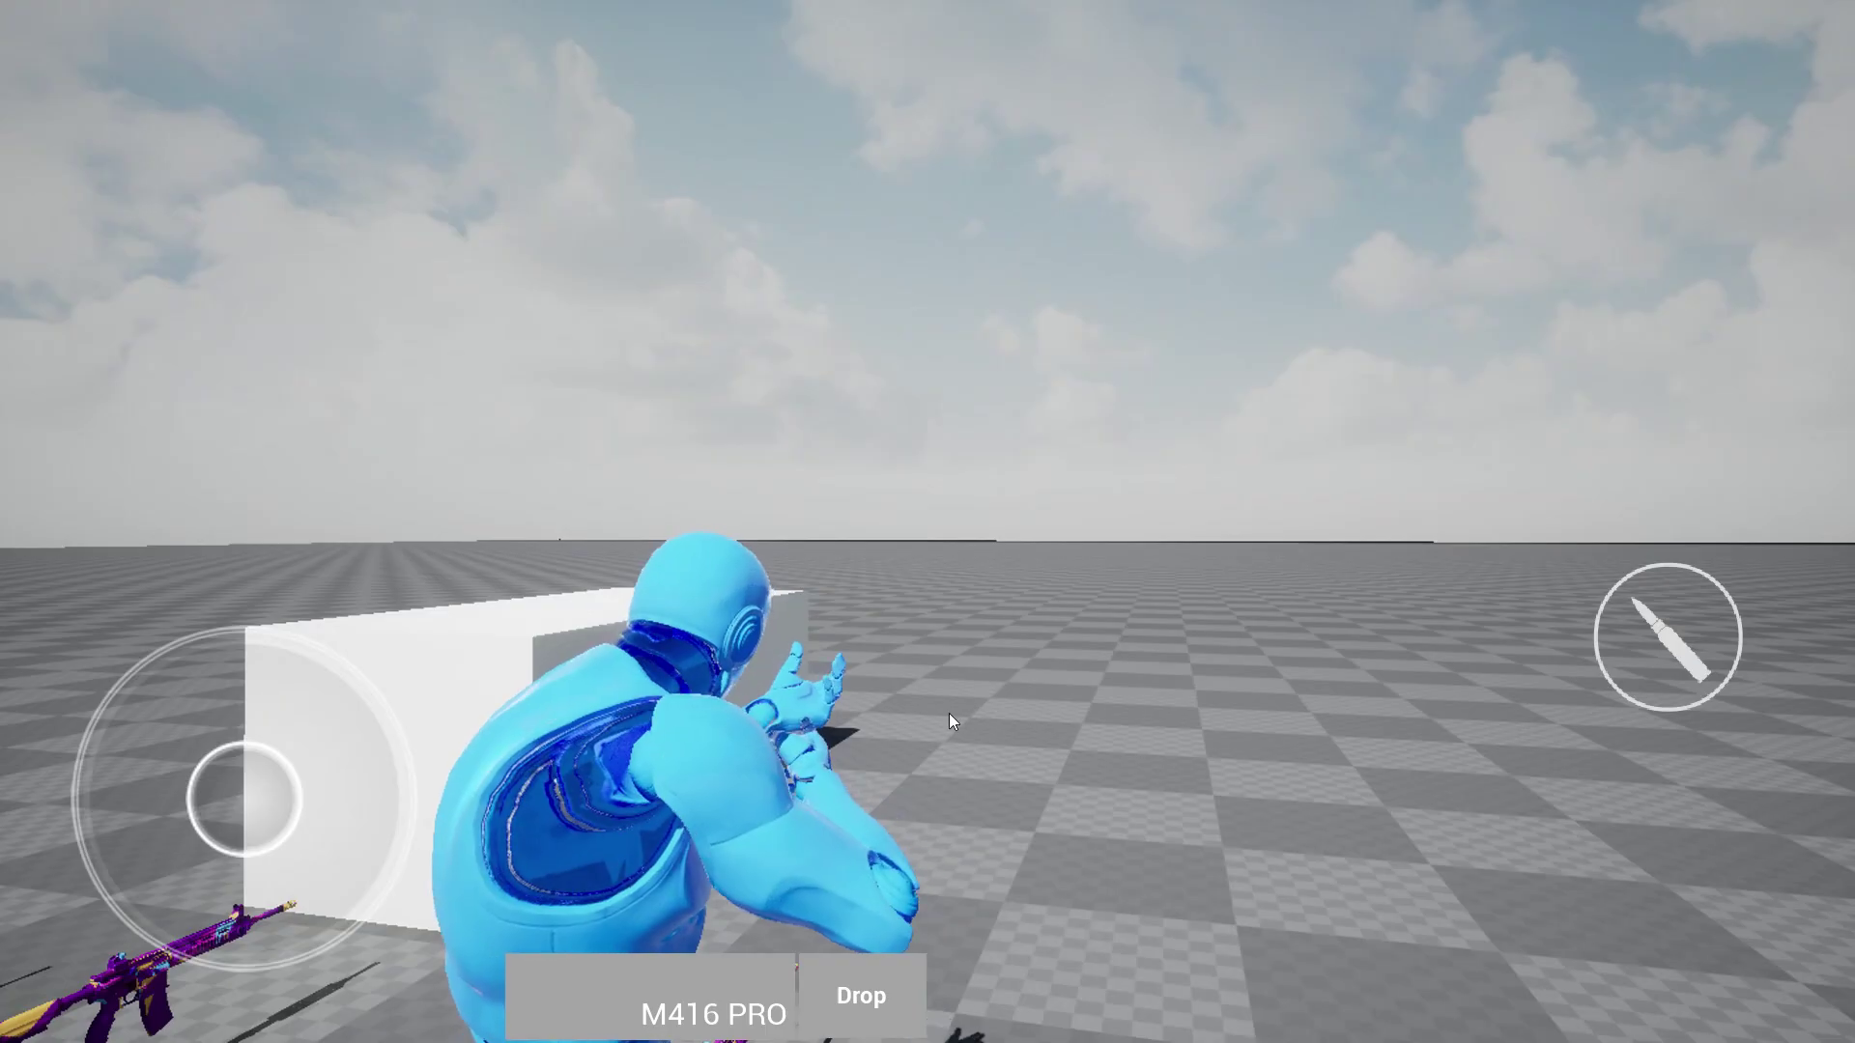
pyautogui.moveTo(245, 798)
pyautogui.mouseDown()
pyautogui.moveTo(238, 682)
pyautogui.moveTo(107, 715)
pyautogui.mouseUp()
pyautogui.click(1243, 587)
pyautogui.moveTo(802, 663); pyautogui.dragTo(514, 709)
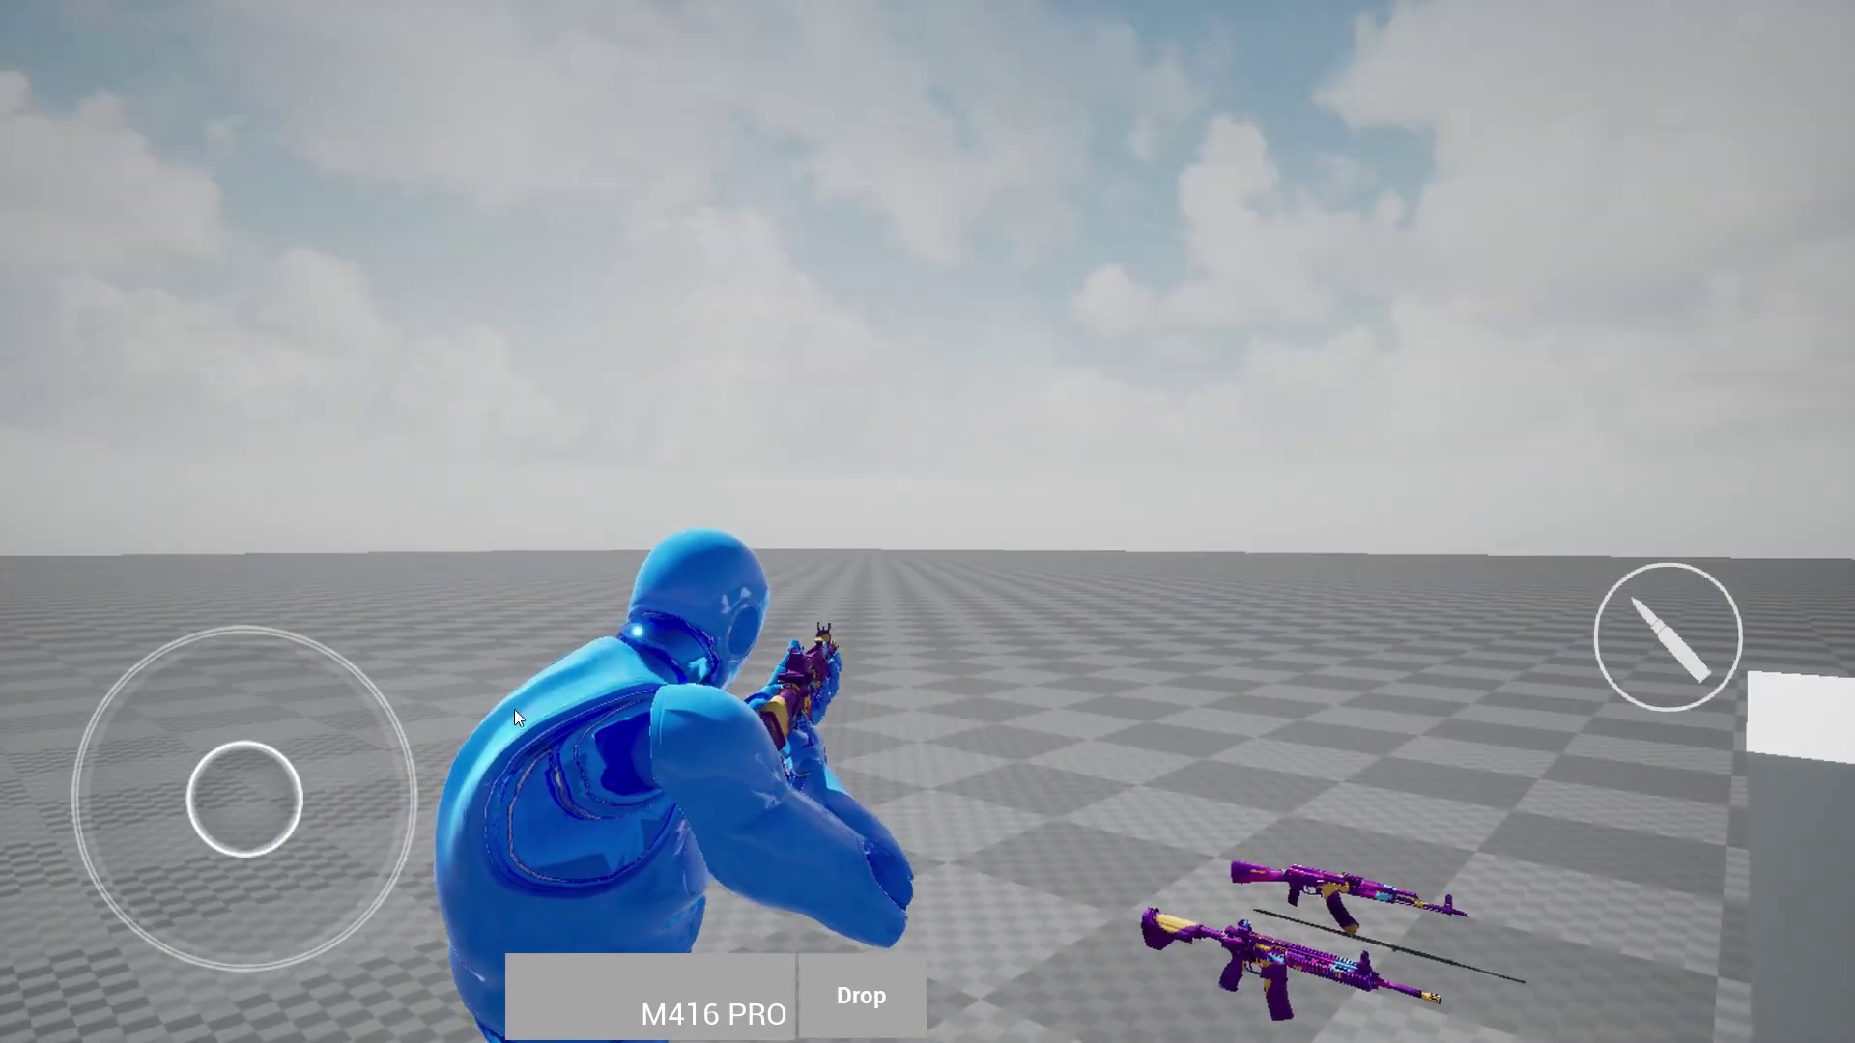
# - Test the bullet button in game while holding the weapon, and end the play session
pyautogui.moveTo(245, 798); pyautogui.dragTo(1, 644)
pyautogui.moveTo(1018, 485); pyautogui.dragTo(1681, 690)
pyautogui.click(1653, 624)
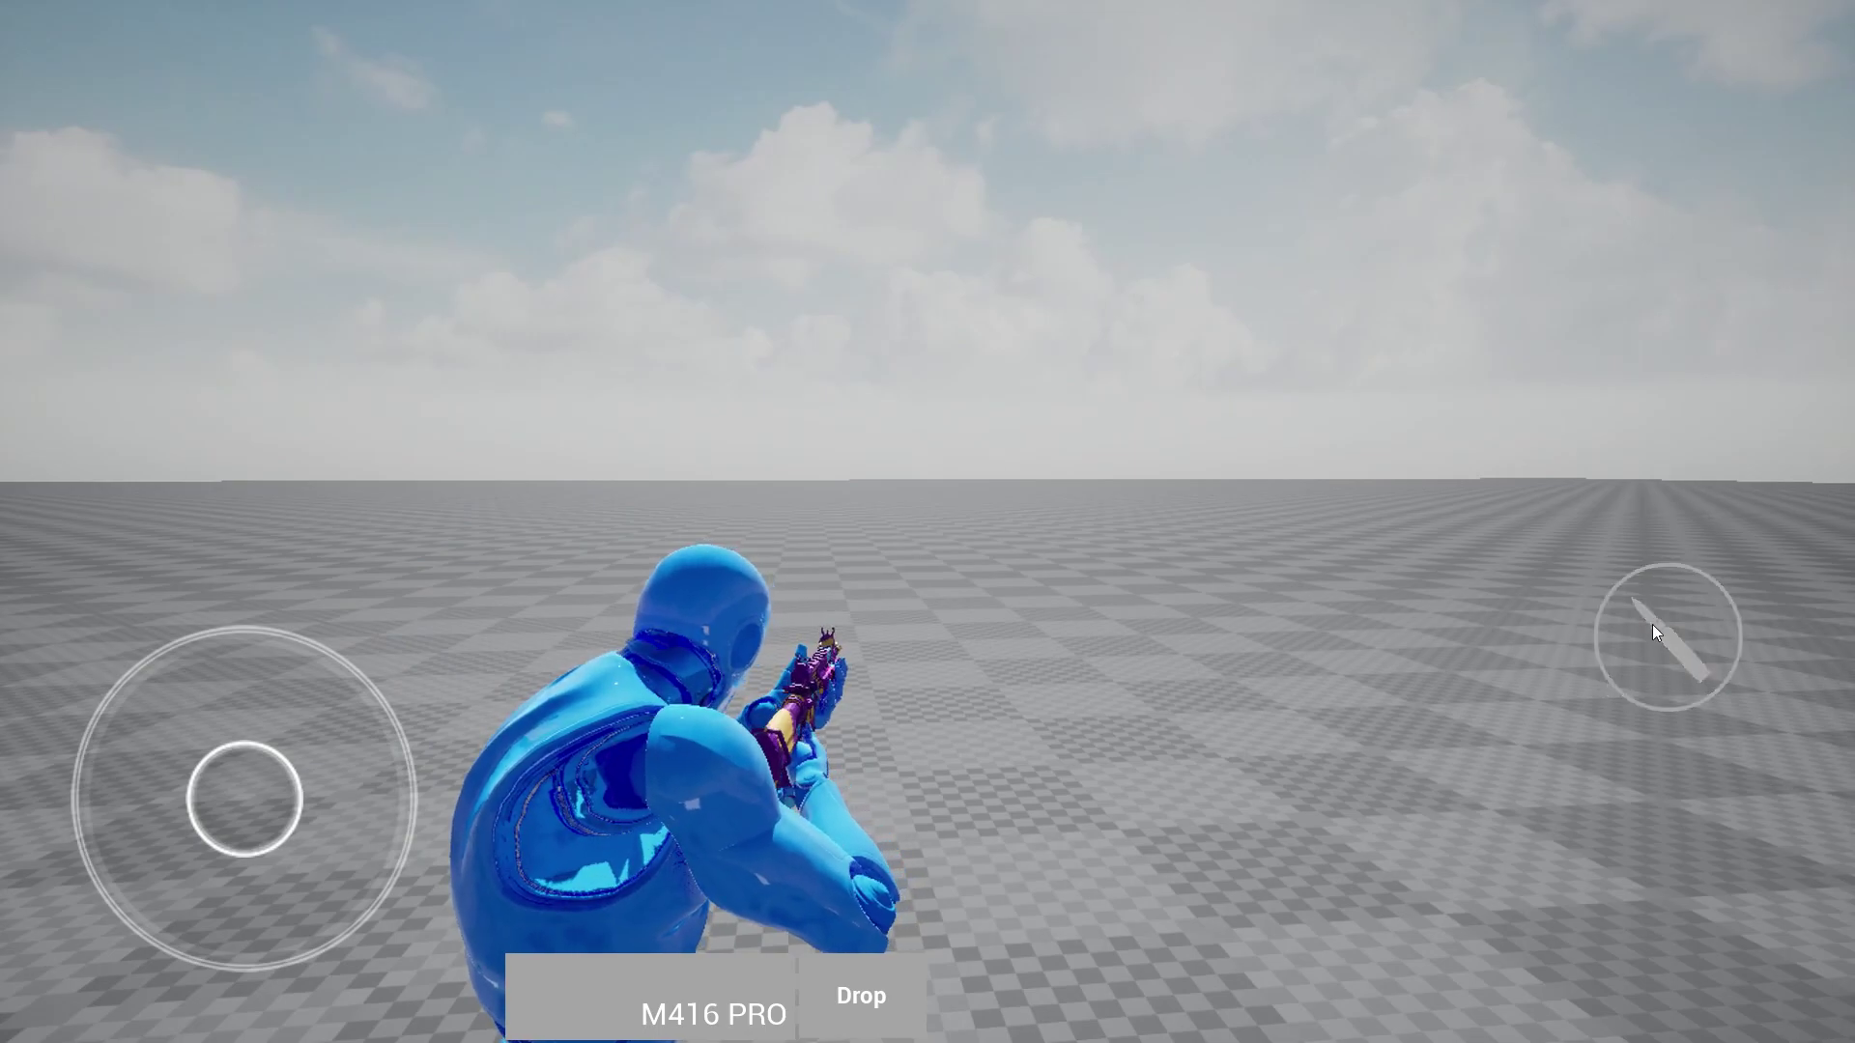
pyautogui.moveTo(1432, 647); pyautogui.dragTo(1297, 603)
pyautogui.press('F11')
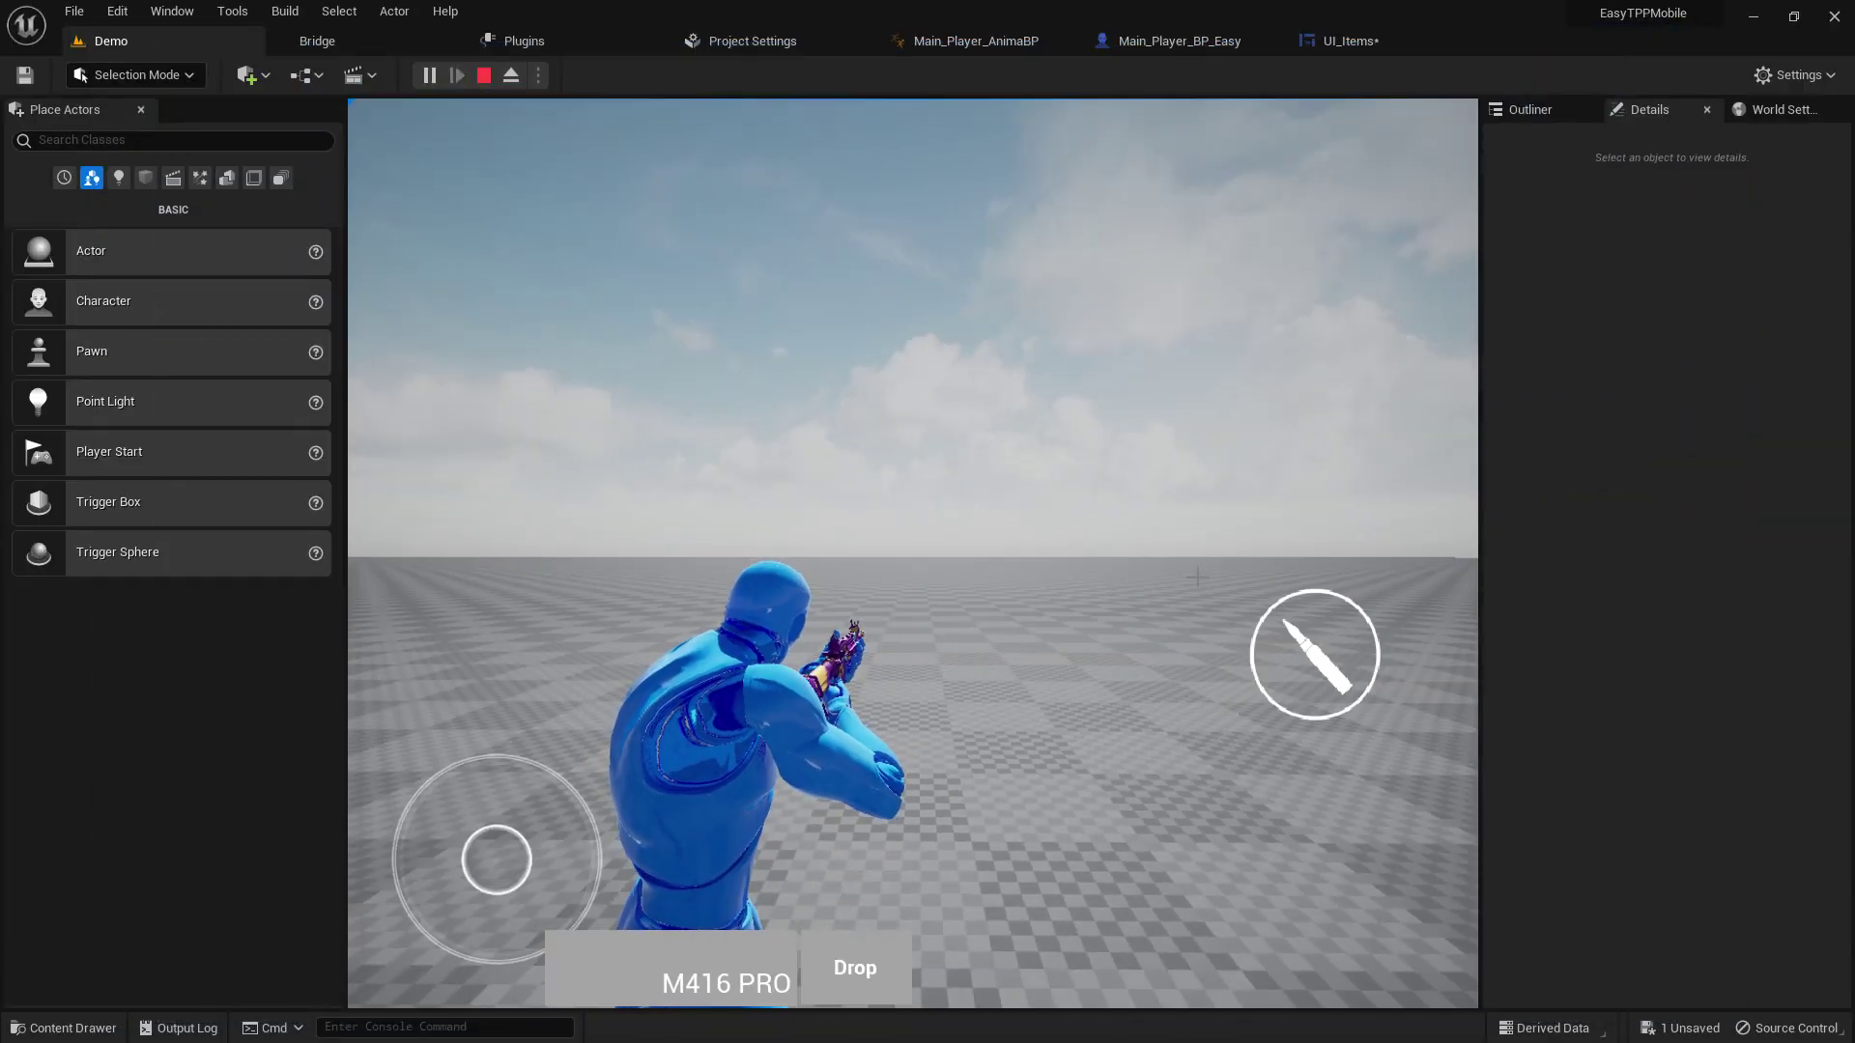
pyautogui.press('Escape')
# - Open the Weapon_BP_Master blueprint from the EasyTPPMobilePack/Blueprints/Item folder
pyautogui.click(68, 1028)
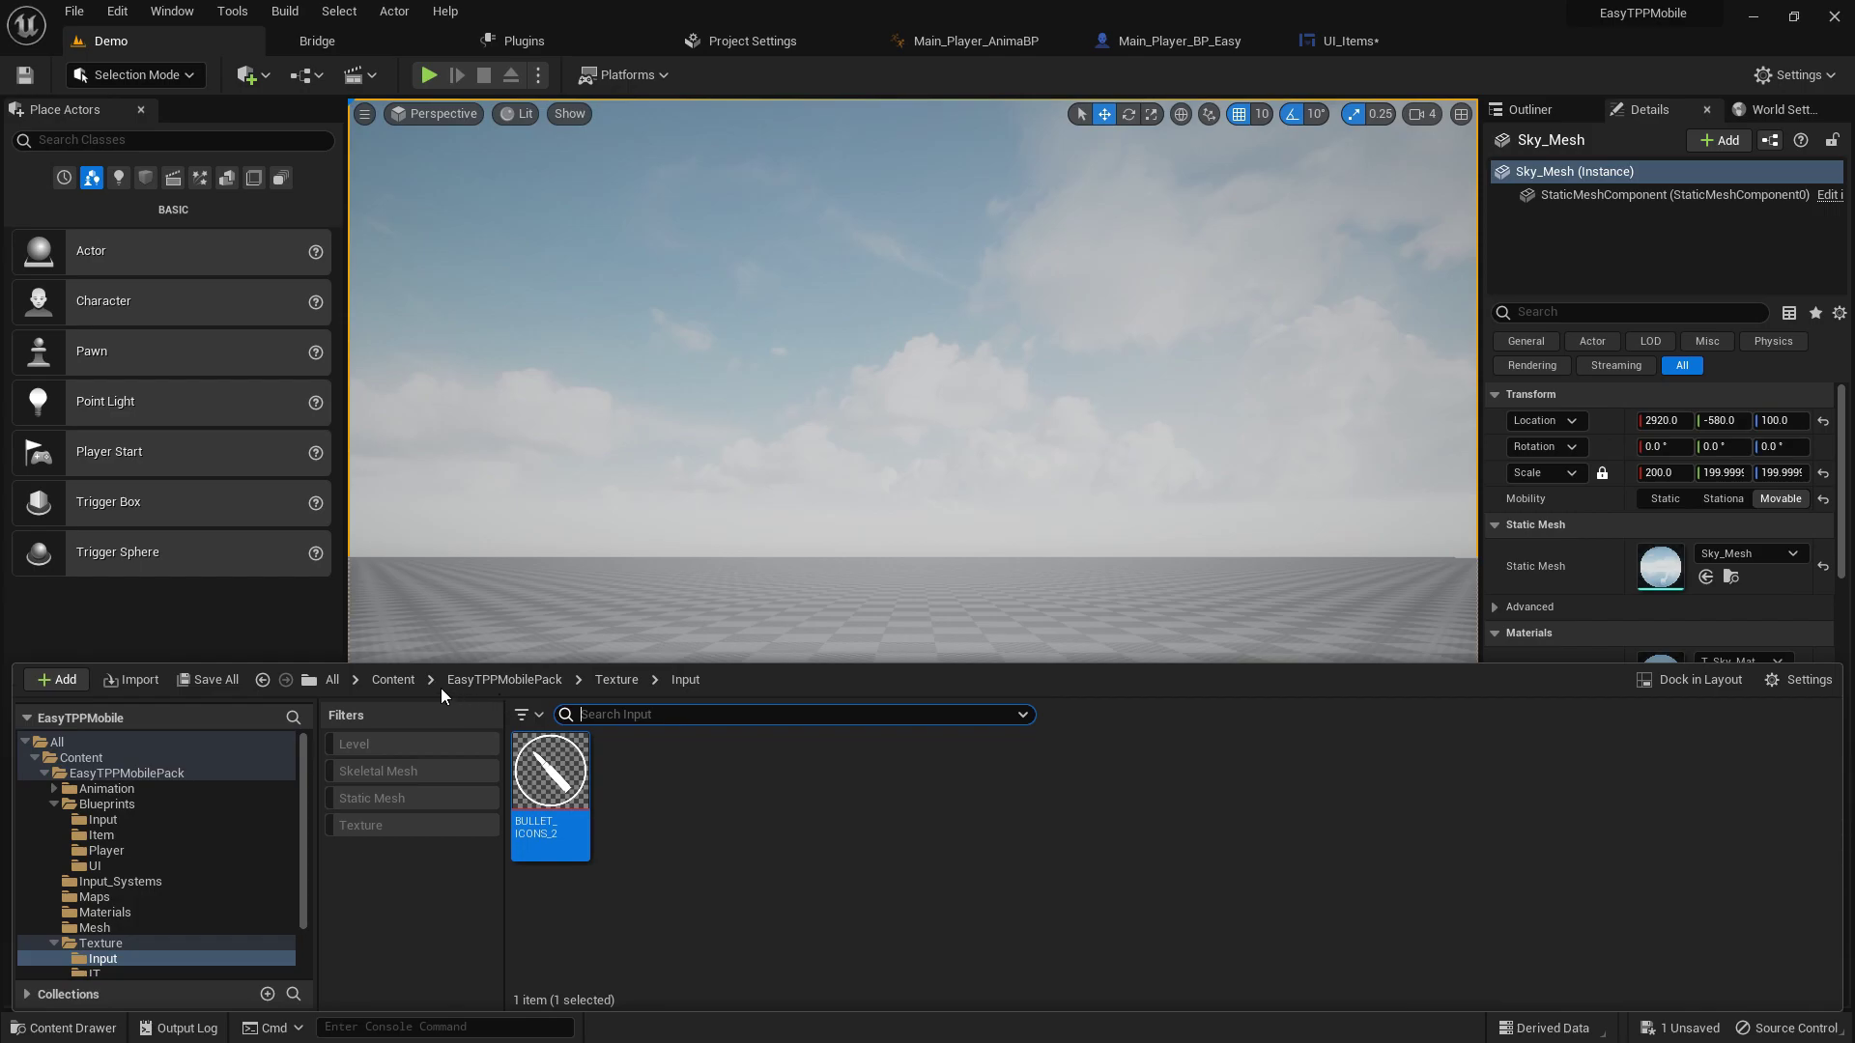
pyautogui.click(394, 680)
pyautogui.doubleClick(574, 757)
pyautogui.doubleClick(635, 757)
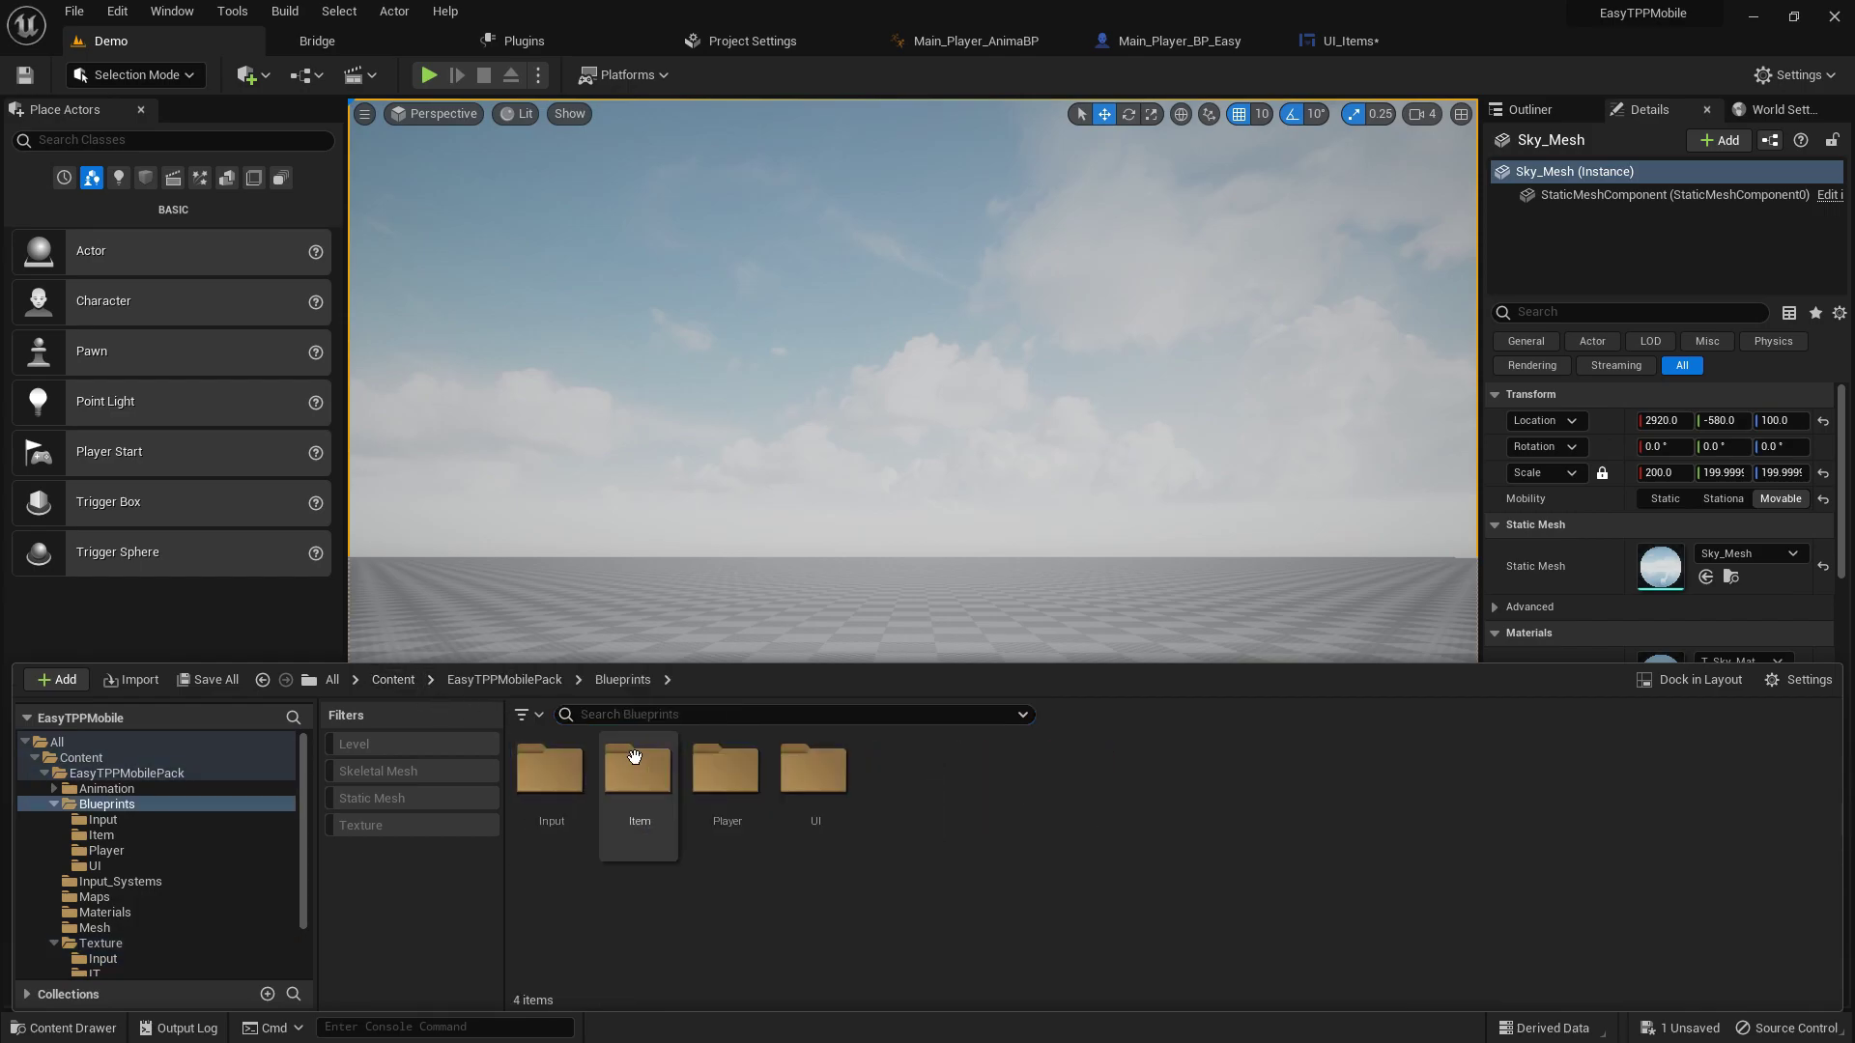
pyautogui.doubleClick(617, 769)
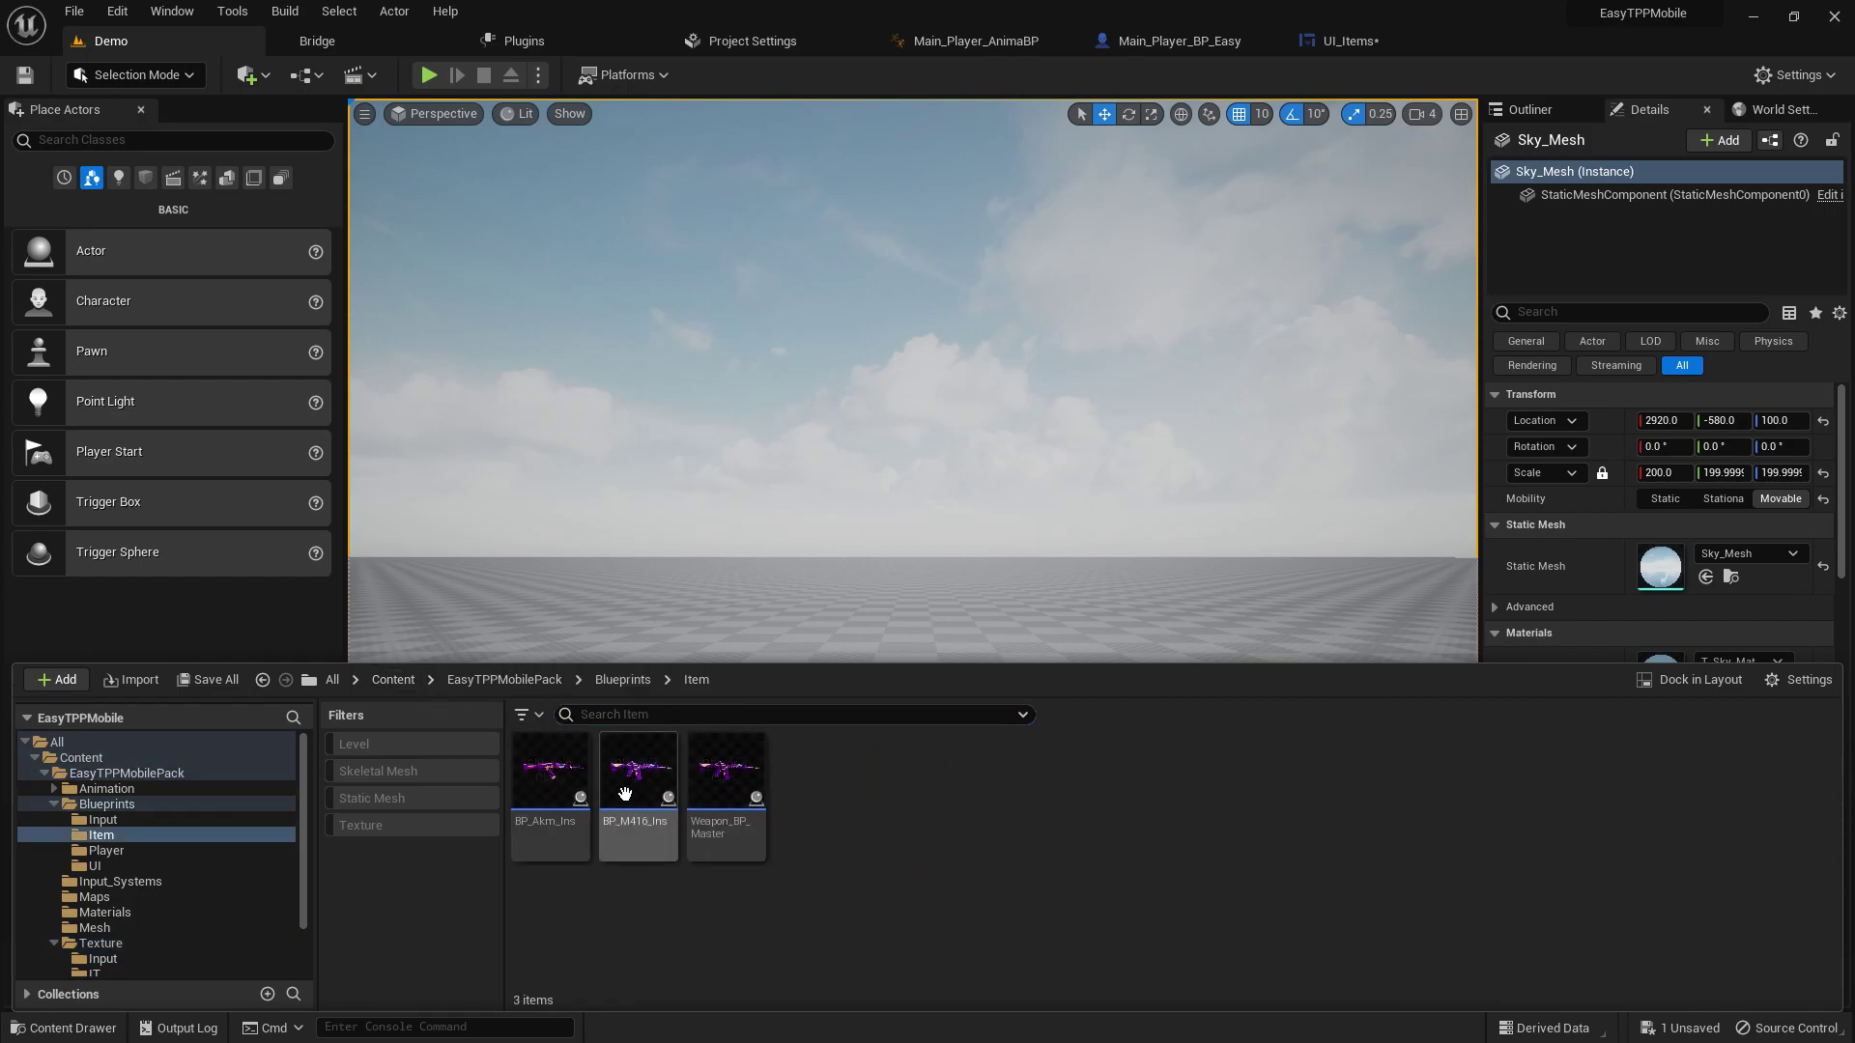
pyautogui.doubleClick(727, 778)
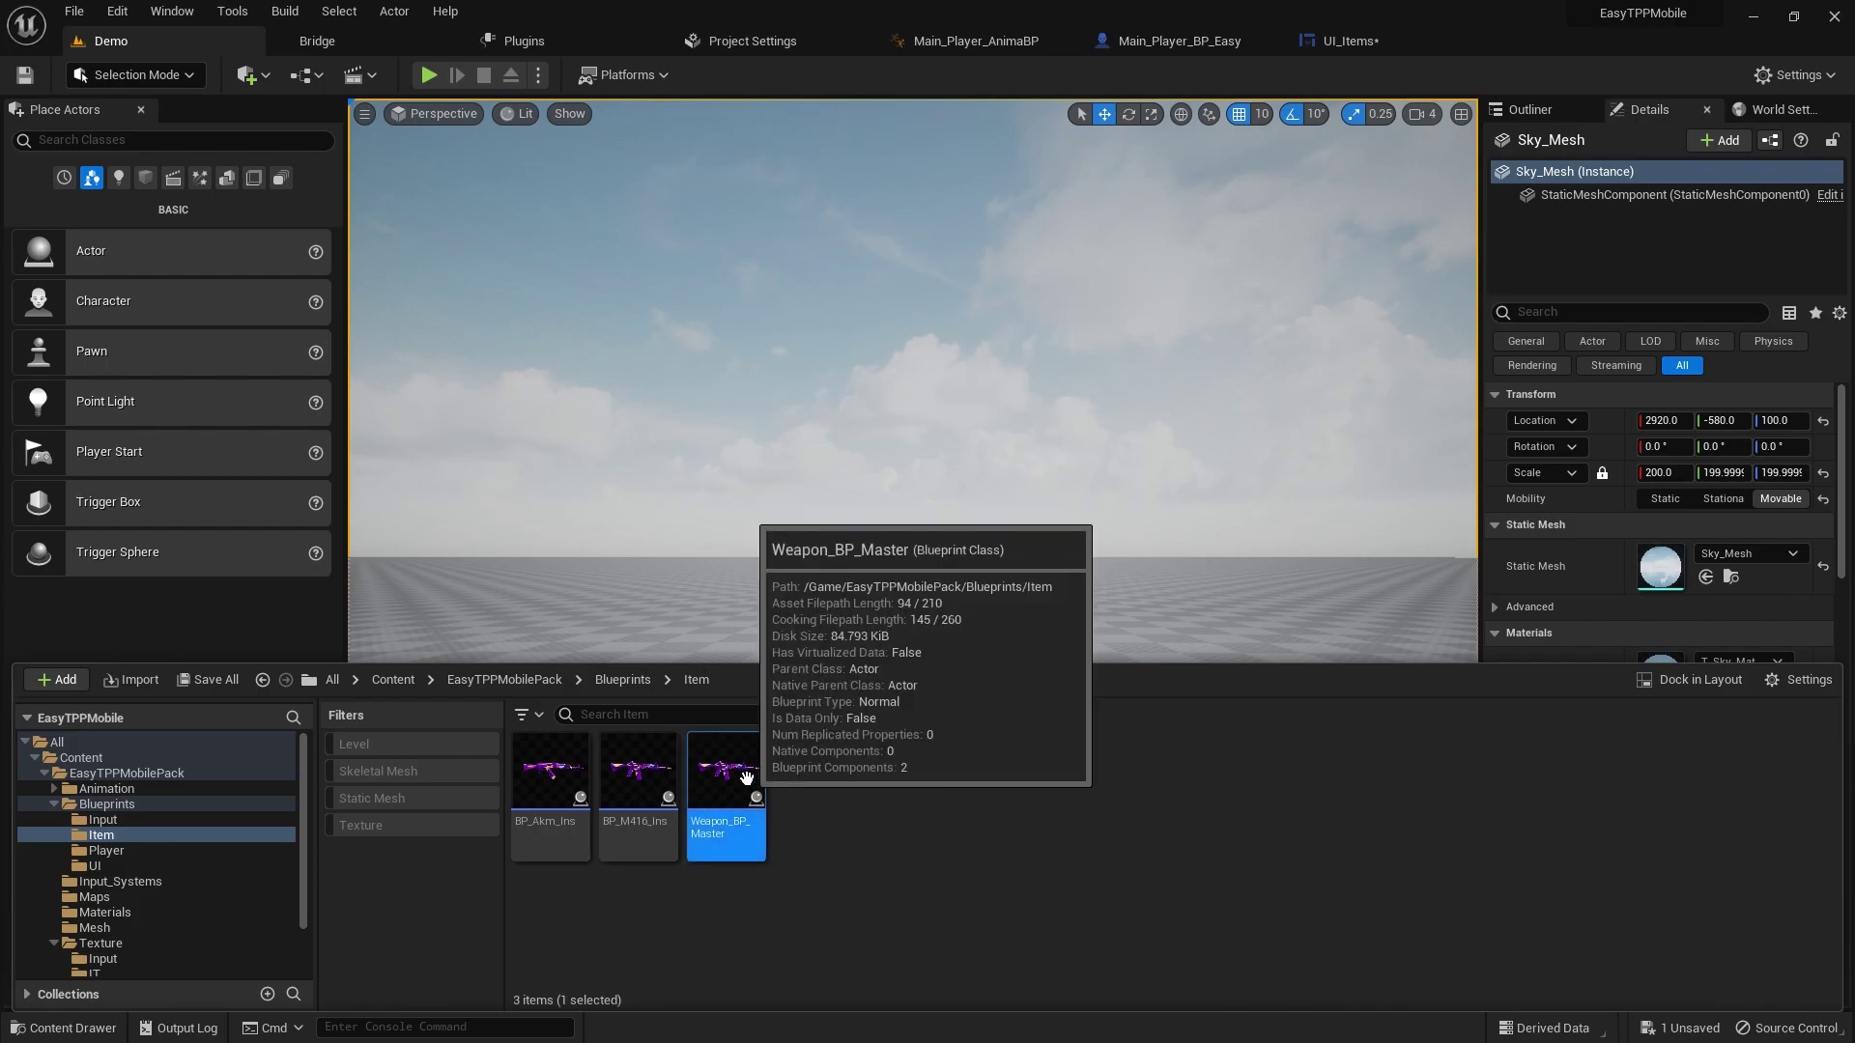
# - Add an Arrow component as a child of the Weapon mesh in Weapon_BP_Master
pyautogui.moveTo(693, 570); pyautogui.dragTo(605, 527, button='right')
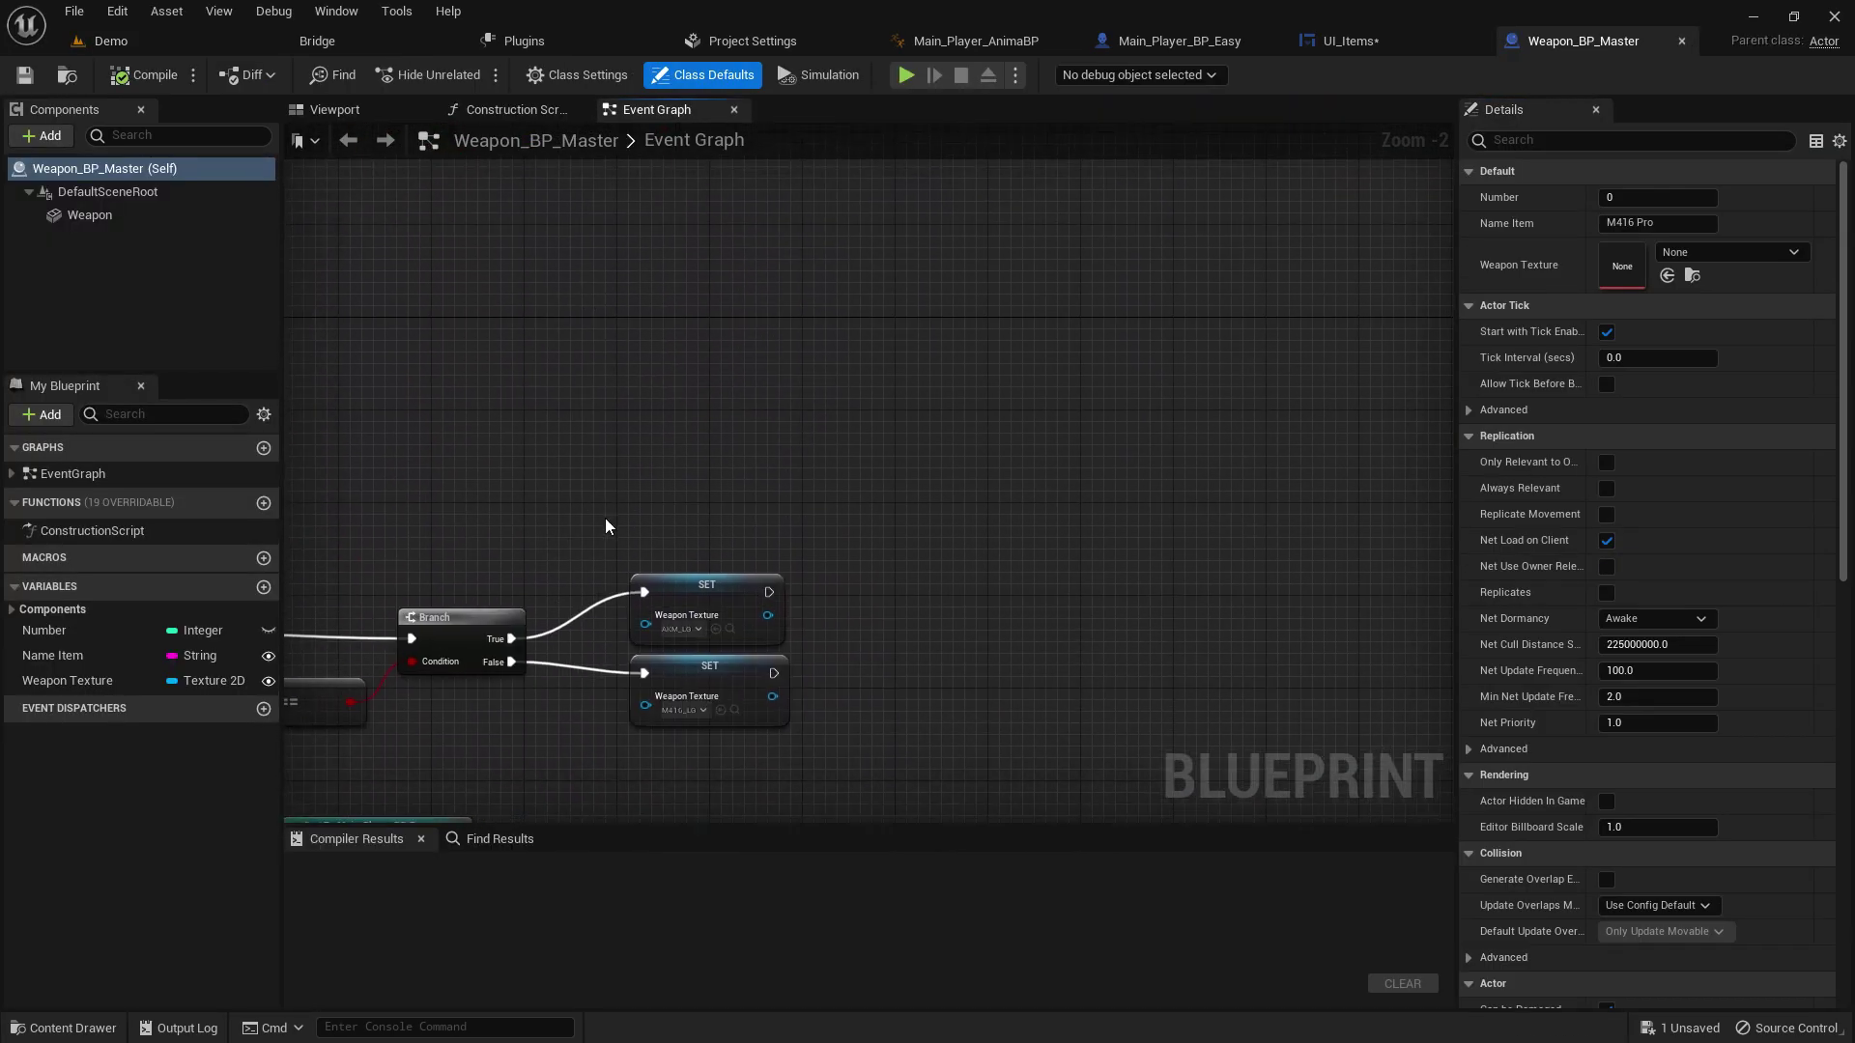
pyautogui.click(350, 108)
pyautogui.click(116, 216)
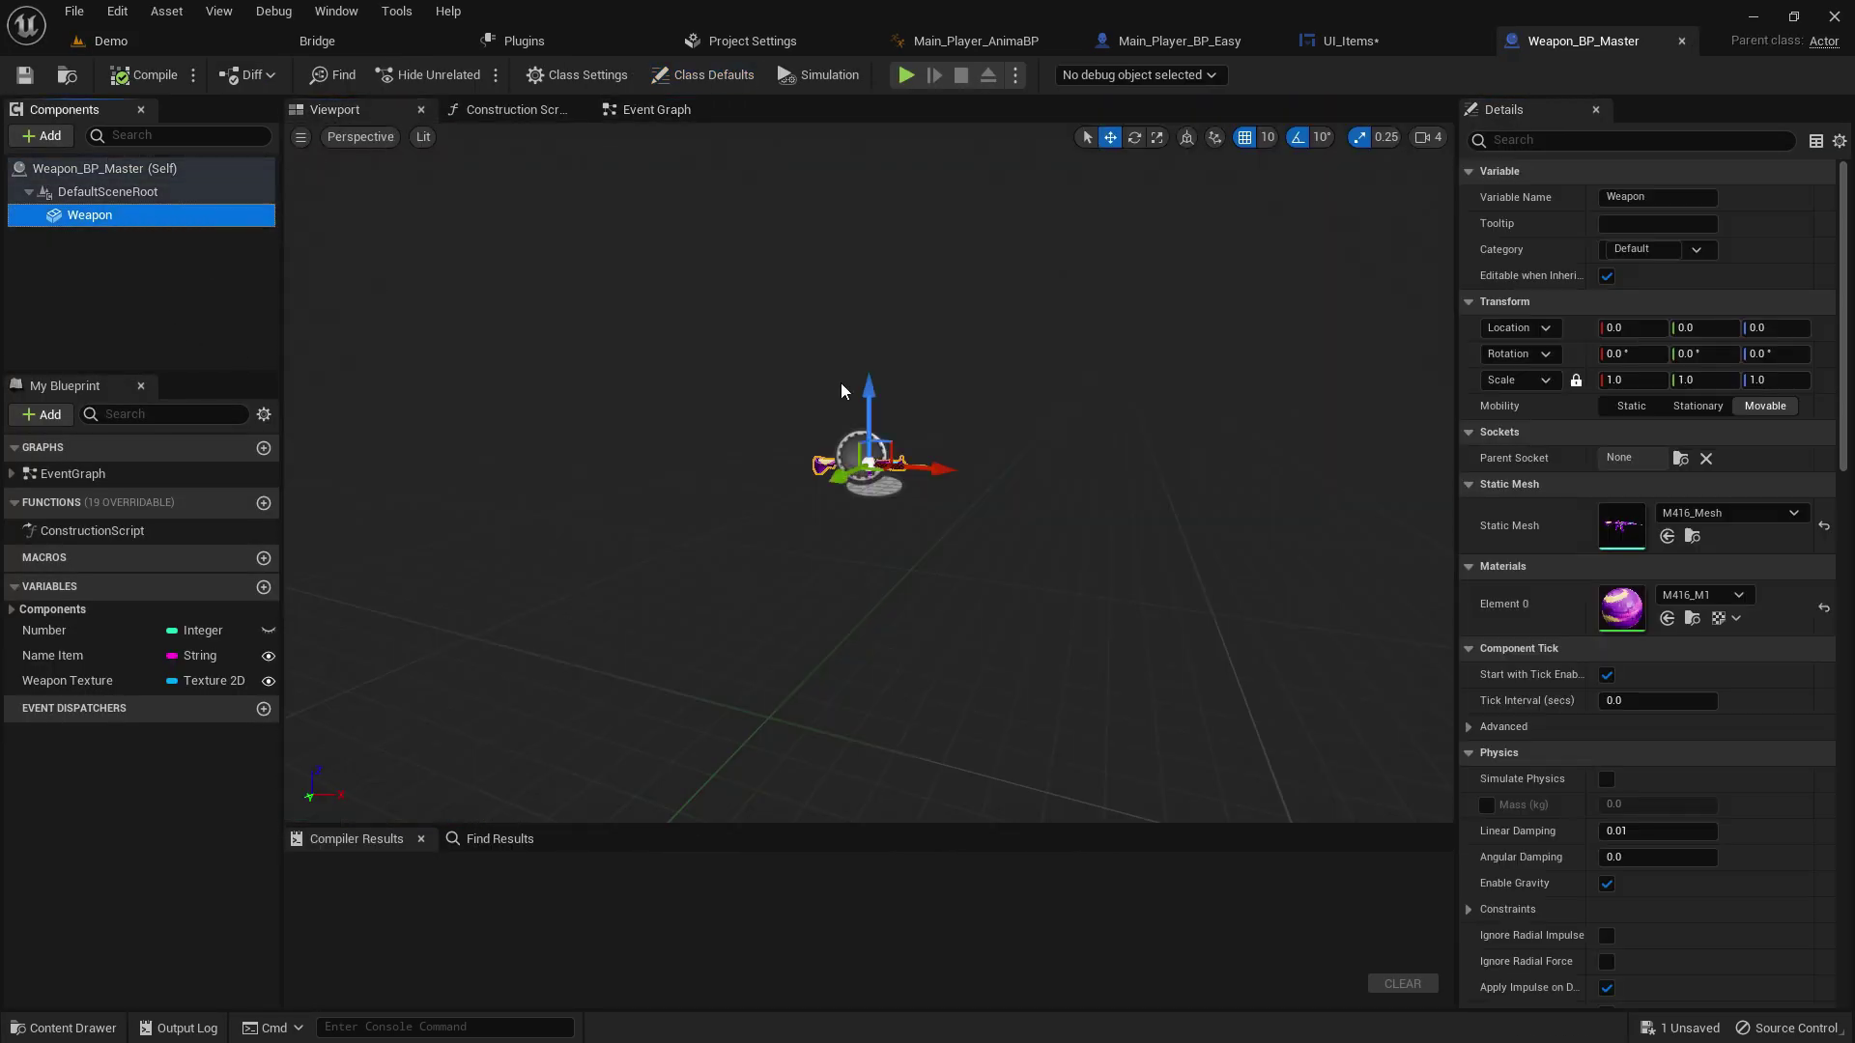
pyautogui.click(42, 136)
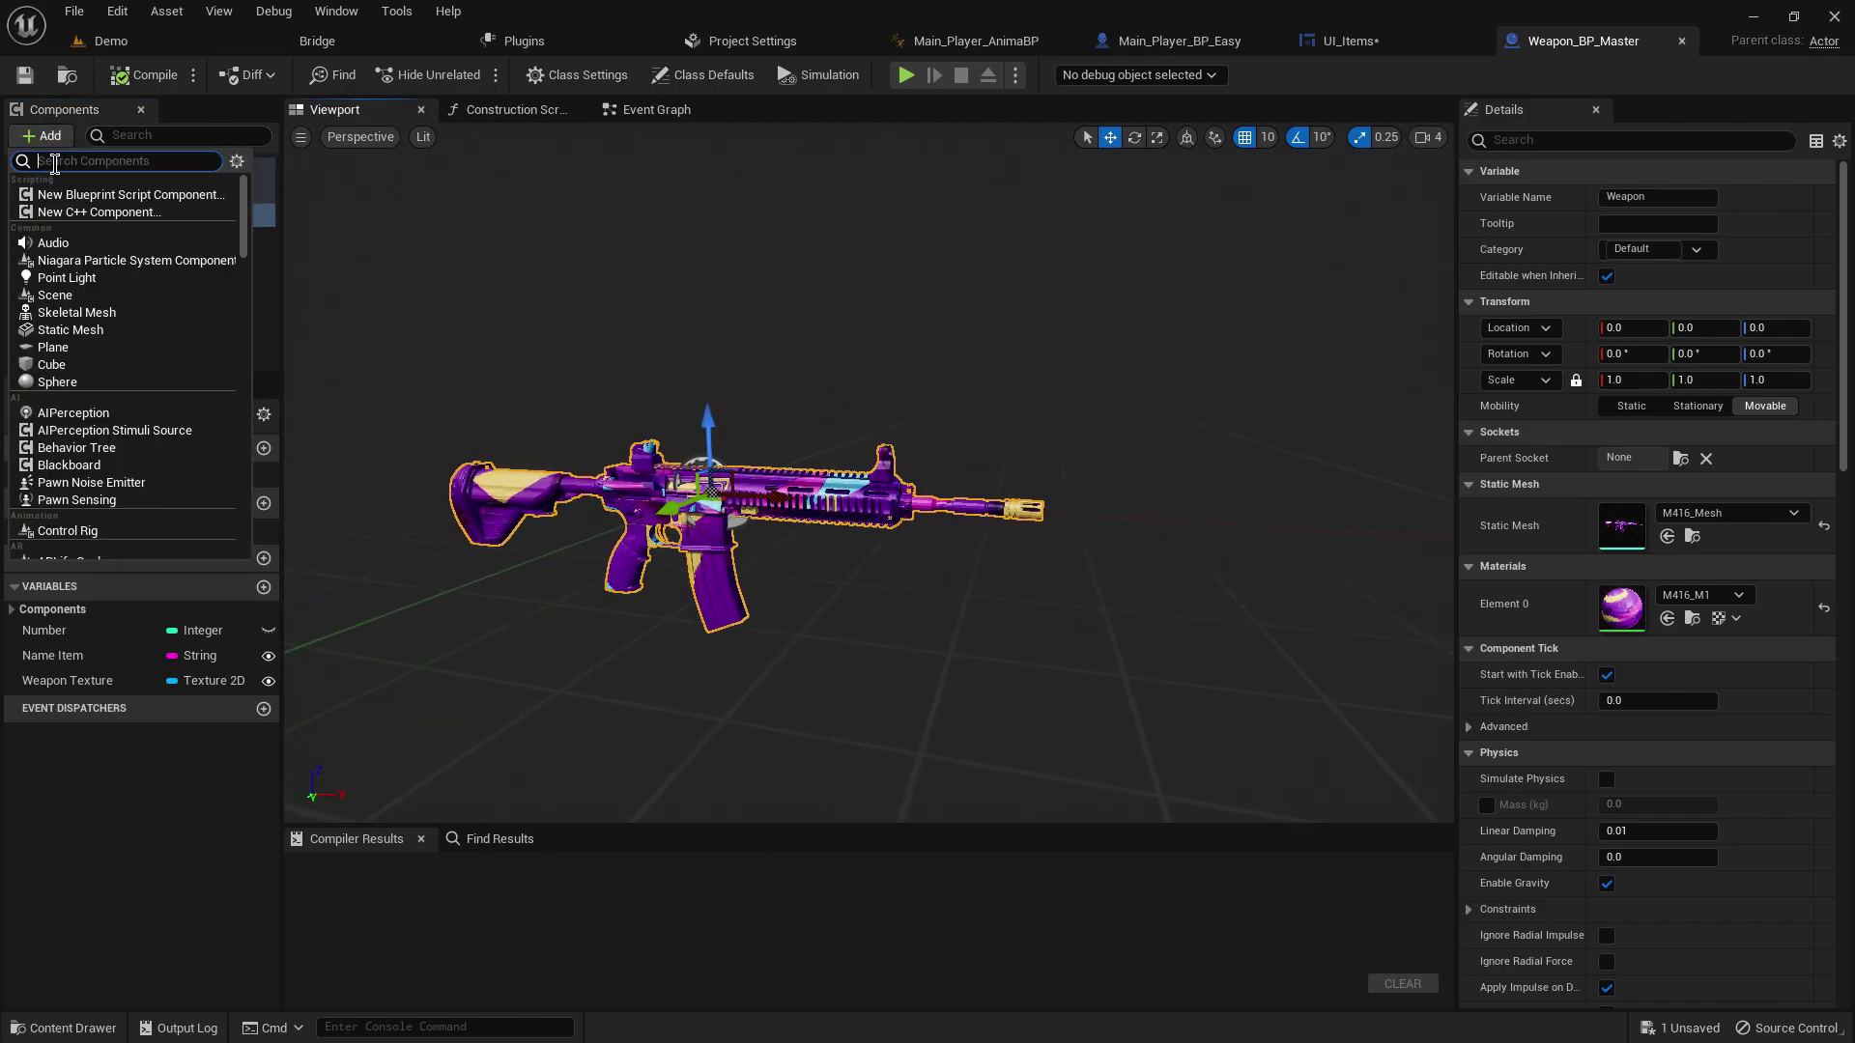
pyautogui.write('arr')
pyautogui.click(54, 226)
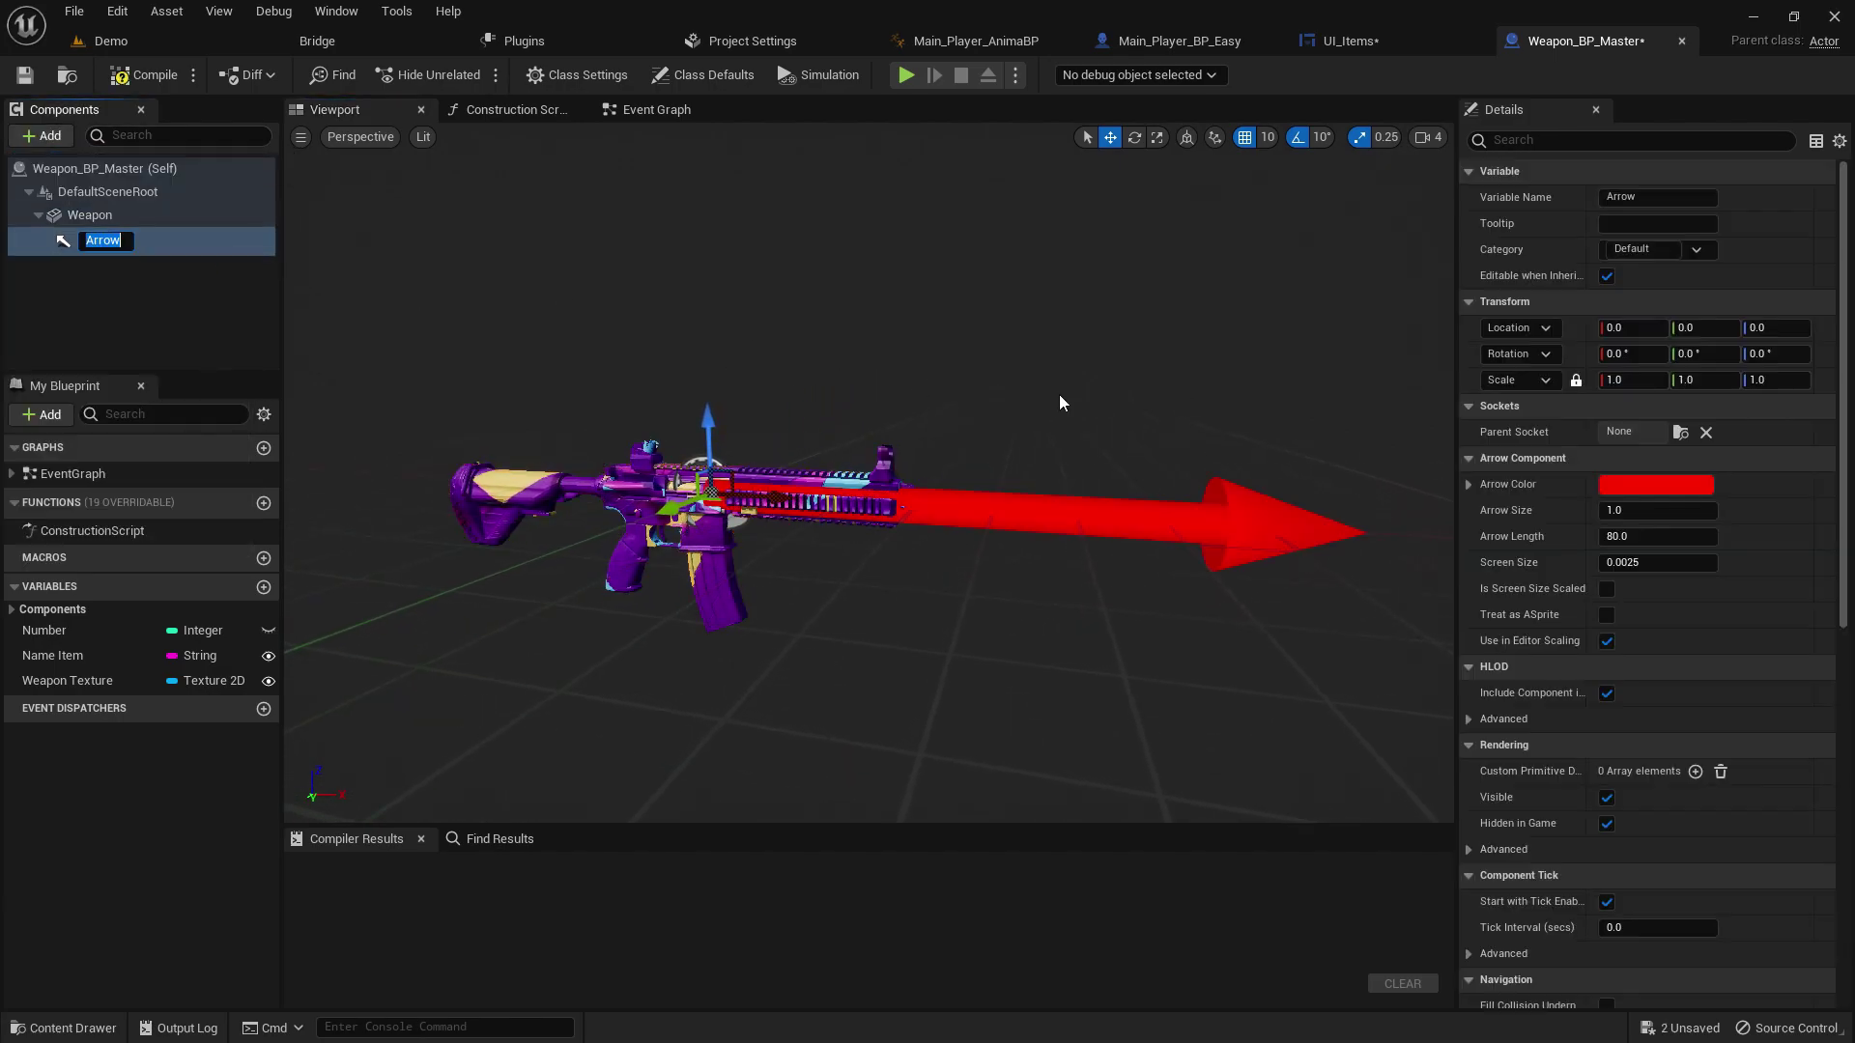
# - Move the Arrow component to the gun's muzzle at location X 48.0, and compile and save the blueprint
pyautogui.moveTo(561, 499); pyautogui.dragTo(560, 499, button='right')
pyautogui.moveTo(561, 500); pyautogui.dragTo(915, 506)
pyautogui.moveTo(915, 506); pyautogui.dragTo(957, 507, button='right')
pyautogui.scroll(-6, 869, 472)
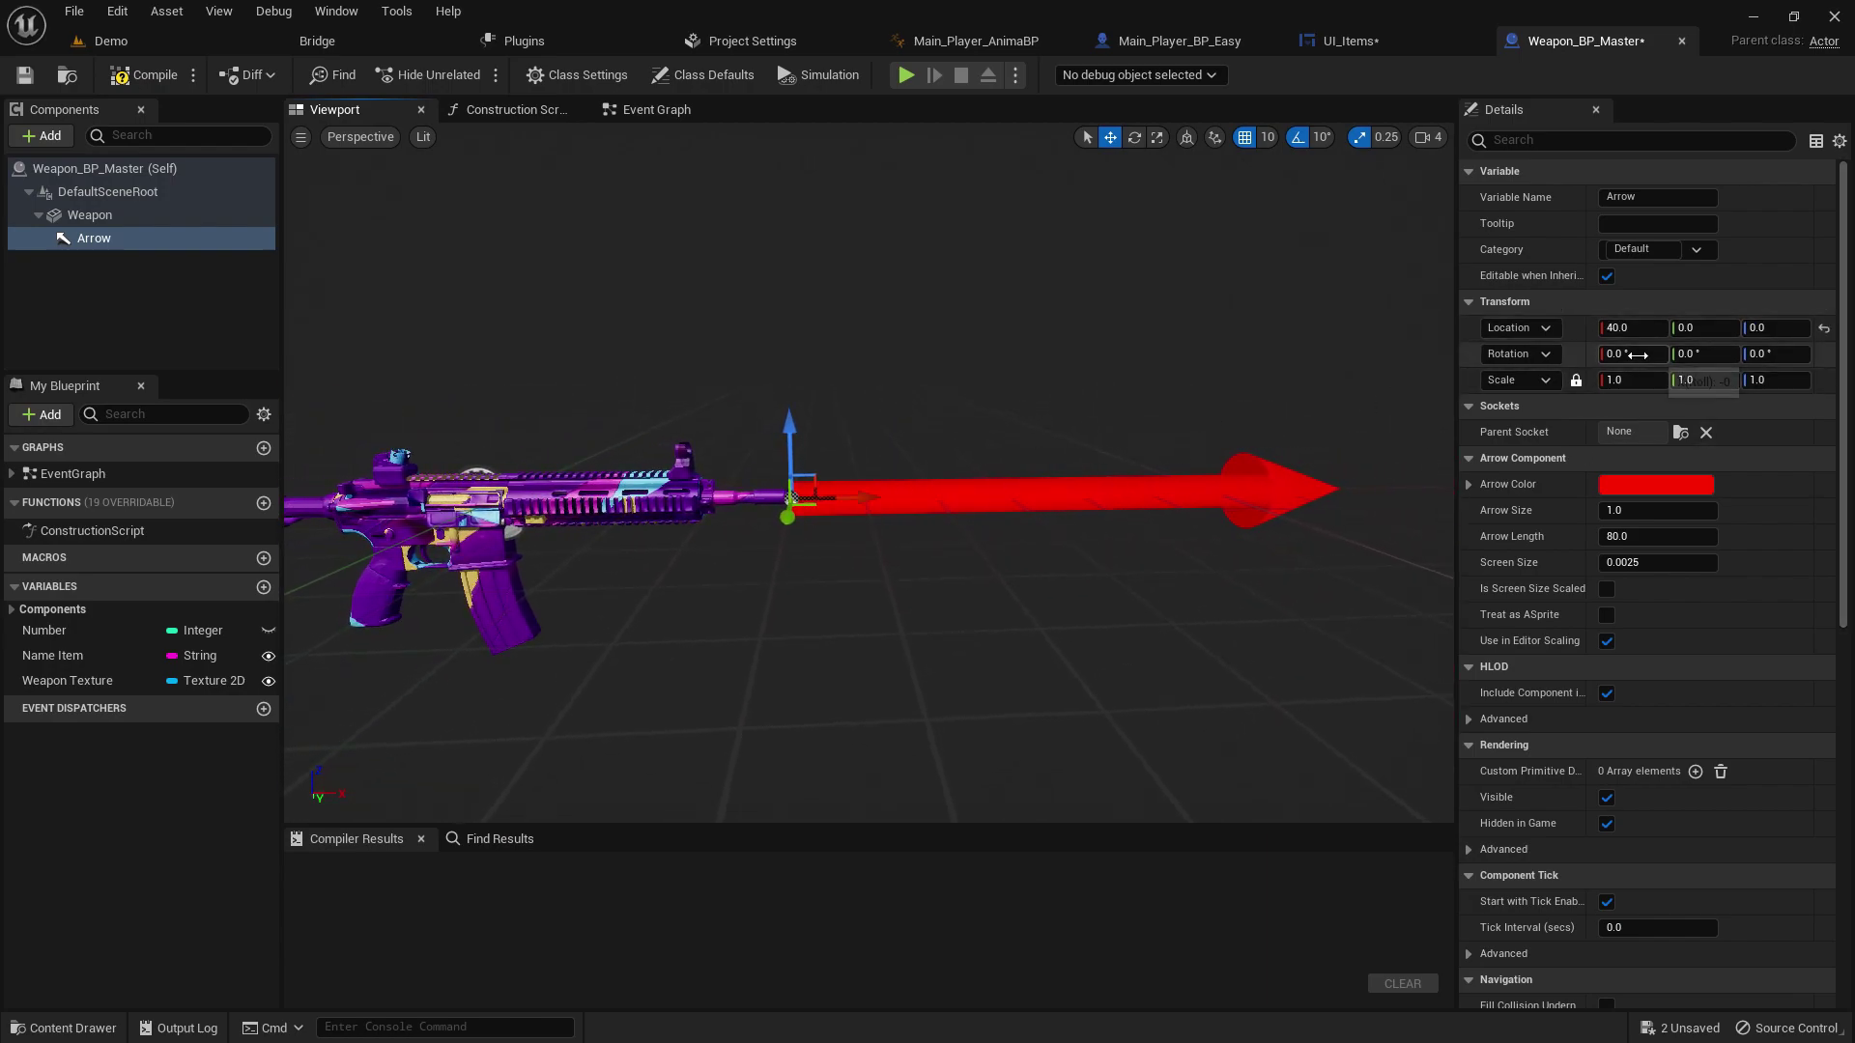
pyautogui.moveTo(944, 513); pyautogui.dragTo(923, 570)
pyautogui.moveTo(1633, 327); pyautogui.dragTo(1666, 327)
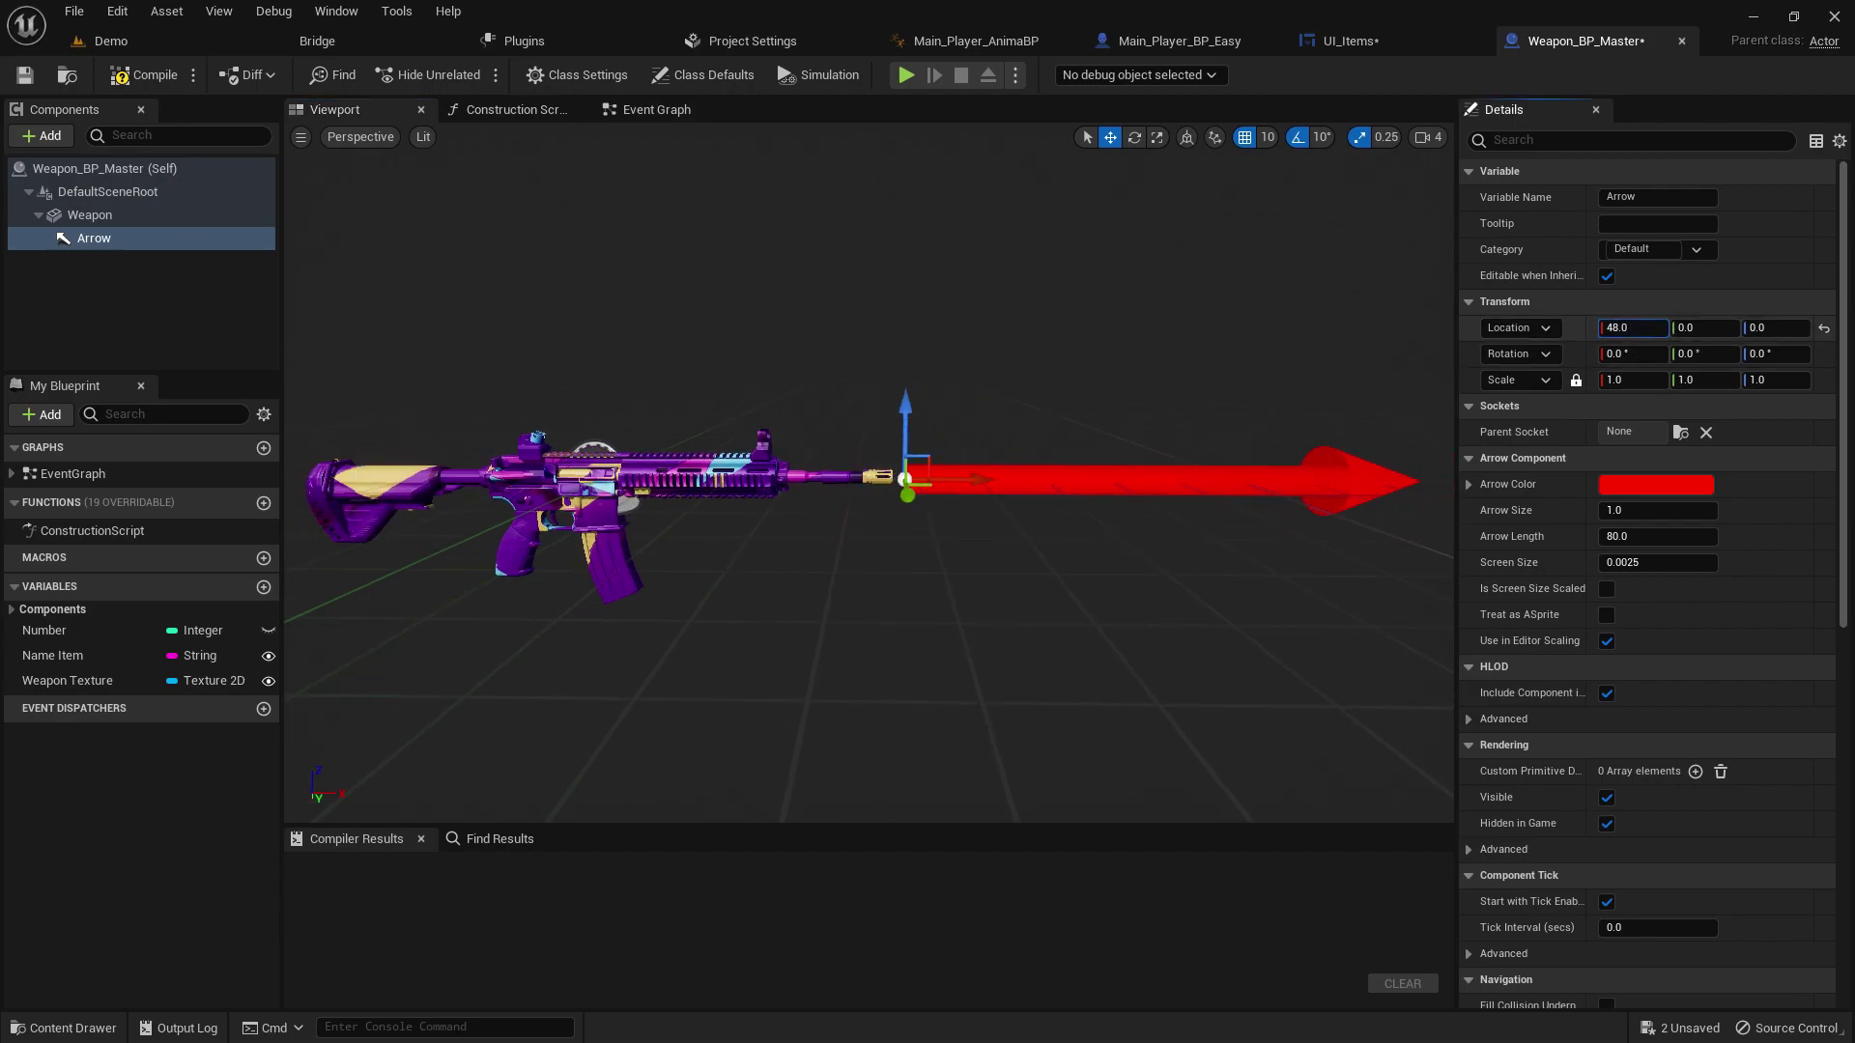
pyautogui.click(145, 74)
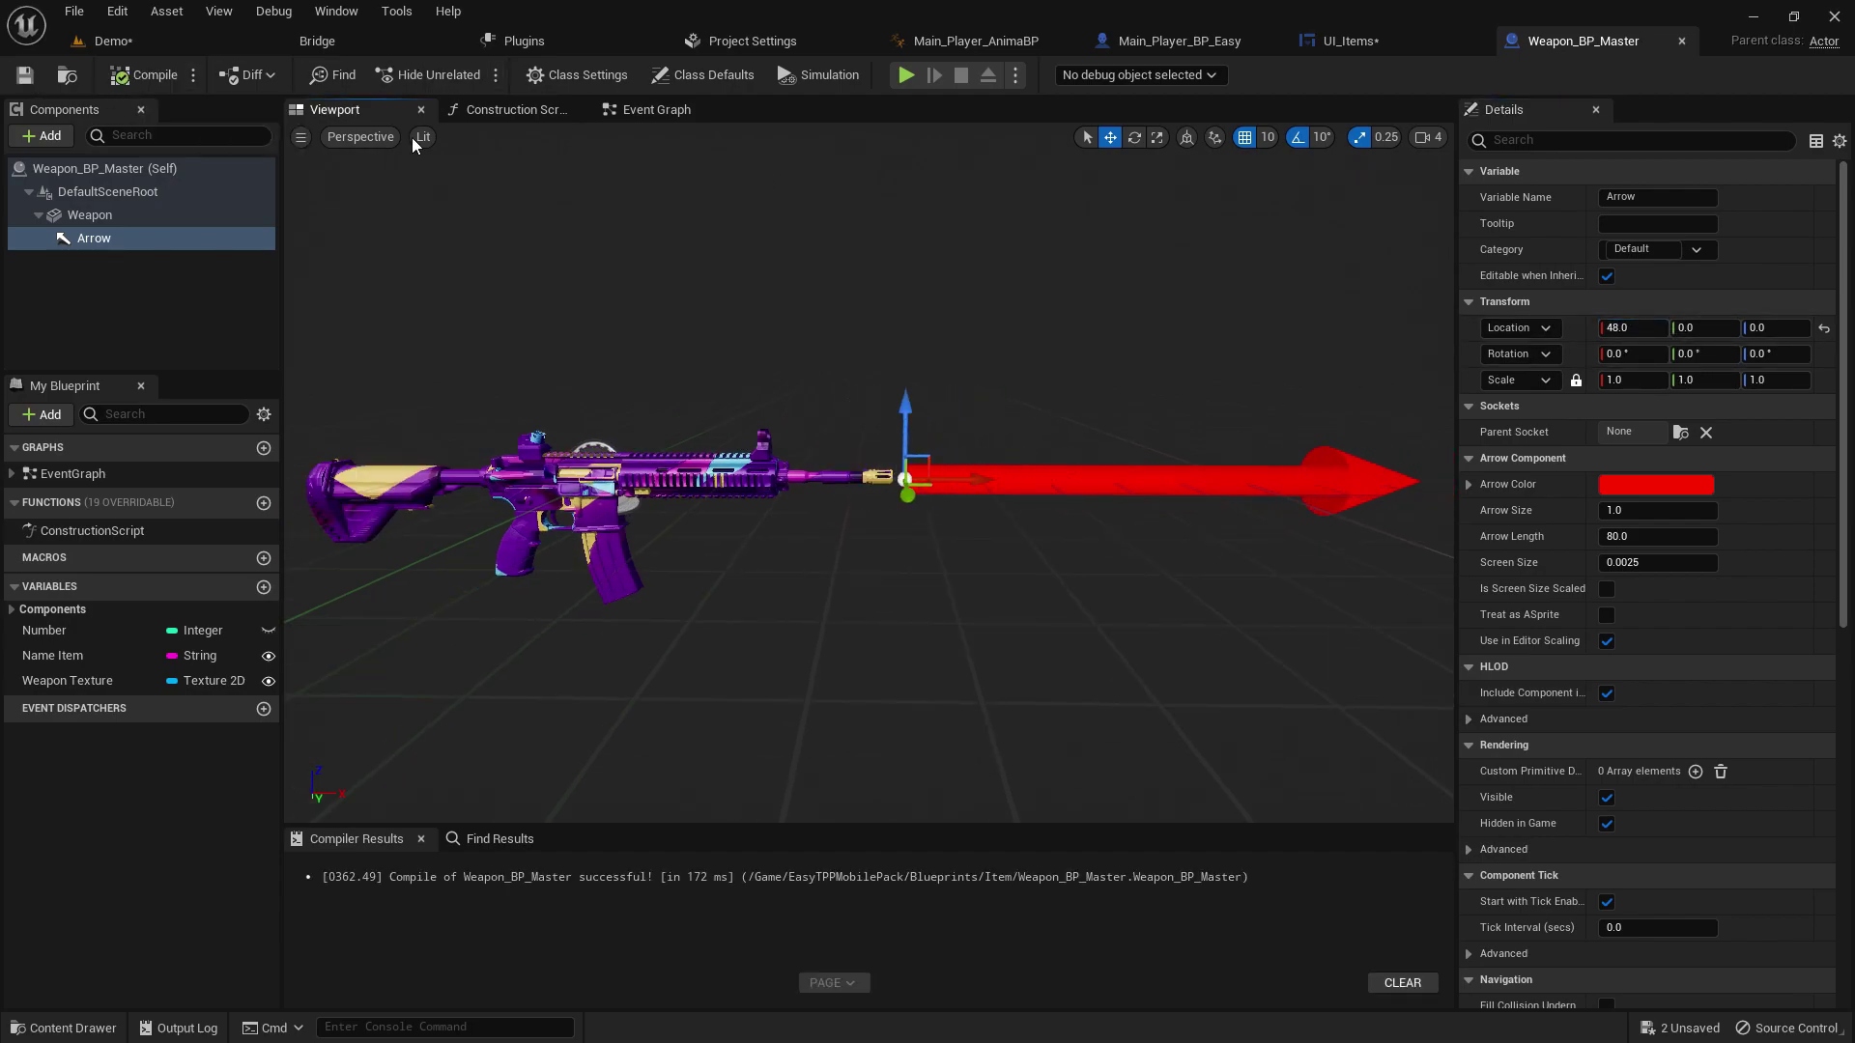
# - Open the Event Graph of Weapon_BP_Master
pyautogui.moveTo(1045, 446)
pyautogui.keyDown('alt'); pyautogui.mouseDown()
pyautogui.moveTo(1343, 454)
pyautogui.moveTo(1343, 541)
pyautogui.moveTo(1044, 455)
pyautogui.mouseUp(); pyautogui.keyUp('alt')
pyautogui.click(684, 112)
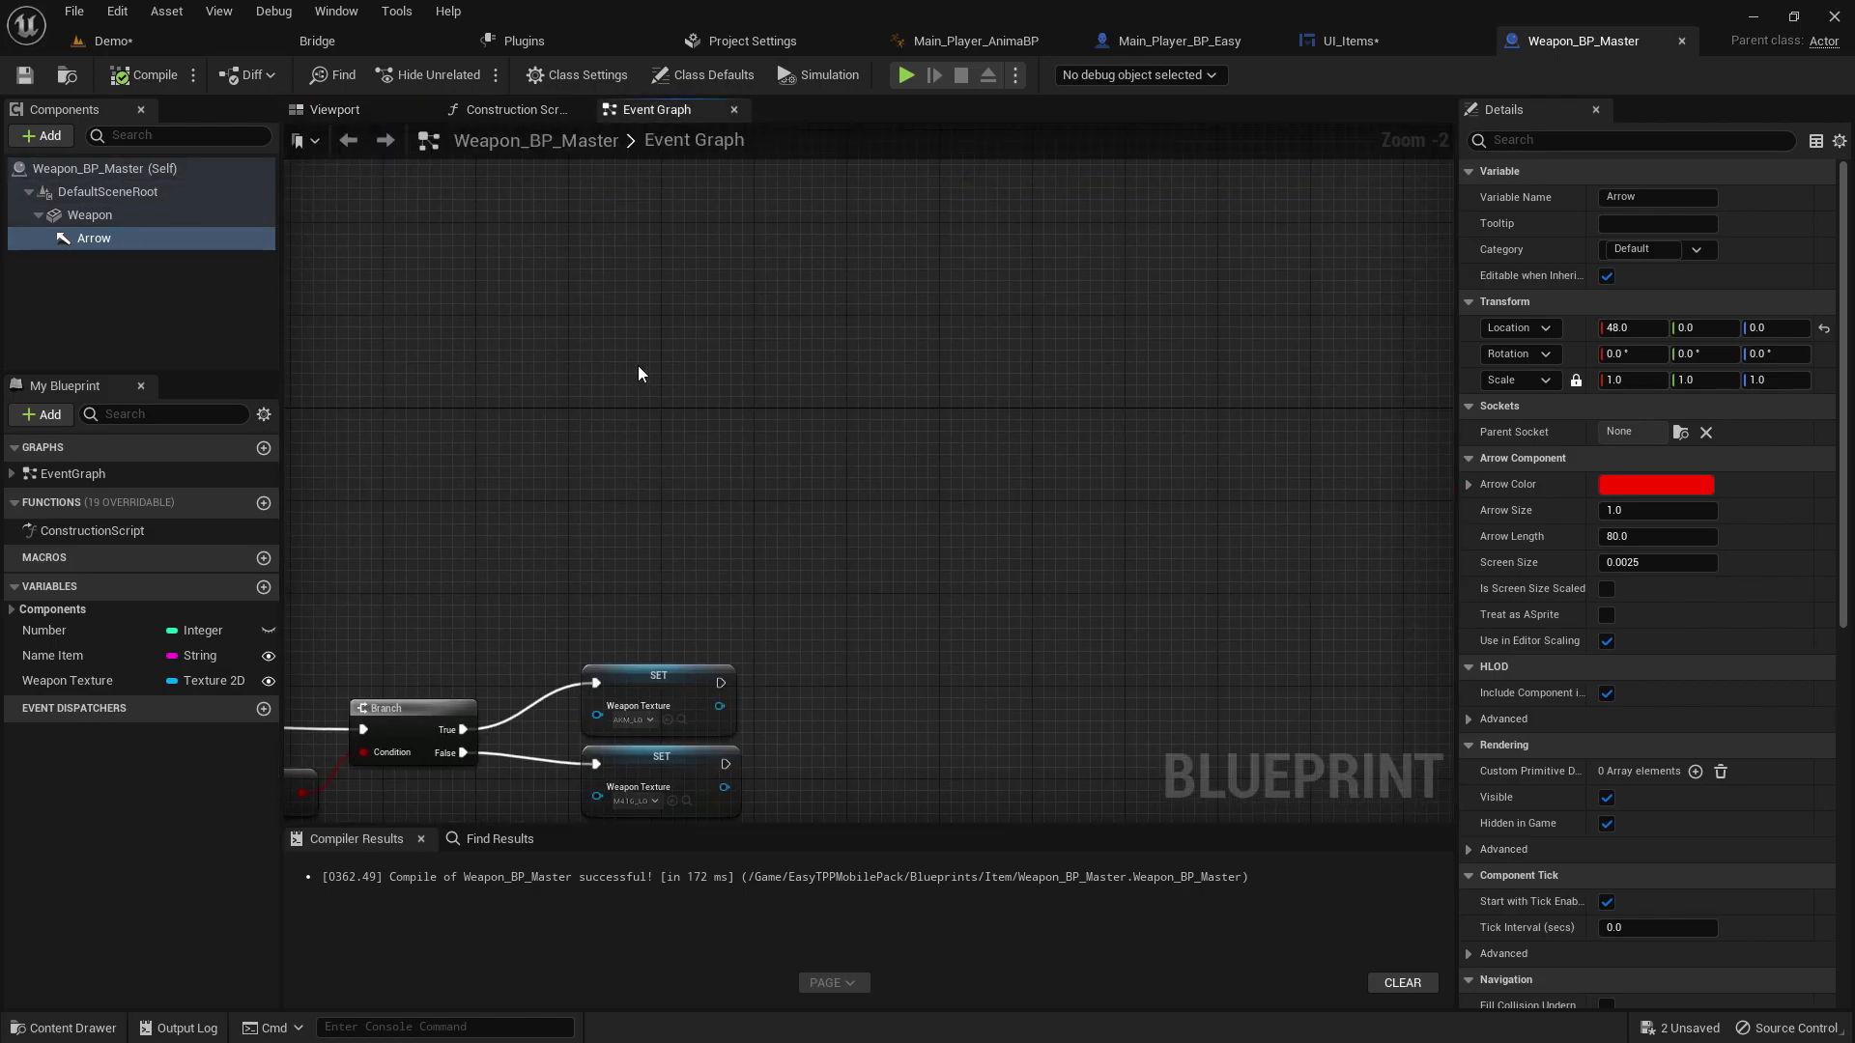